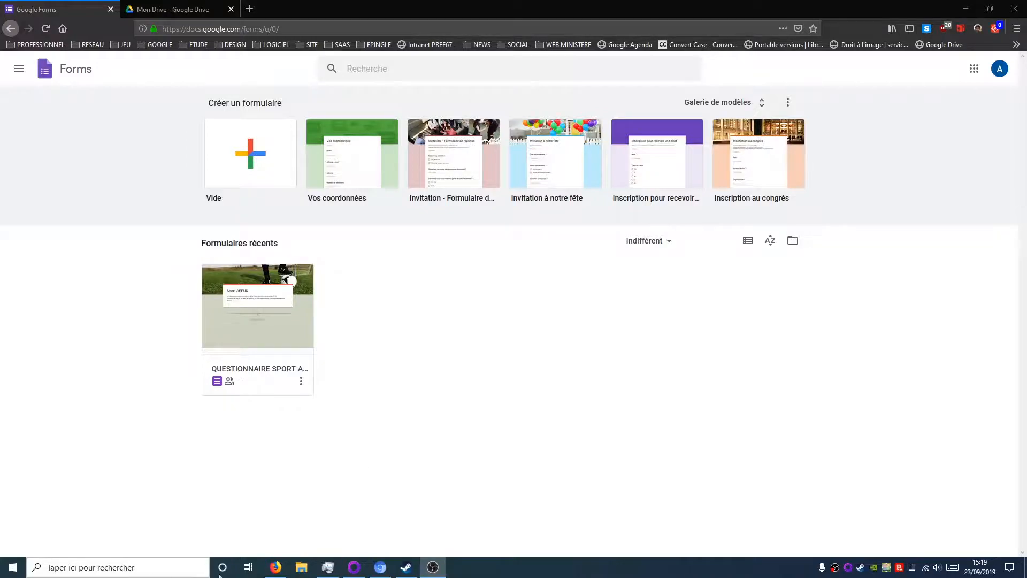
# - Switch to Google Drive and show how to create a blank Google Forms form (Formulaire vierge) in Mon Drive
pyautogui.click(183, 7)
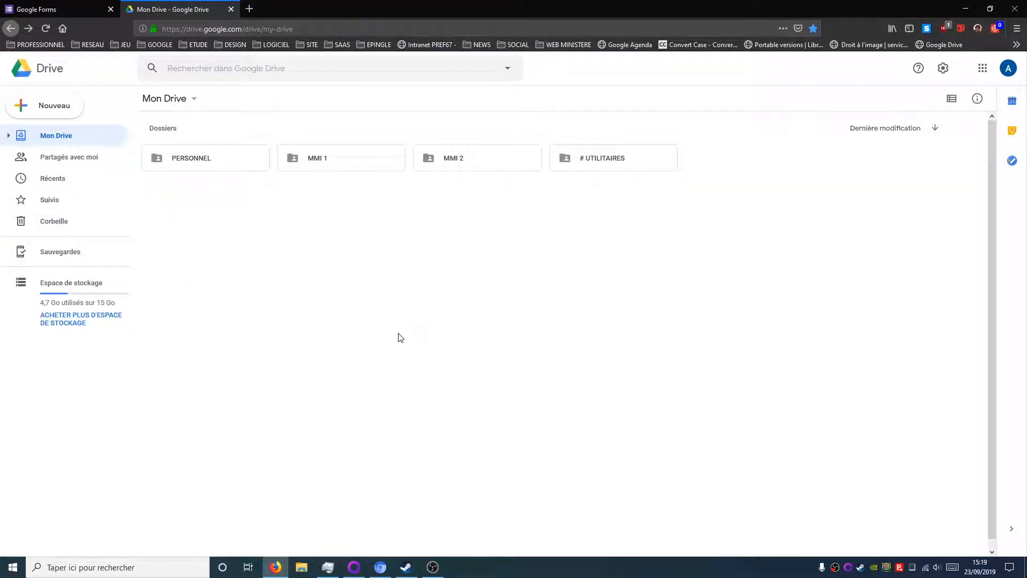
pyautogui.rightClick(250, 194)
pyautogui.moveTo(348, 332)
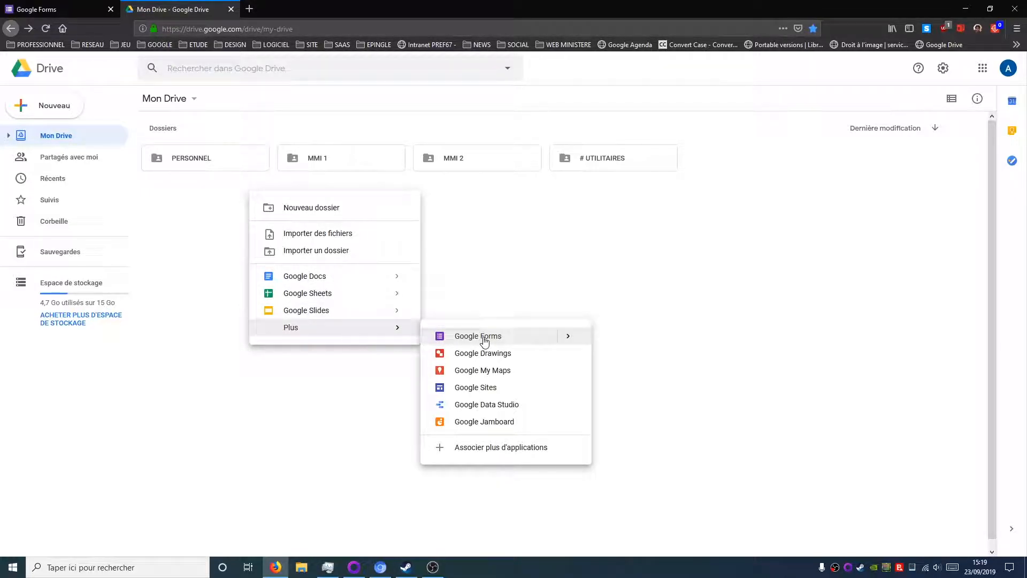
pyautogui.moveTo(569, 338)
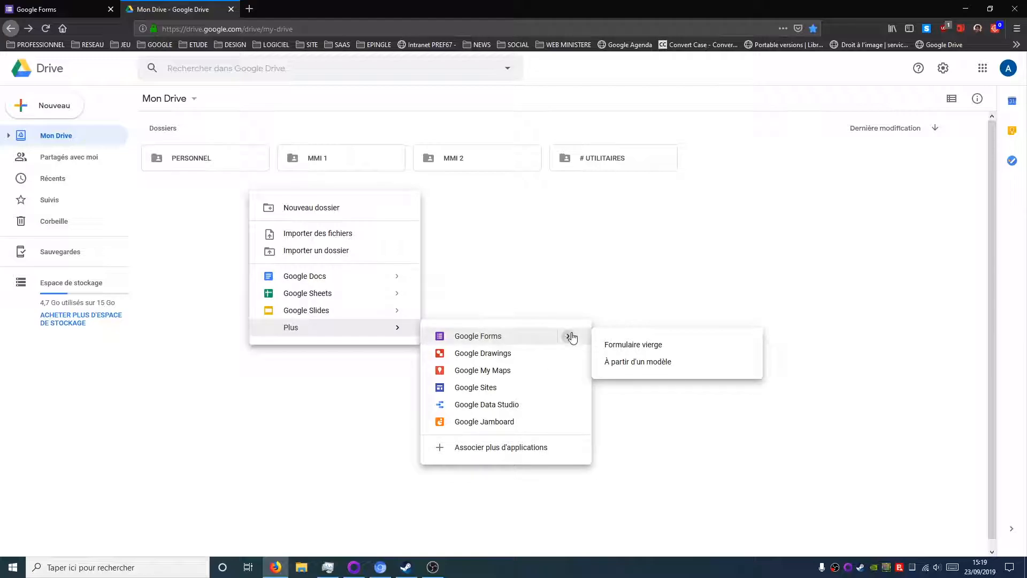
pyautogui.click(620, 348)
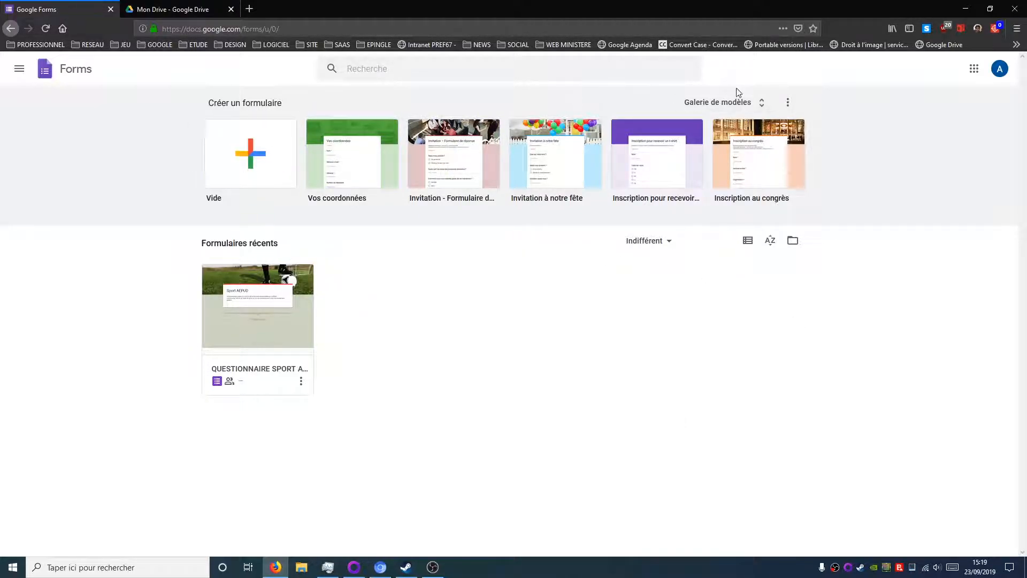
# - Browse the Google Forms template gallery and return to the Forms home page
pyautogui.click(753, 115)
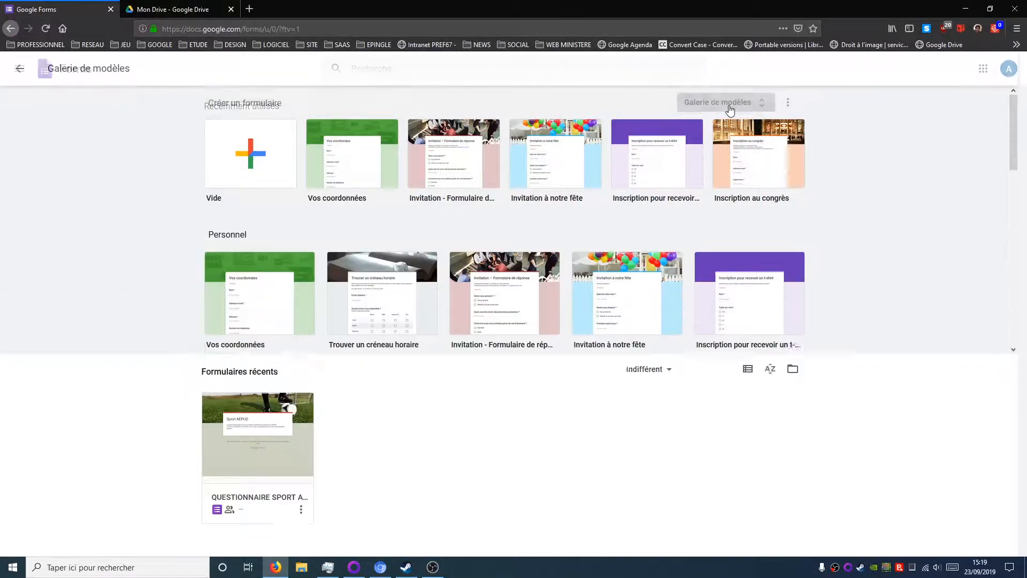
pyautogui.scroll(-6, 696, 250)
pyautogui.scroll(6, 696, 249)
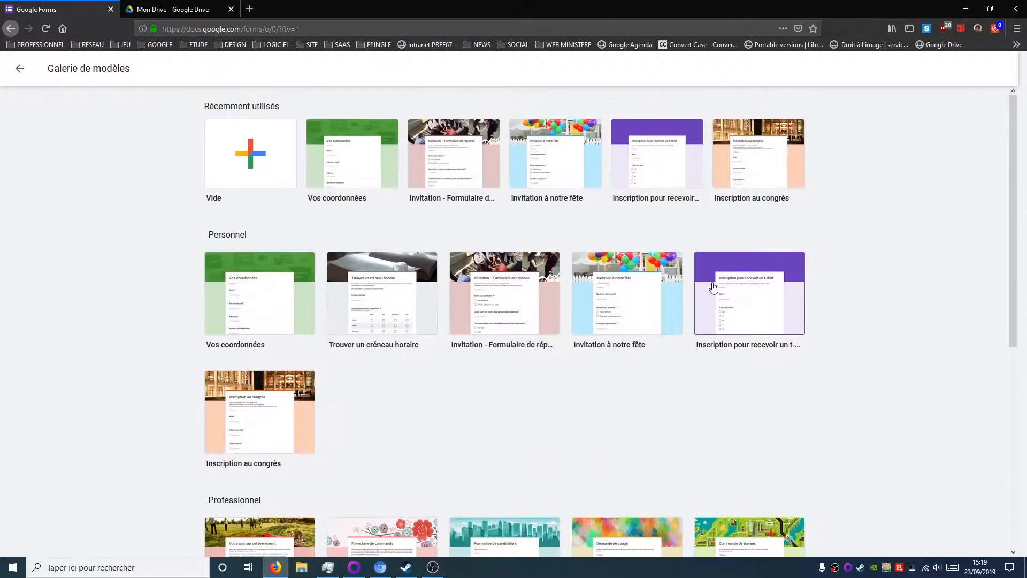
pyautogui.click(20, 68)
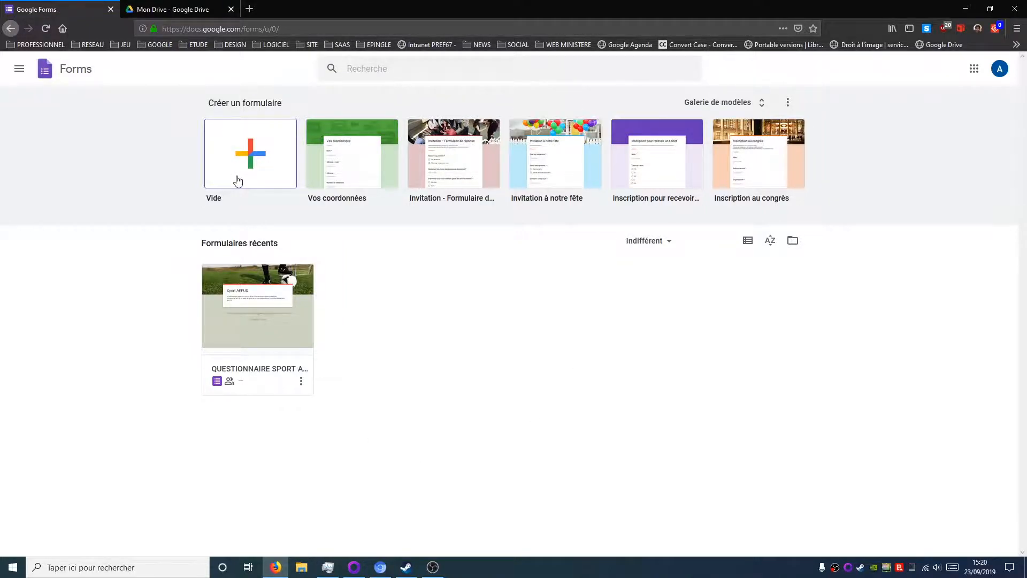
# - Create a blank form titled "Manger" with the description "Choix du repas du pic nique"
pyautogui.click(239, 158)
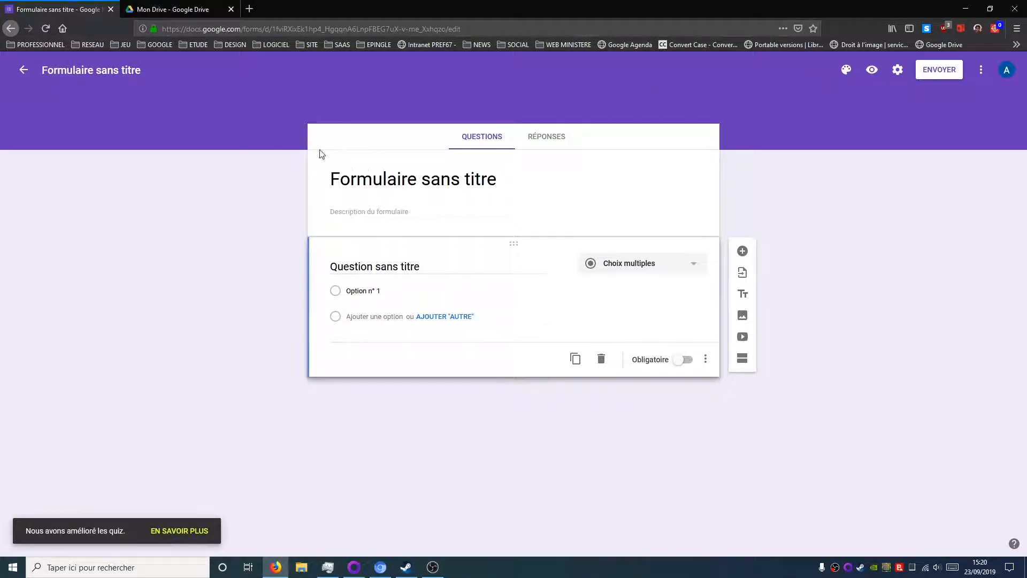
pyautogui.click(376, 188)
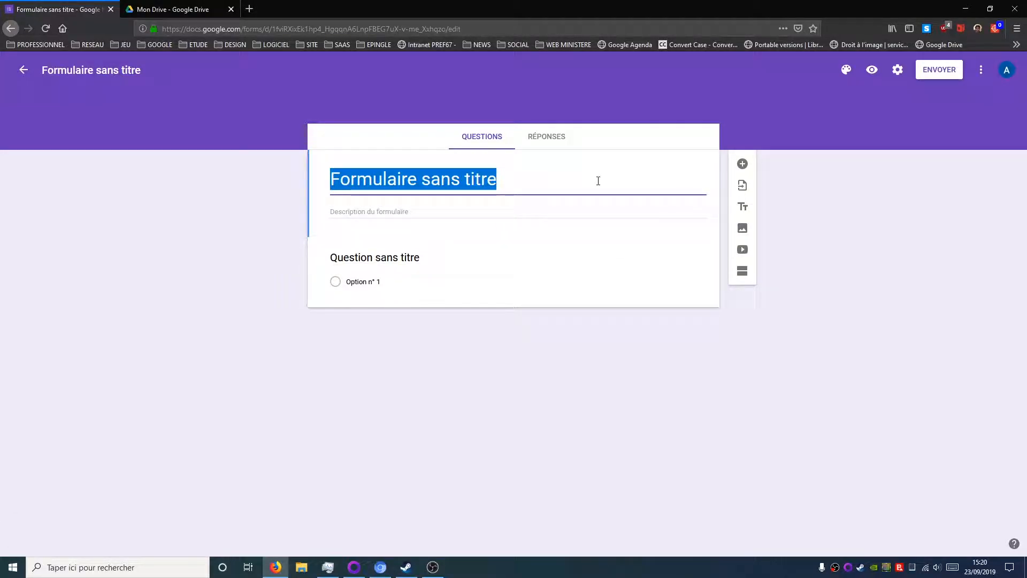
pyautogui.write('Manger')
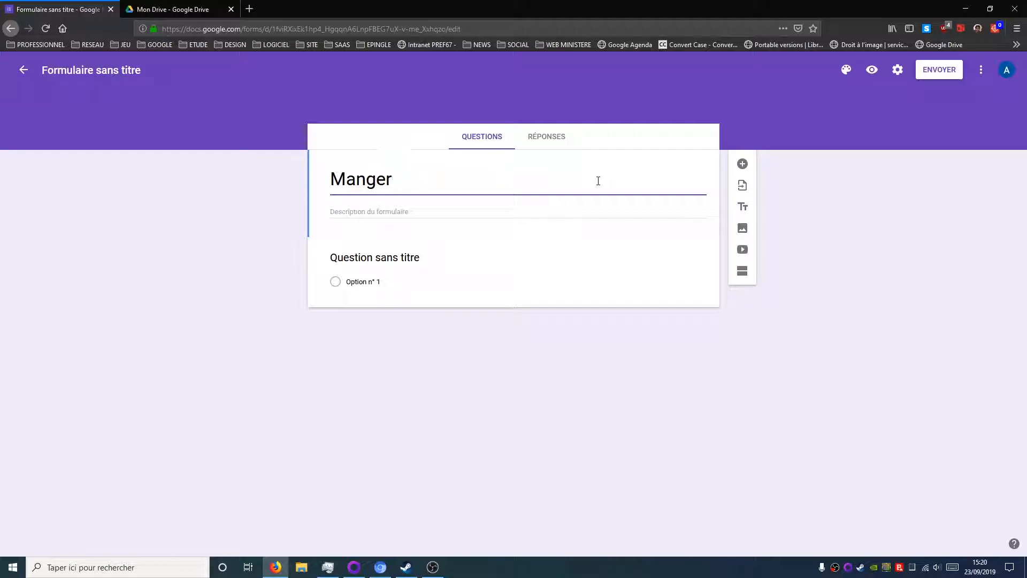
pyautogui.click(410, 212)
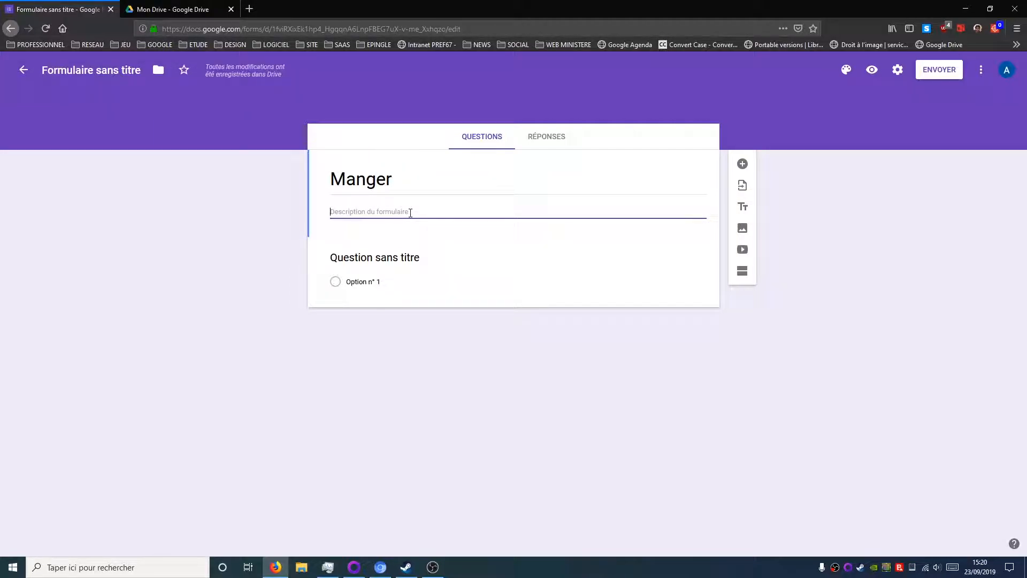
pyautogui.write('Choix du repas du pic nique')
# - Title the first question "Choix du plat principal"
pyautogui.click(377, 257)
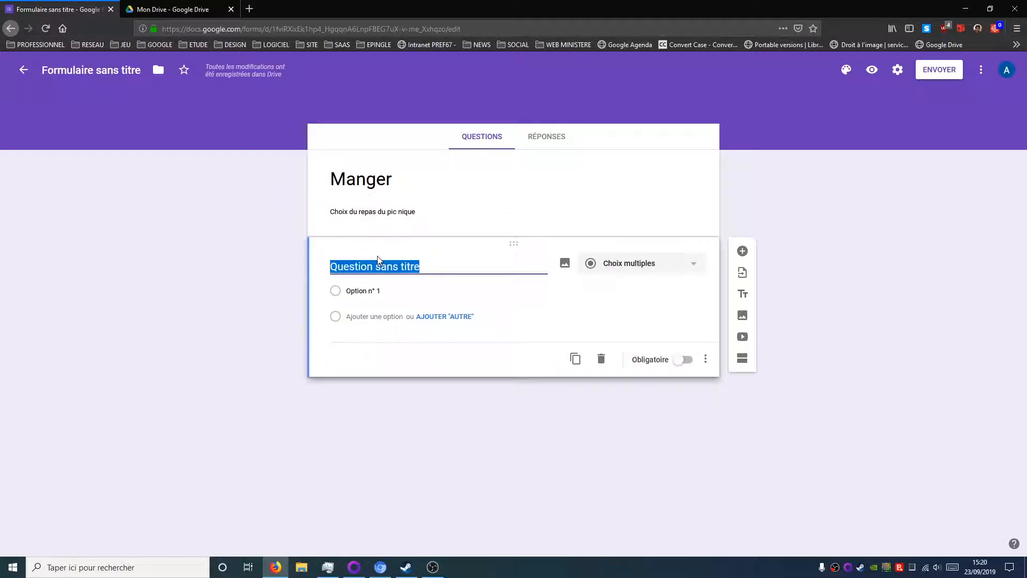
pyautogui.write('Ch')
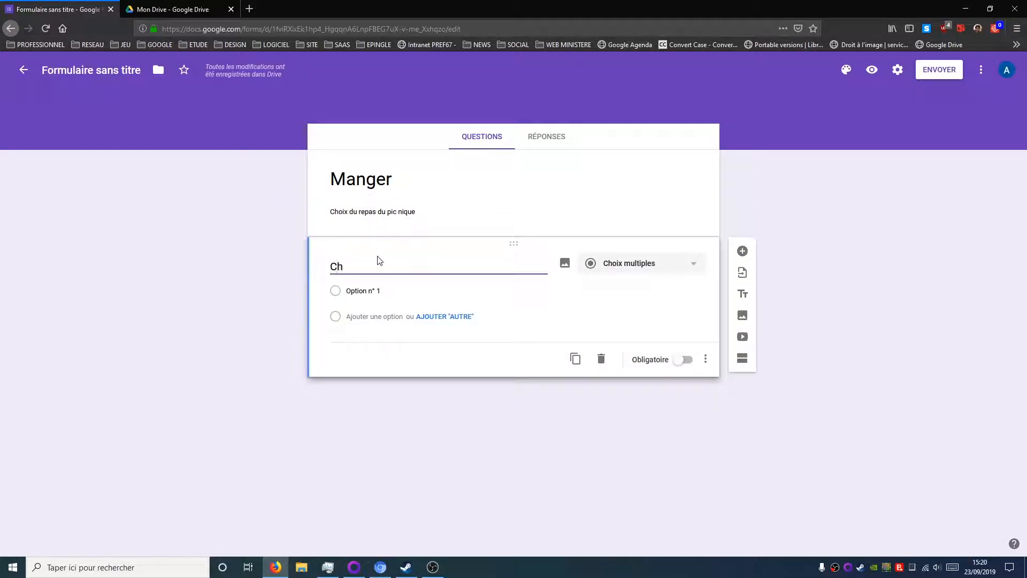
pyautogui.write('oix du plat principal')
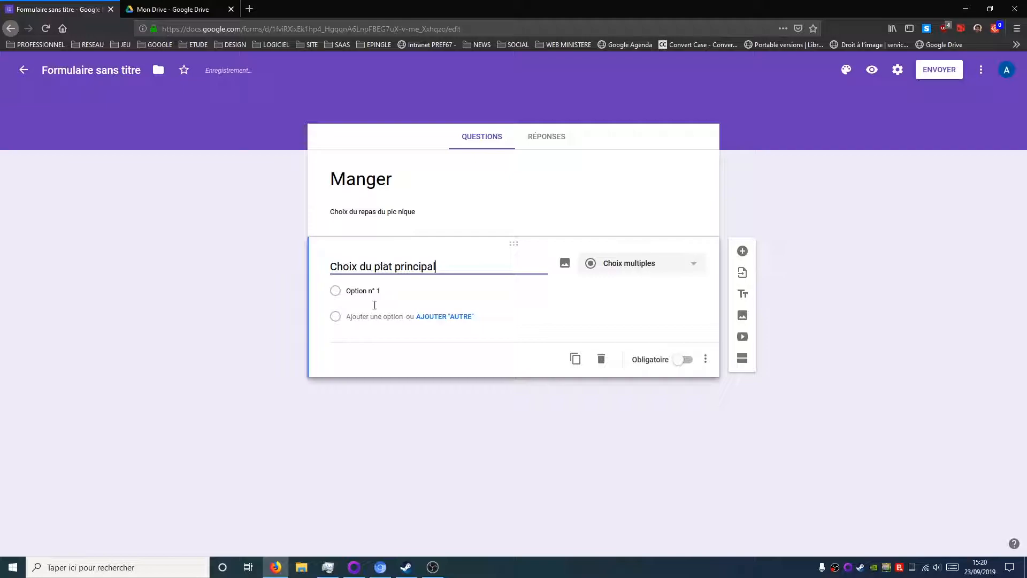
# - Give the question two answer options, "Poulet" and "Riz"
pyautogui.click(356, 290)
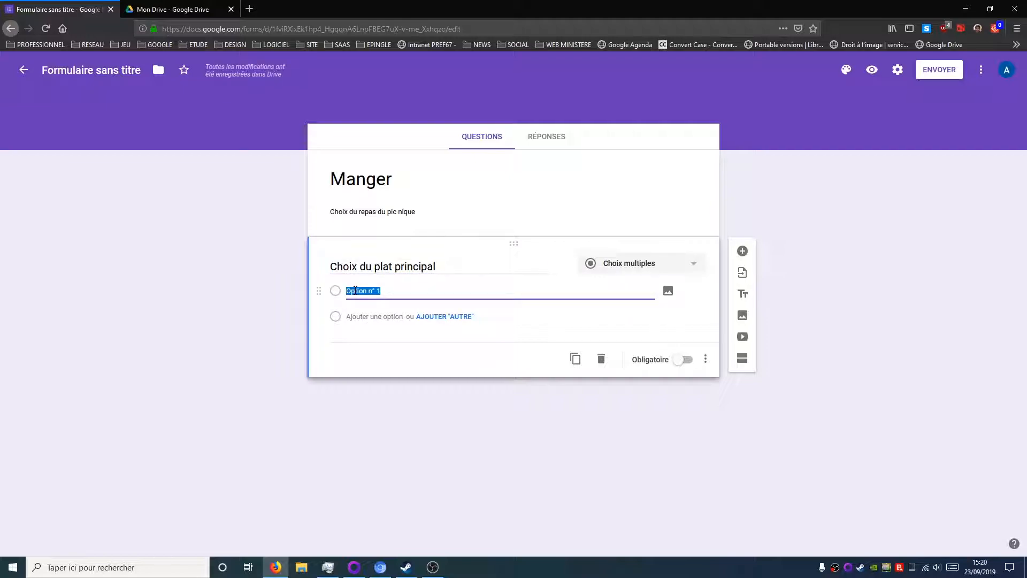
pyautogui.write('Poulet')
pyautogui.click(373, 316)
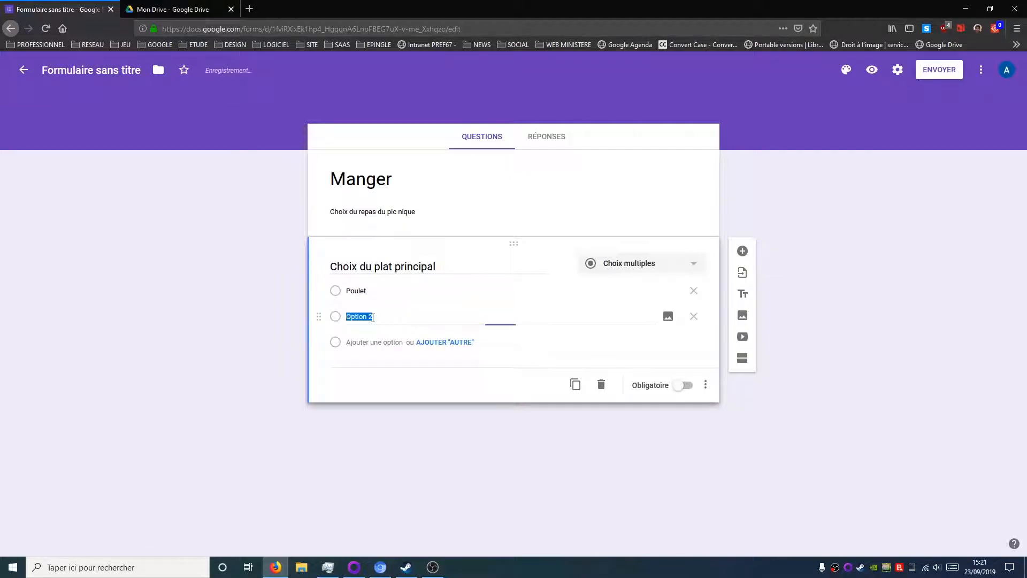
pyautogui.write('Riz')
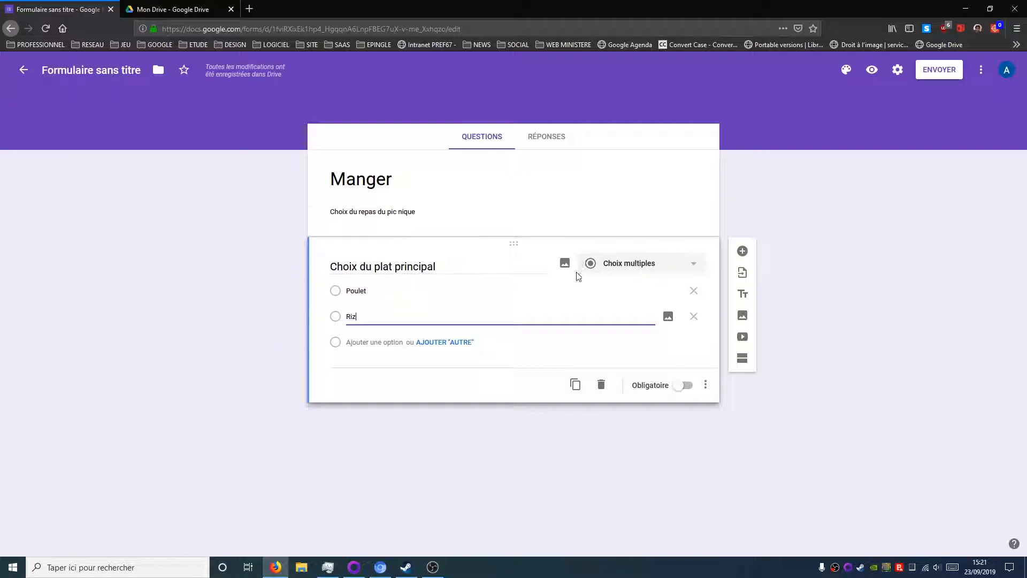
# - Try the question as Réponse courte and as Paragraphe
pyautogui.click(601, 268)
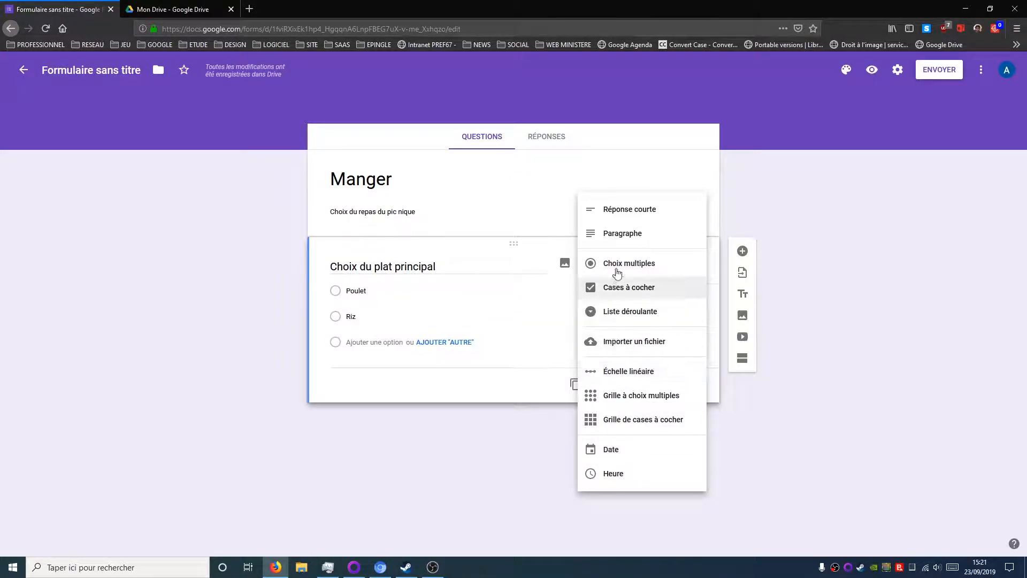
pyautogui.click(626, 209)
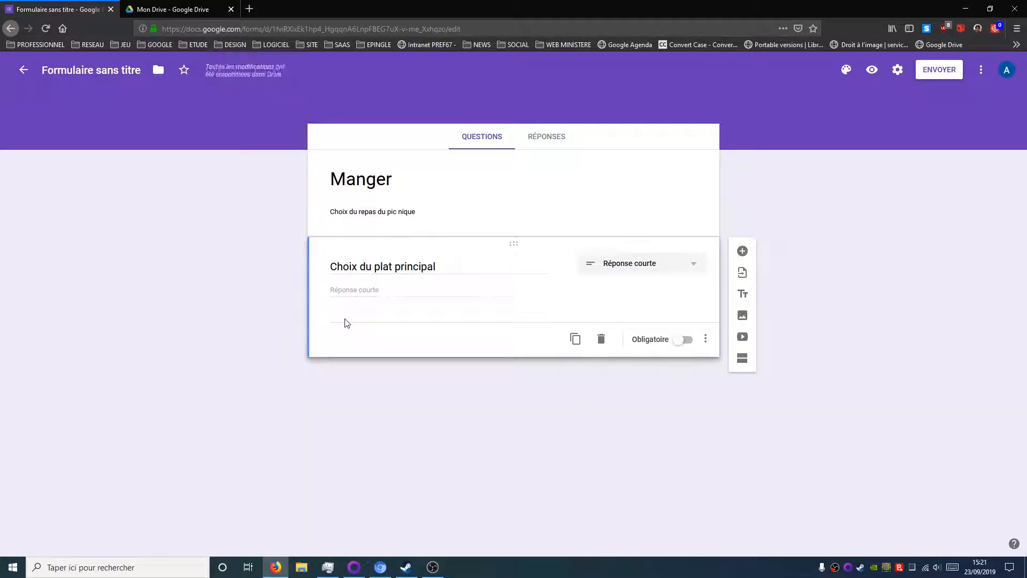
pyautogui.click(619, 265)
pyautogui.click(616, 293)
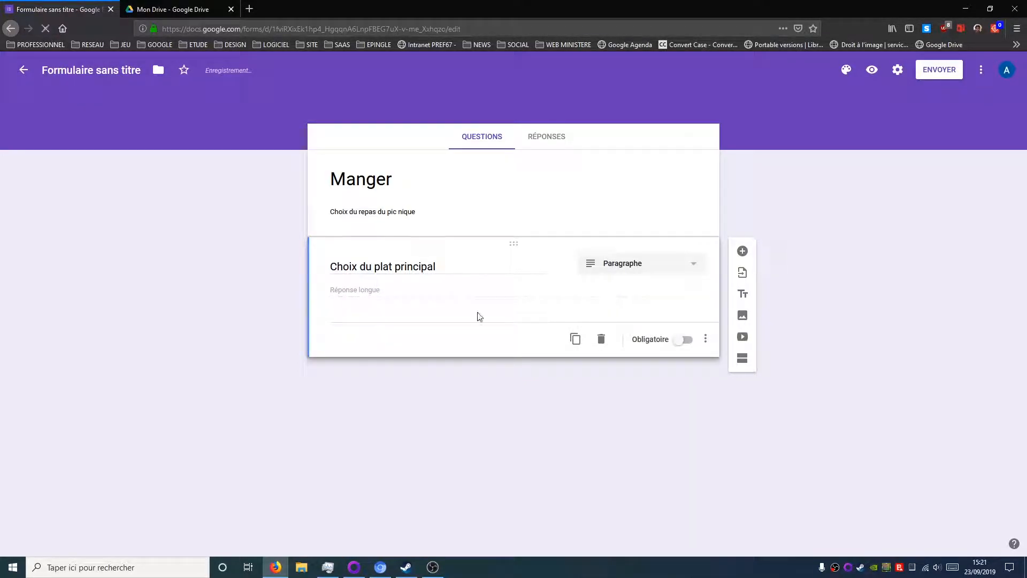
# - Try the question as Choix multiples and as Cases à cocher
pyautogui.click(630, 273)
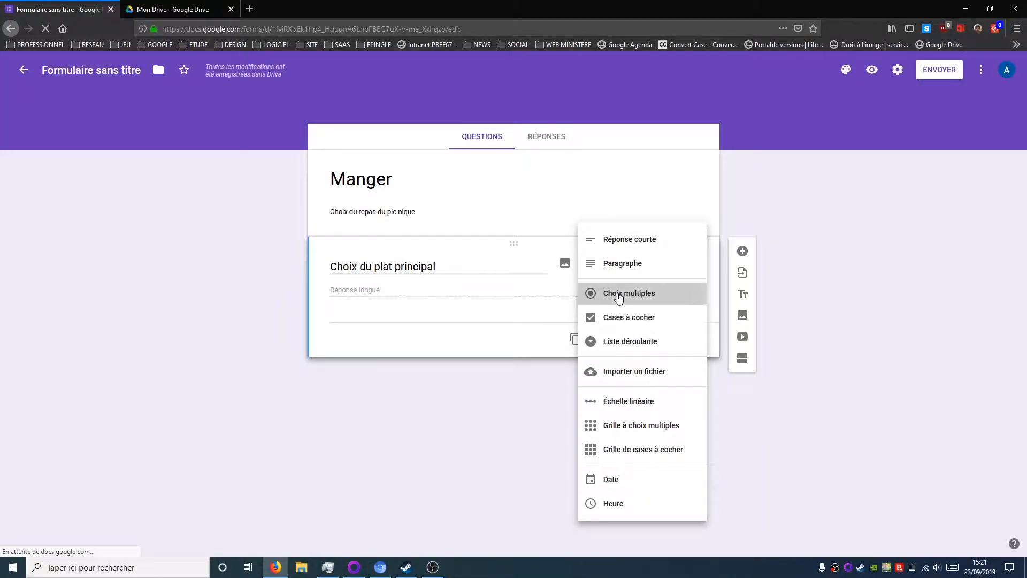
pyautogui.click(623, 291)
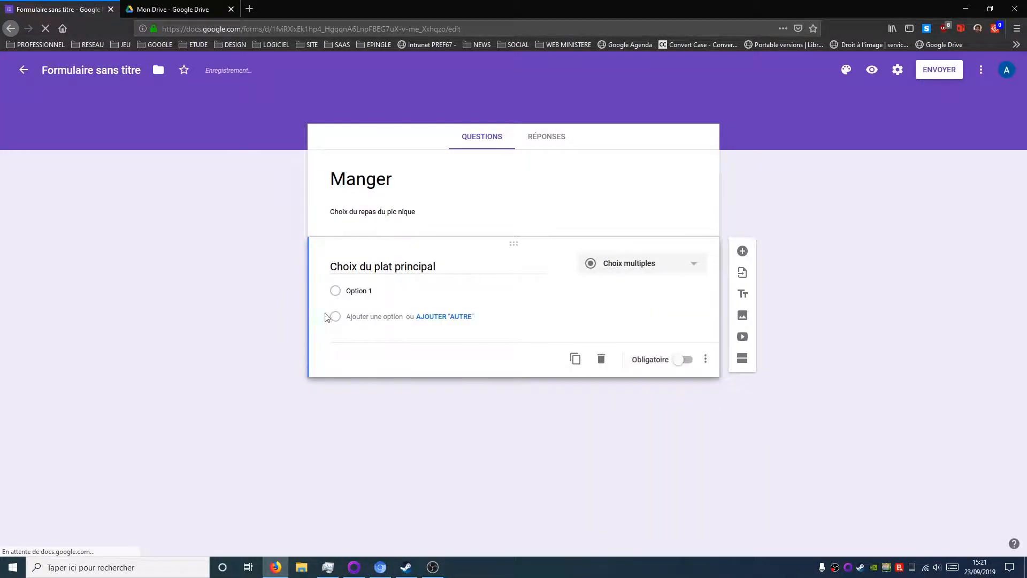
pyautogui.click(613, 272)
pyautogui.click(621, 296)
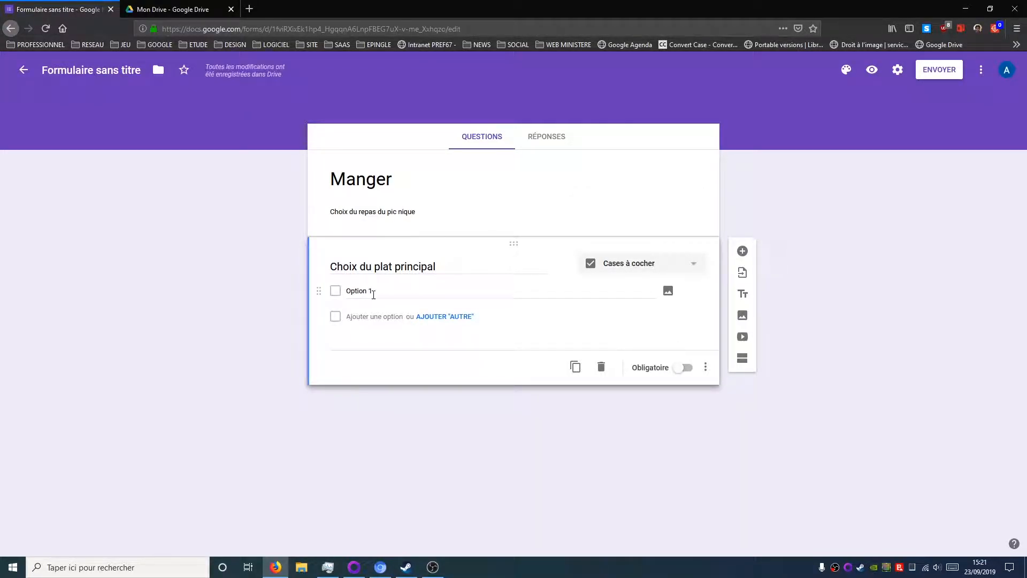
# - Change the question type to Liste déroulante and add a second option to the list
pyautogui.click(613, 269)
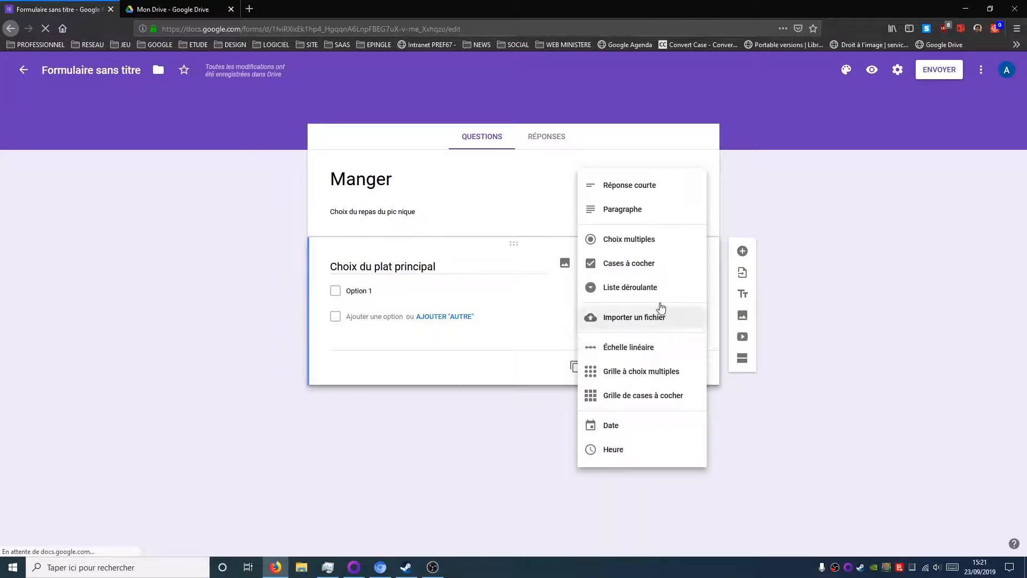
pyautogui.click(654, 298)
pyautogui.click(371, 291)
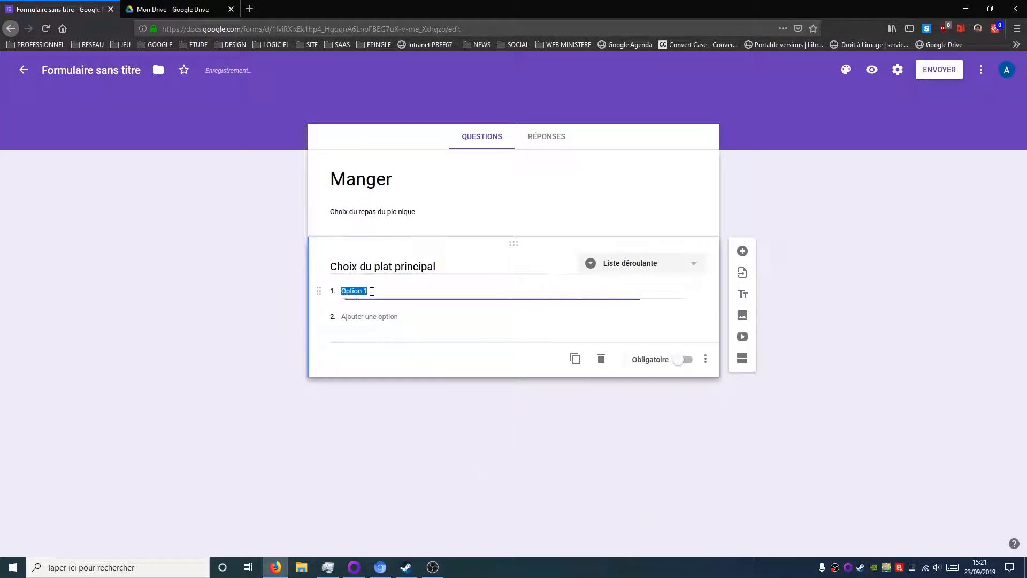
pyautogui.click(377, 317)
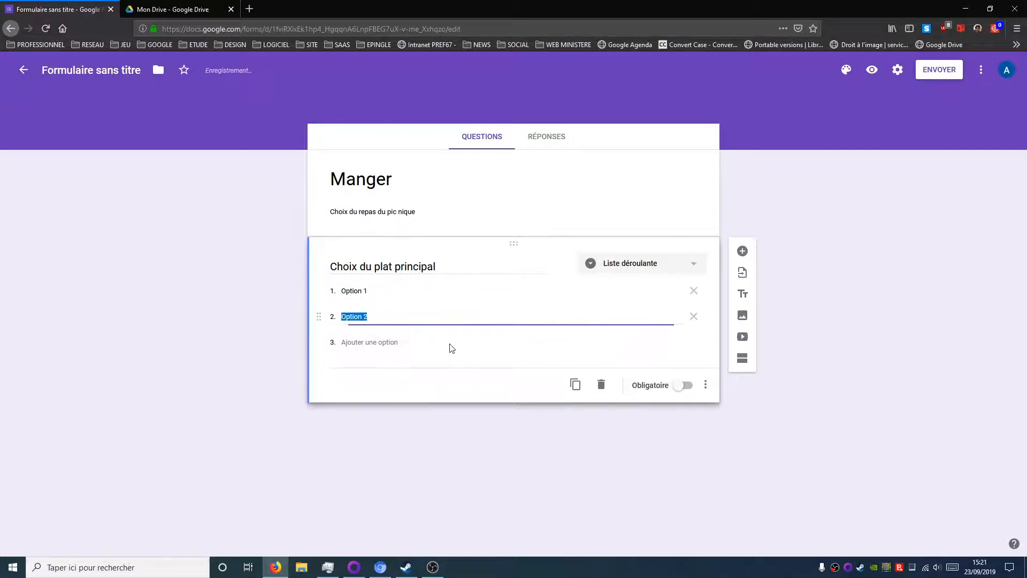
pyautogui.click(374, 293)
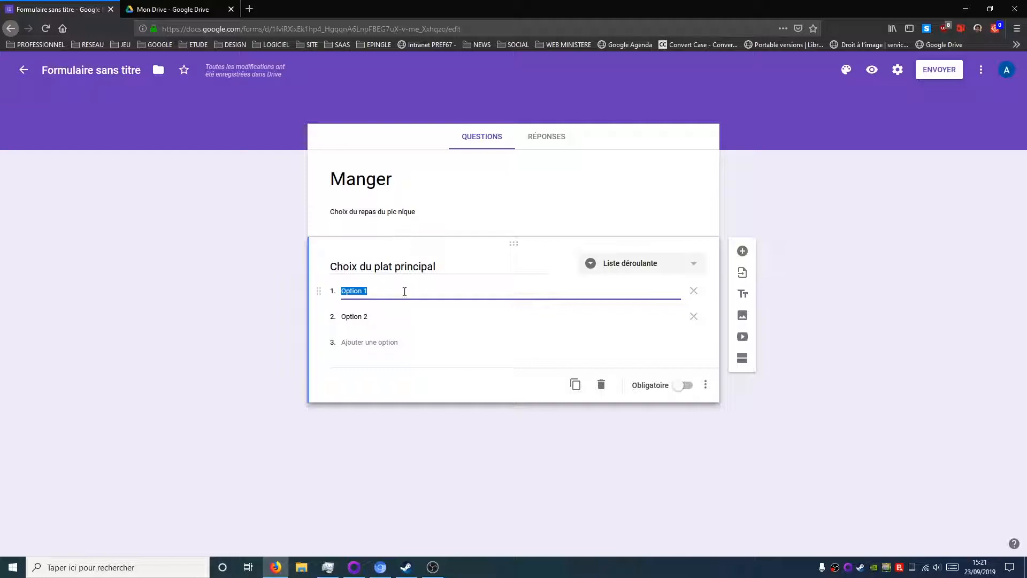
# - Try the Importer un fichier question type, read its Drive authorization notice and decline it
pyautogui.click(618, 268)
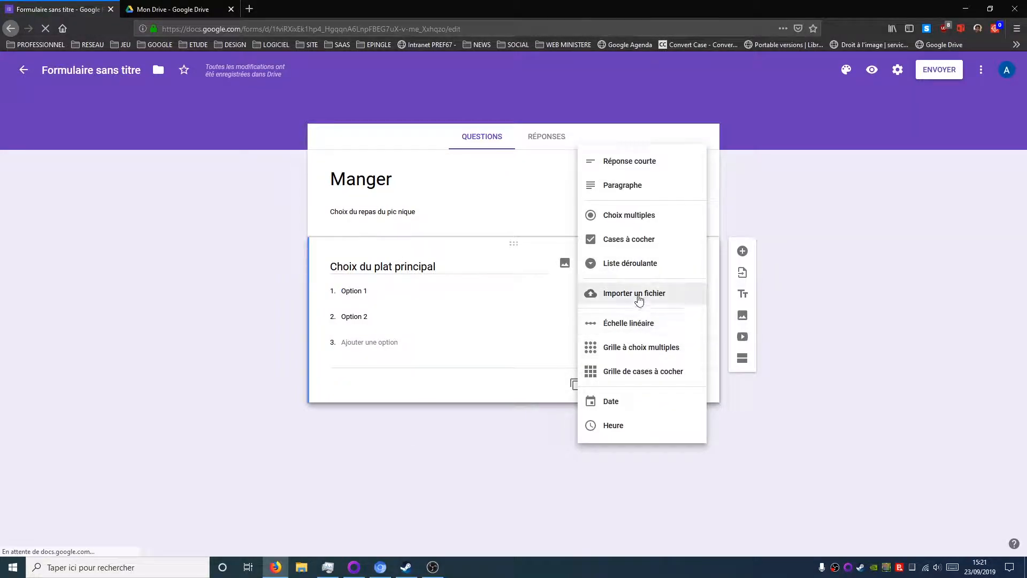
pyautogui.click(640, 295)
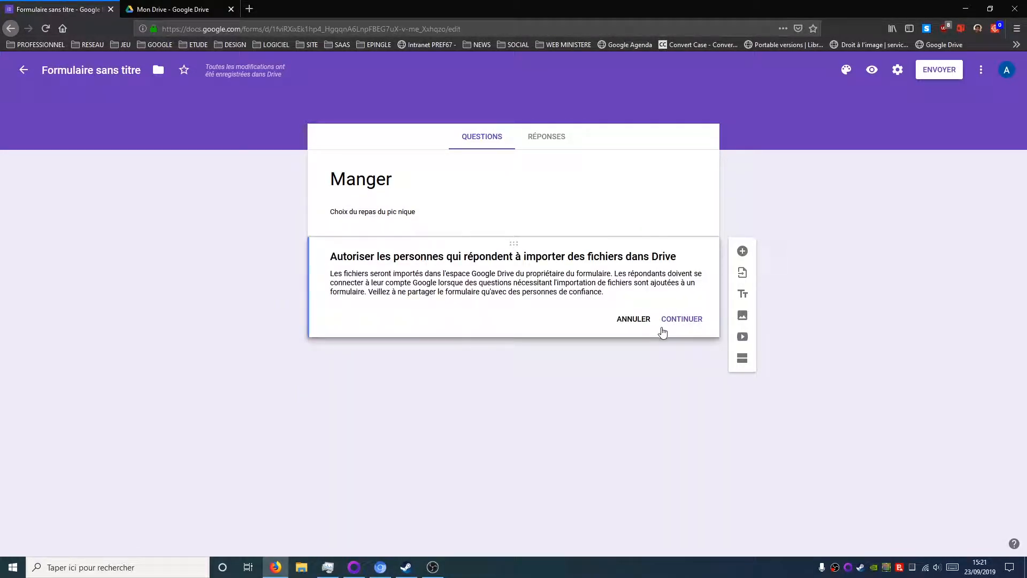
pyautogui.moveTo(352, 273); pyautogui.dragTo(614, 297)
pyautogui.click(633, 320)
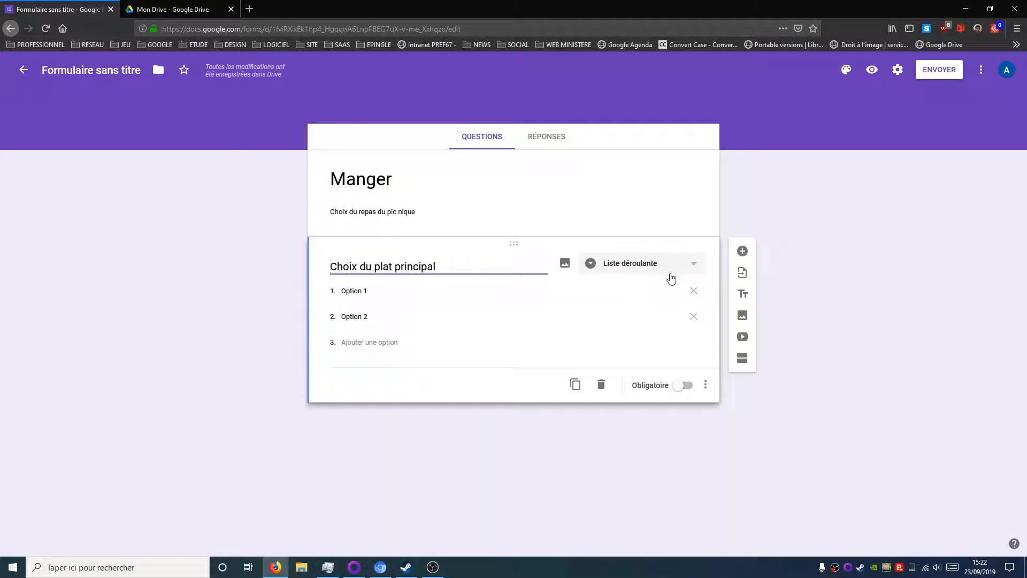
# - Change the question type to Échelle linéaire and look at its optional label fields for 1 and 5
pyautogui.click(669, 274)
pyautogui.click(623, 324)
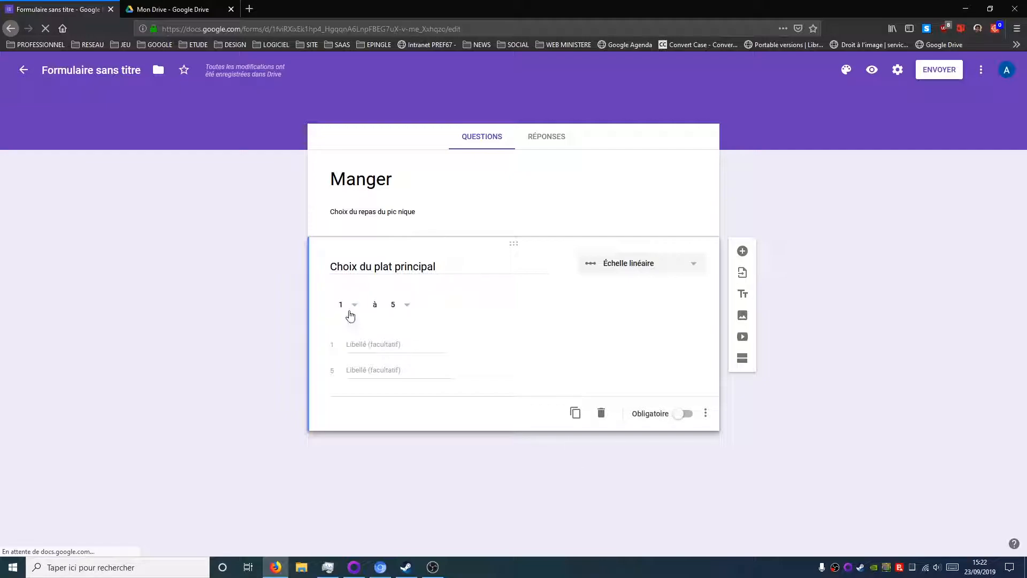
pyautogui.click(365, 373)
pyautogui.click(370, 342)
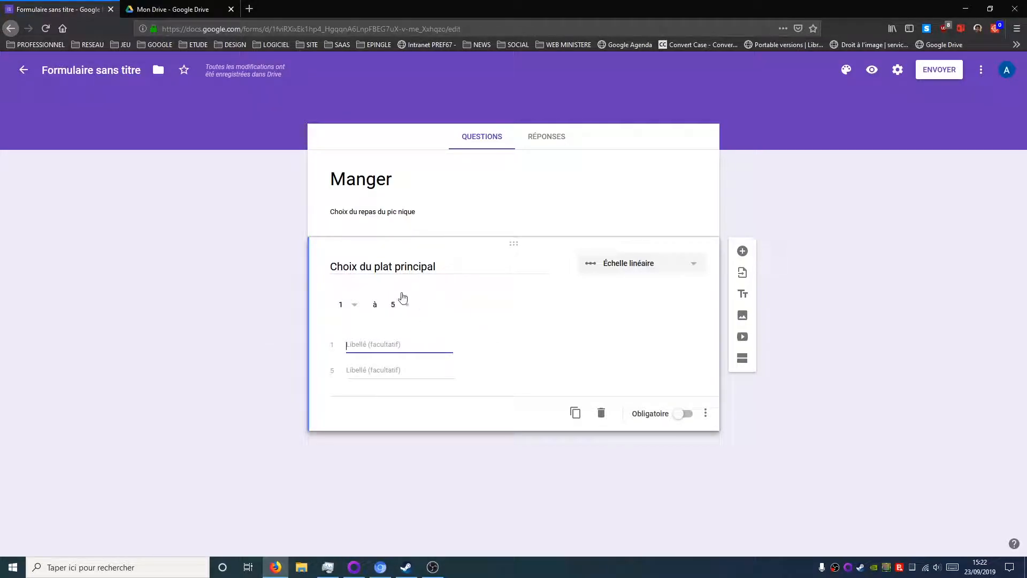
# - Try the question as Grille à choix multiples and set its type to Grille de cases à cocher
pyautogui.click(642, 270)
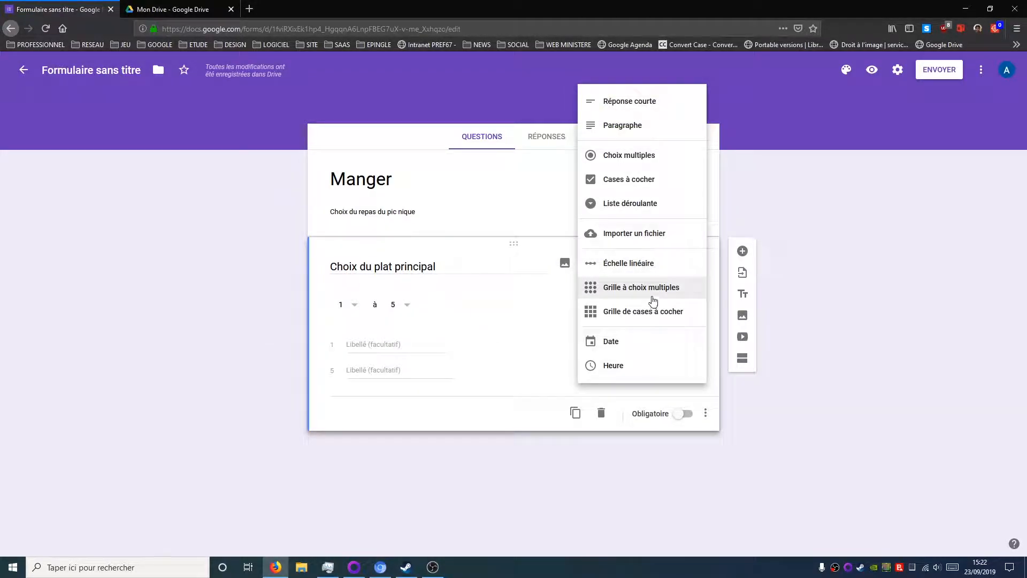
pyautogui.click(652, 289)
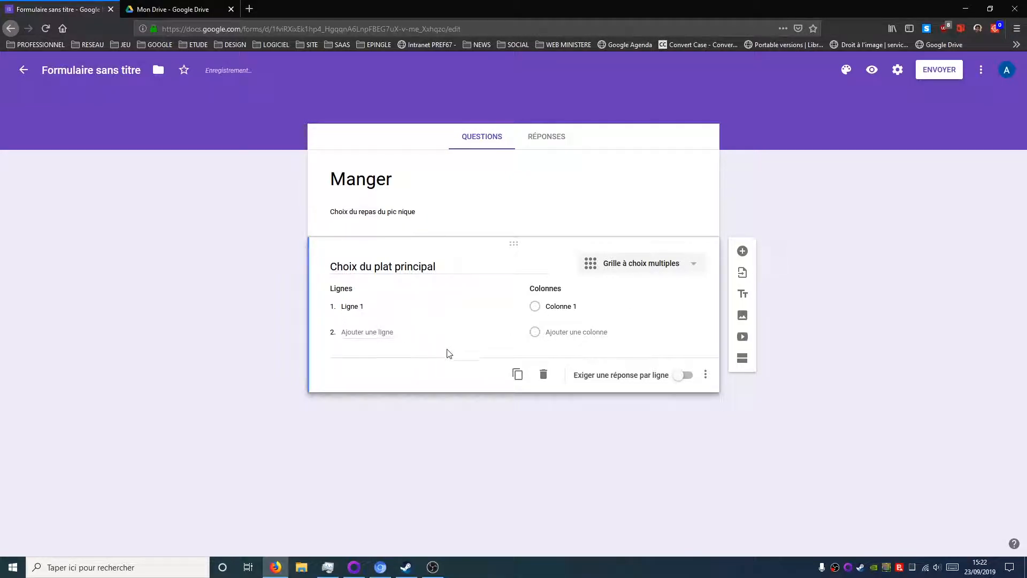
pyautogui.click(661, 265)
pyautogui.click(640, 289)
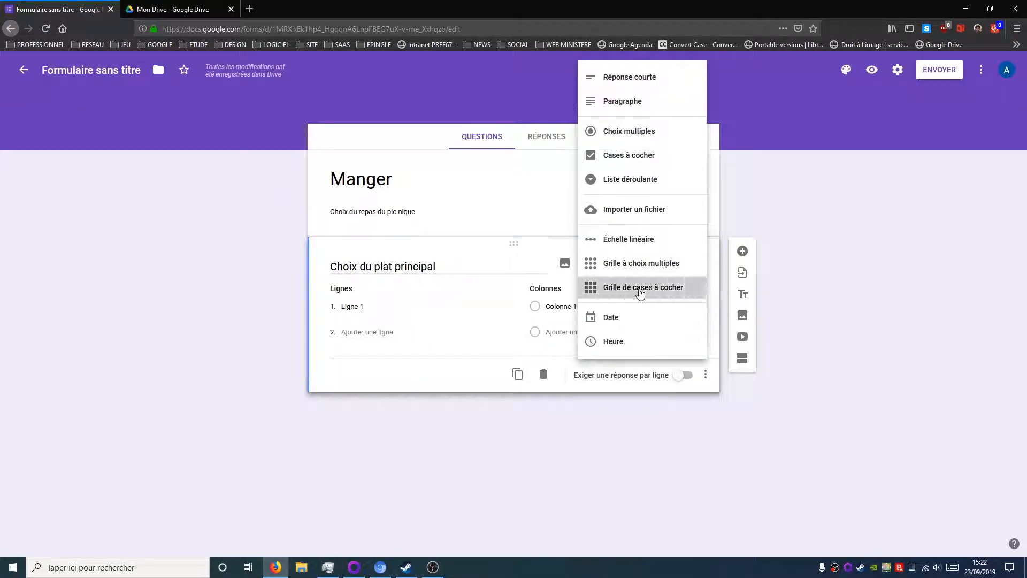
# - Try the Date and Heure question types for the main dish question and set it back to Date
pyautogui.click(635, 267)
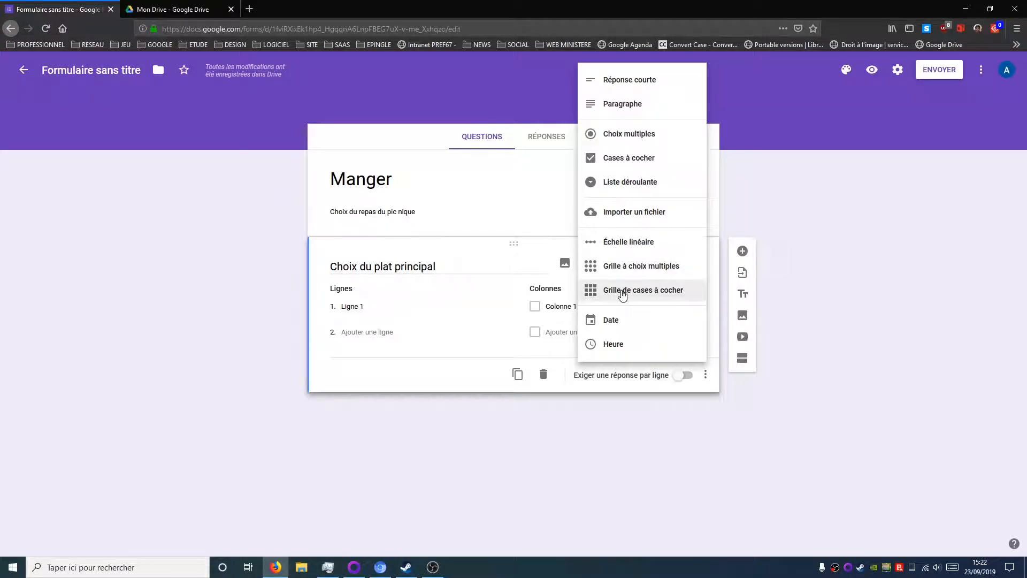
pyautogui.click(612, 320)
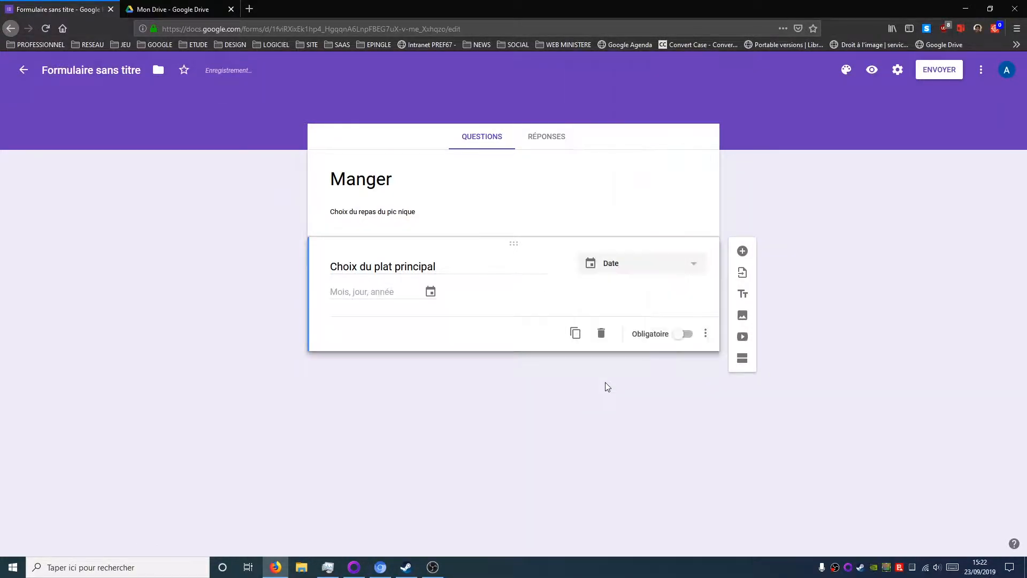
pyautogui.click(619, 268)
pyautogui.click(635, 349)
pyautogui.click(626, 263)
pyautogui.click(616, 320)
# - Duplicate the "Choix du plat principal" question and delete the copy
pyautogui.click(576, 333)
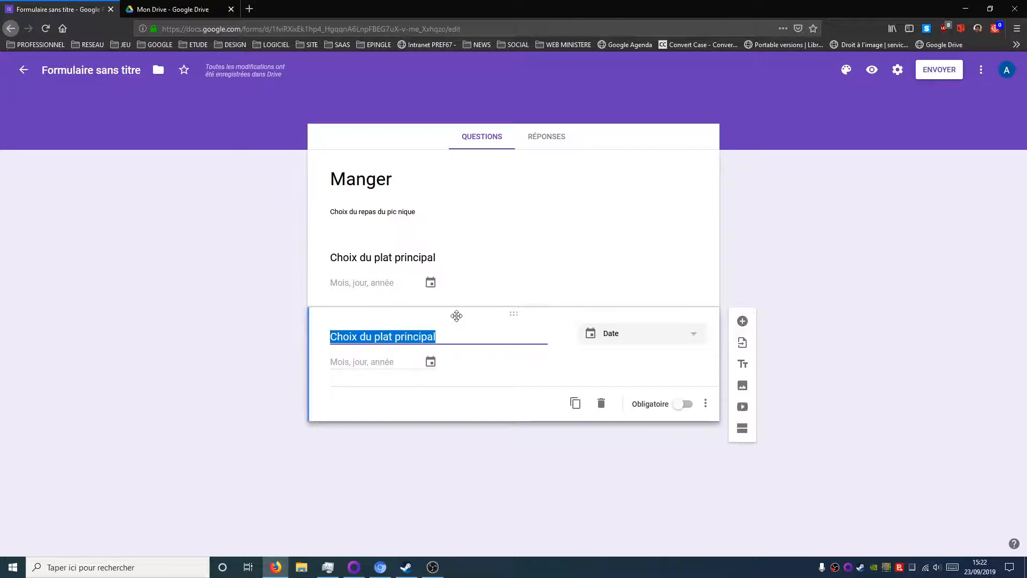
pyautogui.click(602, 404)
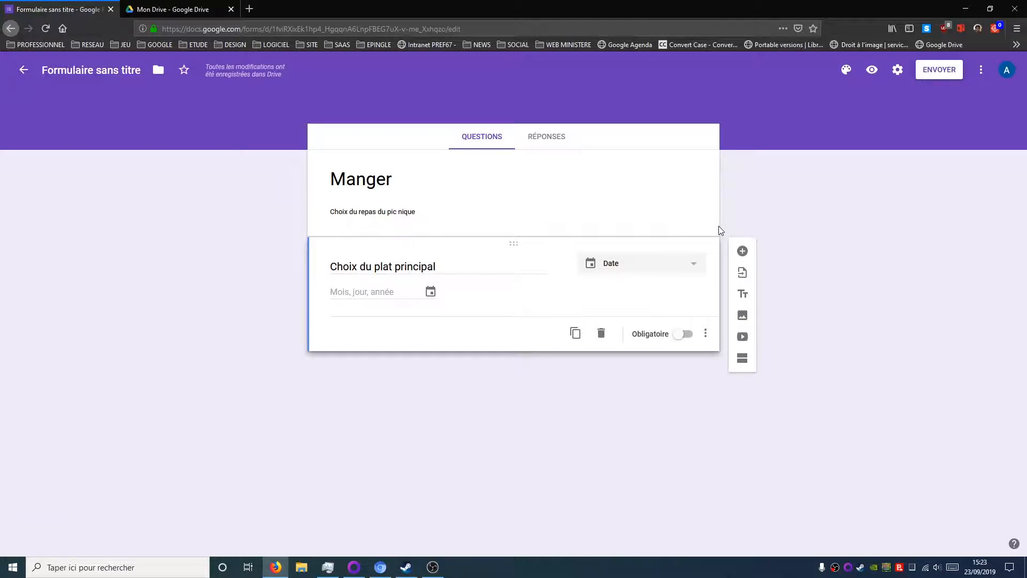
# - Make the "Choix du plat principal" question required and change its type to Choix multiples
pyautogui.click(684, 337)
pyautogui.click(604, 275)
pyautogui.click(653, 134)
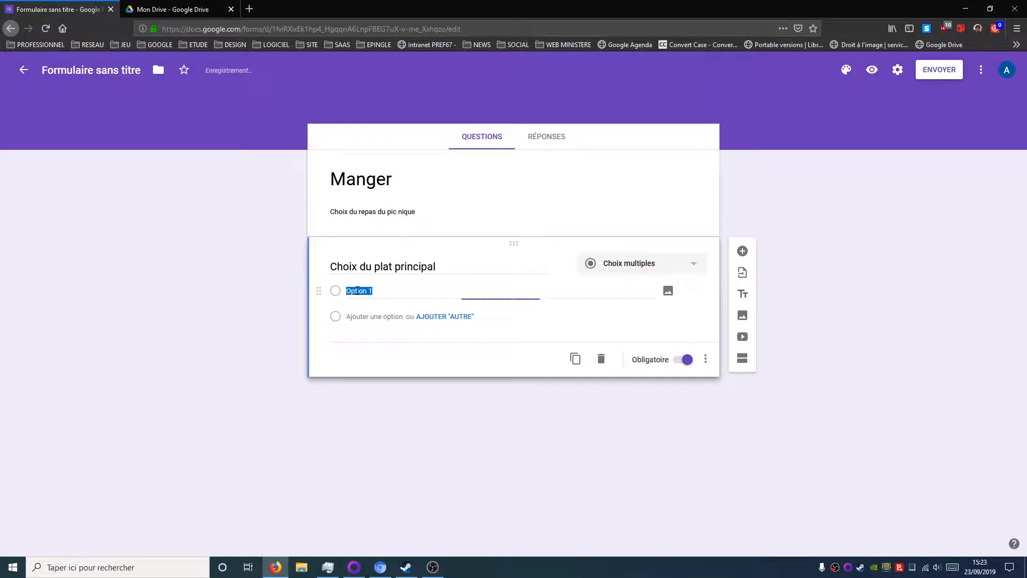
# - Name the first answer option "Poulet" and add a second option named "Riz"
pyautogui.write('Poulet')
pyautogui.press('Tab')
pyautogui.click(365, 313)
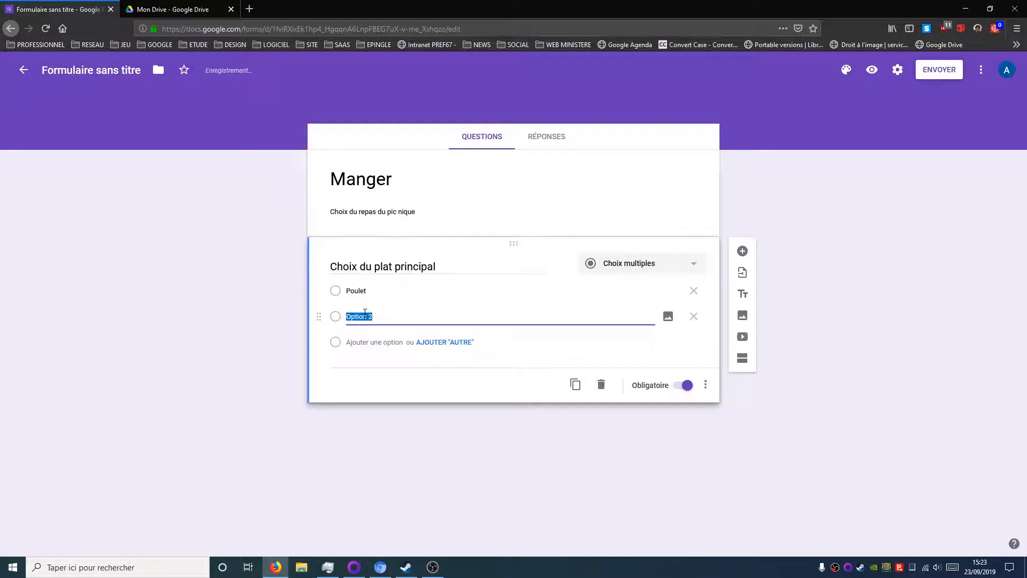
pyautogui.write('Riz')
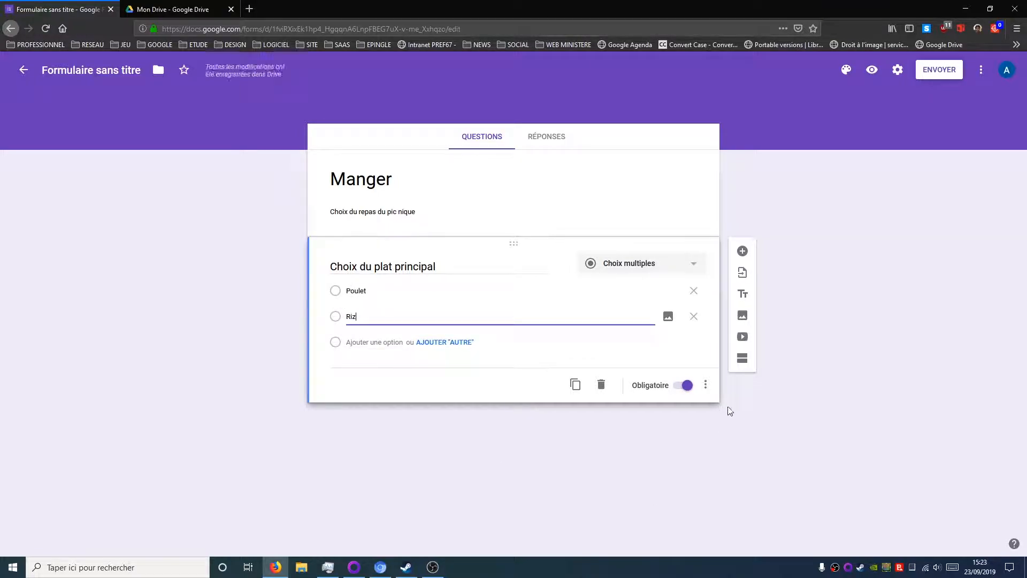
# - Show the question's description field and enter "Je ne sais pas quoi choisir" in it
pyautogui.click(706, 386)
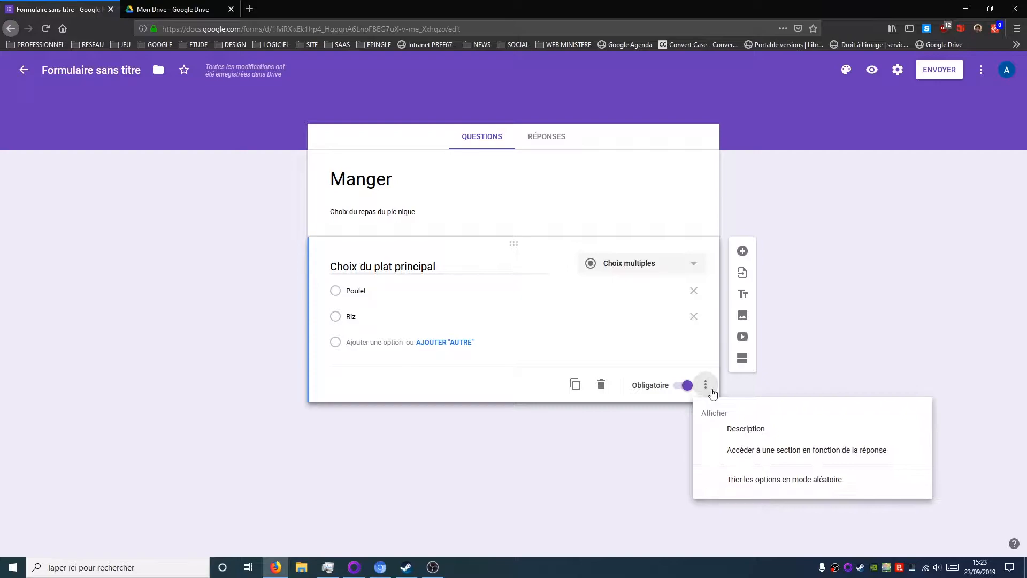
pyautogui.click(723, 429)
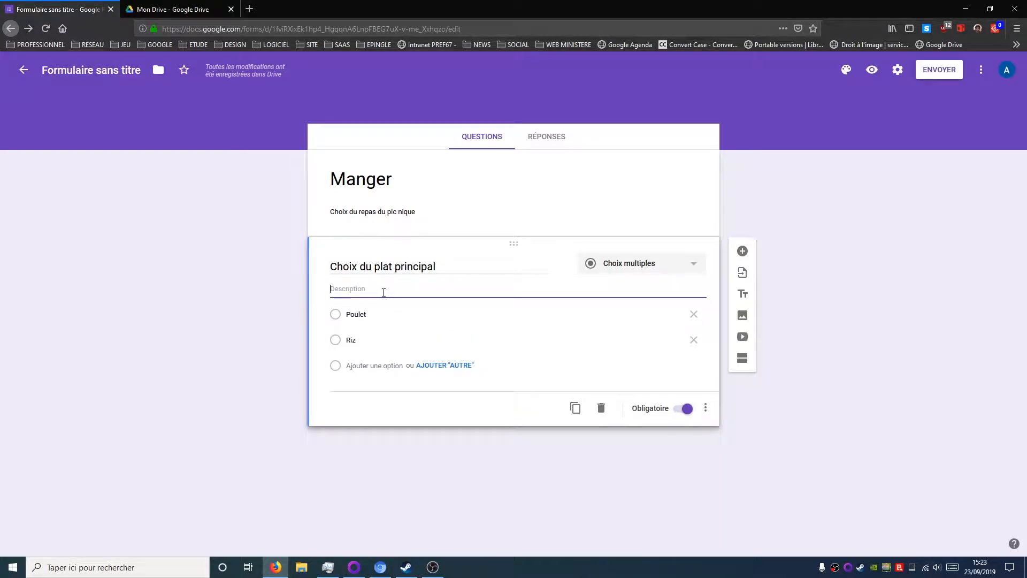
pyautogui.write('Je ne sais pas quoi choisir')
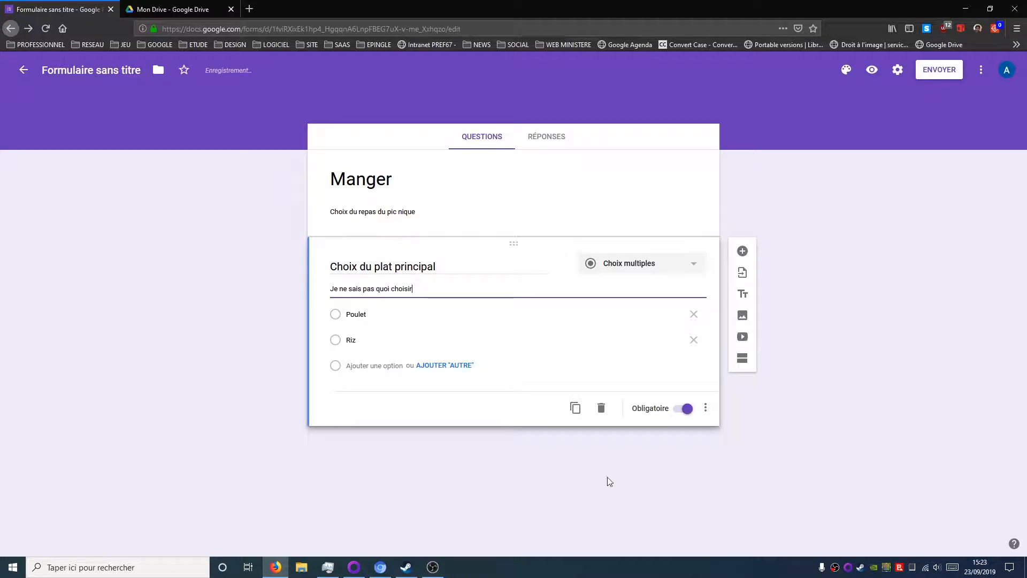
# - Enable going to a section based on the answer and look at the destinations available for the Riz option
pyautogui.click(705, 408)
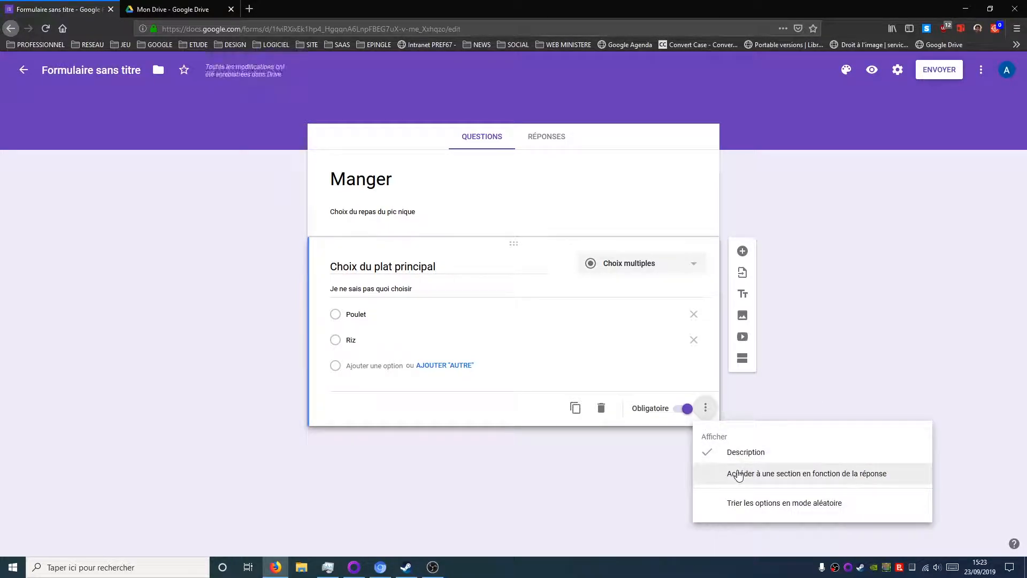
pyautogui.click(738, 474)
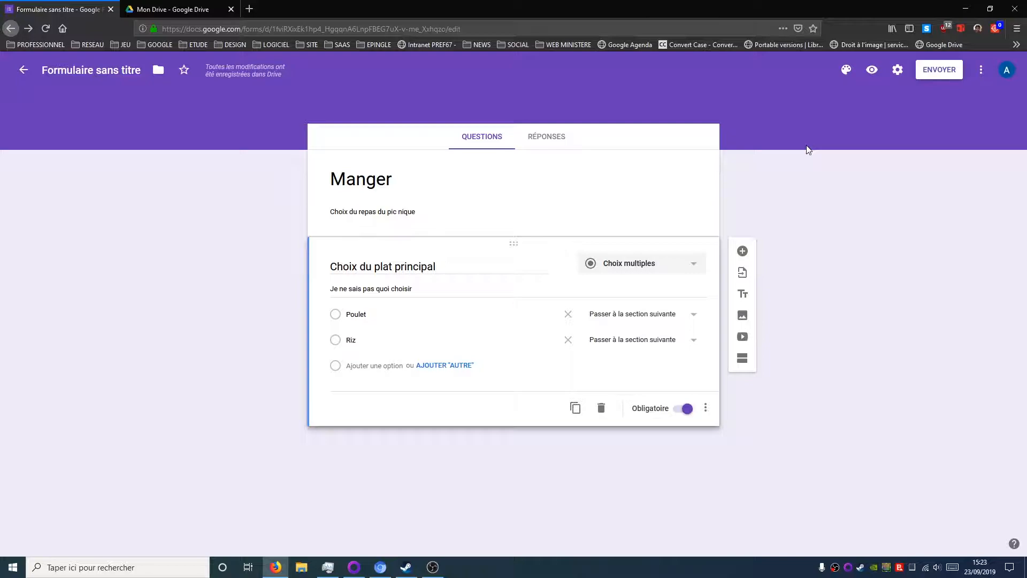
pyautogui.click(653, 341)
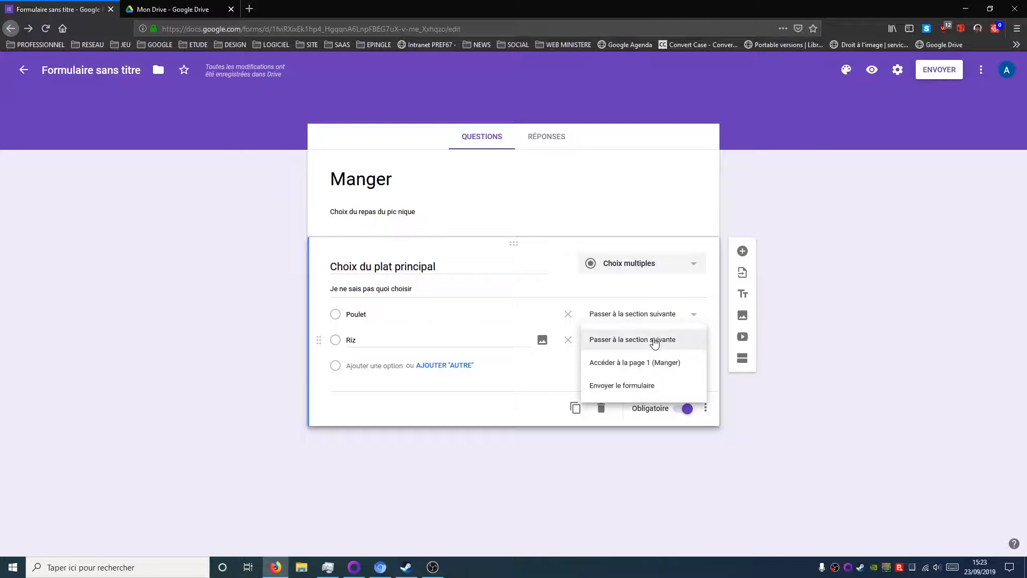
pyautogui.click(776, 235)
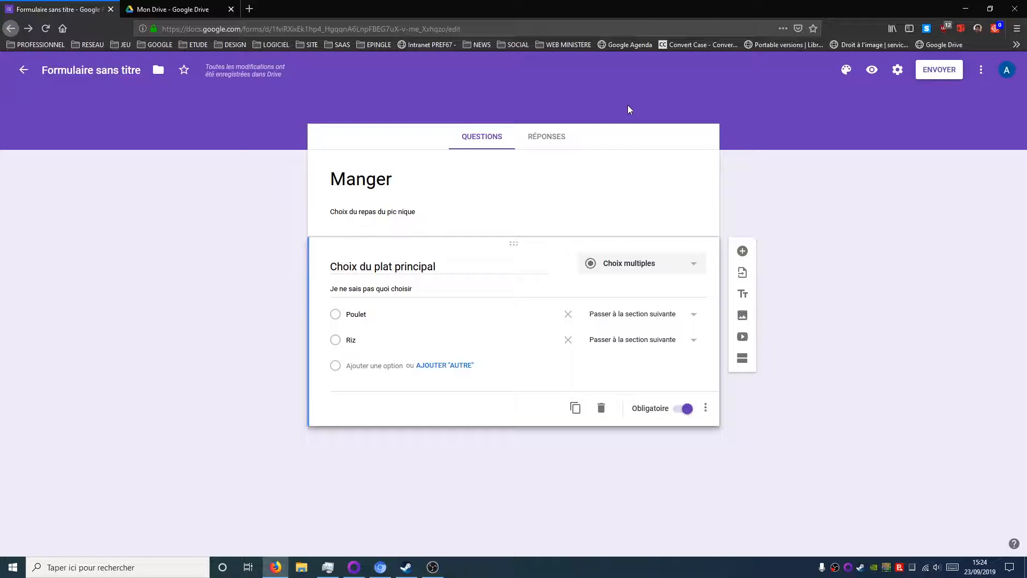
pyautogui.click(705, 408)
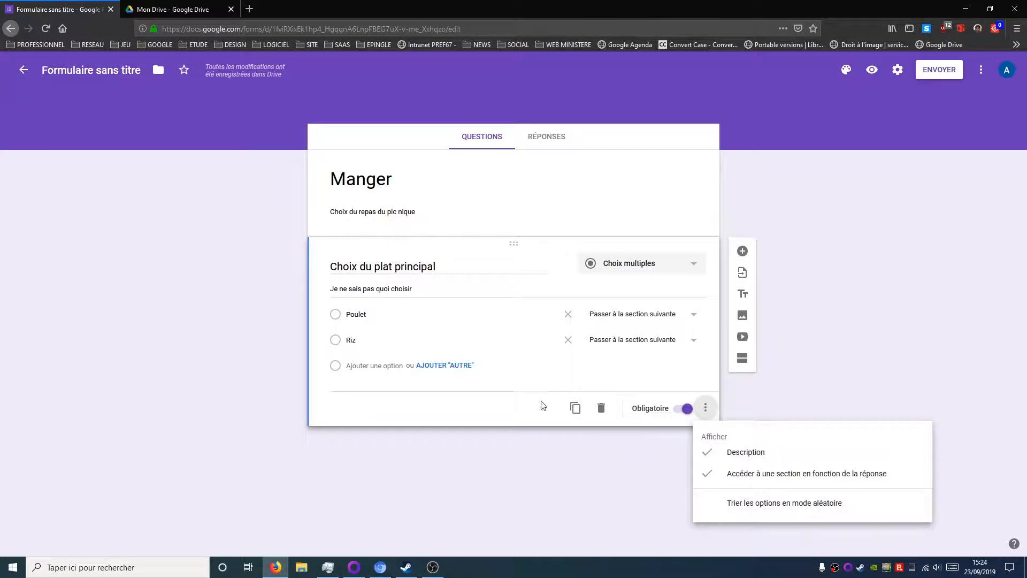
pyautogui.click(523, 413)
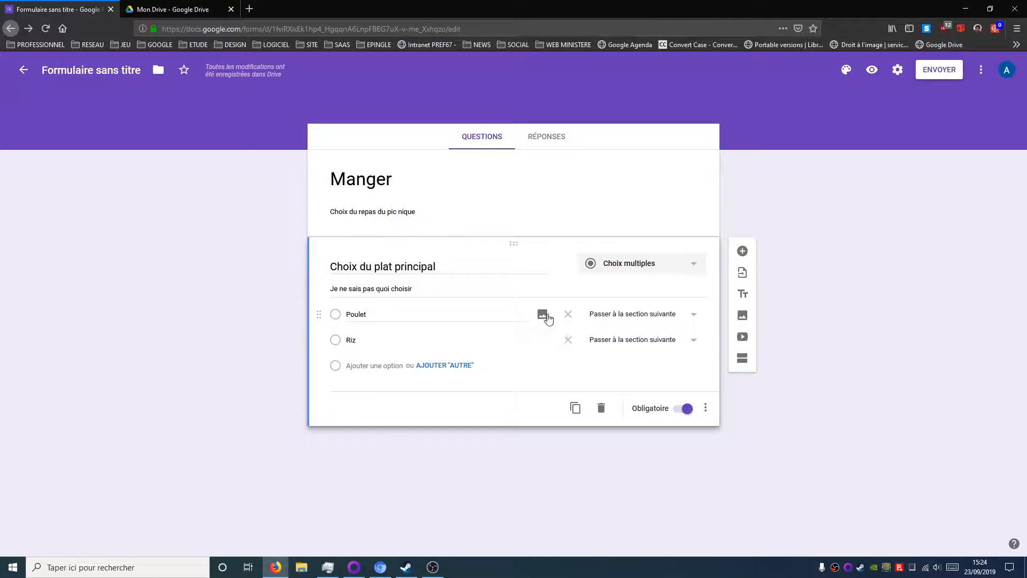
# - Search Google images for "repas" and insert the picture of grilled meat with fries into the main dish question
pyautogui.click(565, 266)
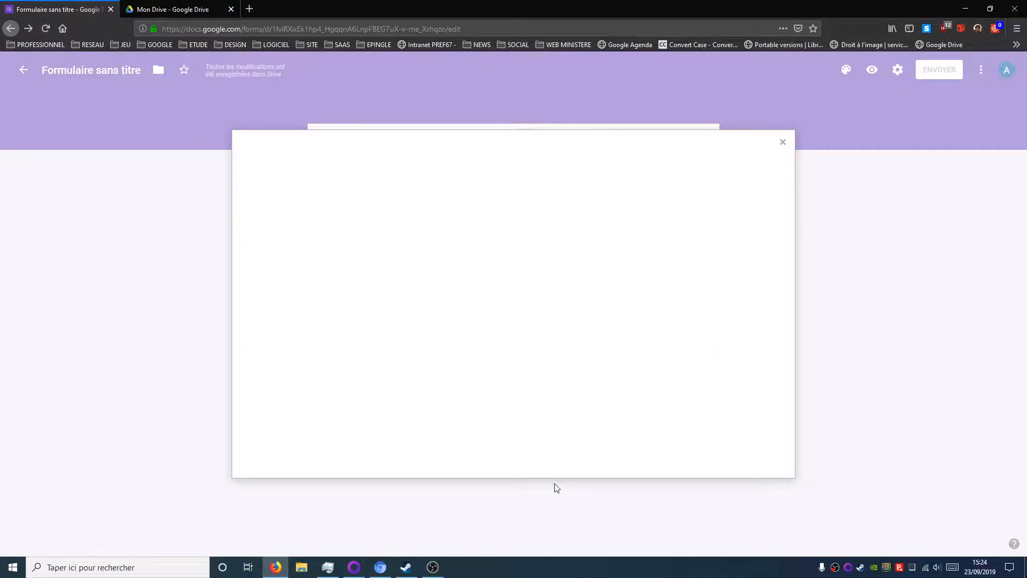
pyautogui.click(621, 174)
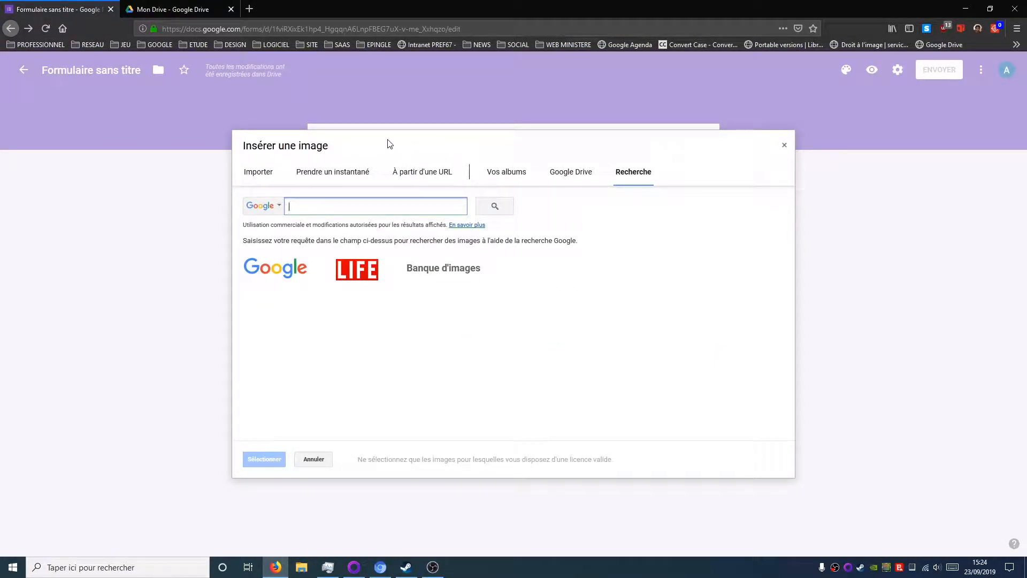
pyautogui.click(352, 209)
pyautogui.write('repas')
pyautogui.press('Return')
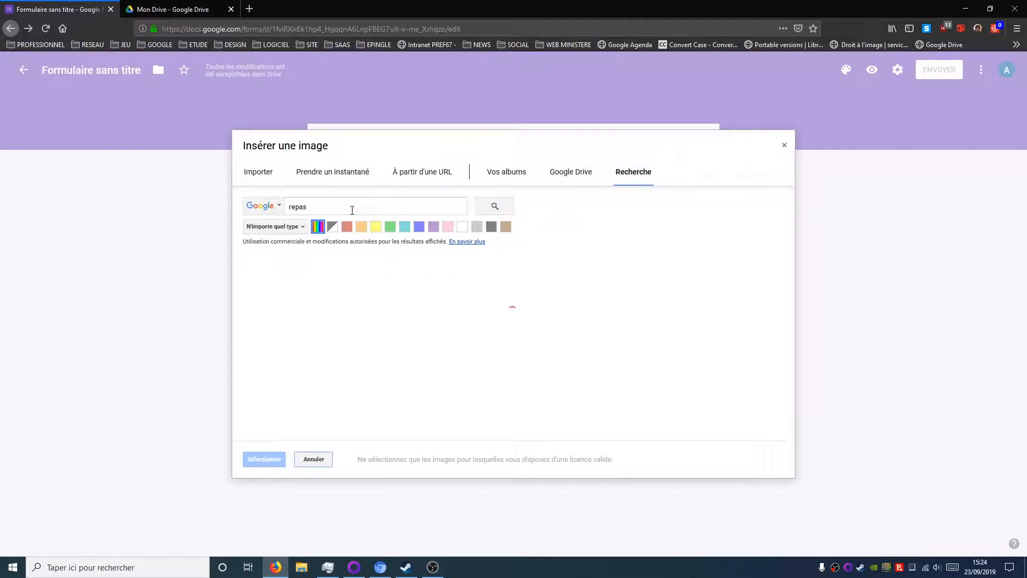
pyautogui.click(372, 309)
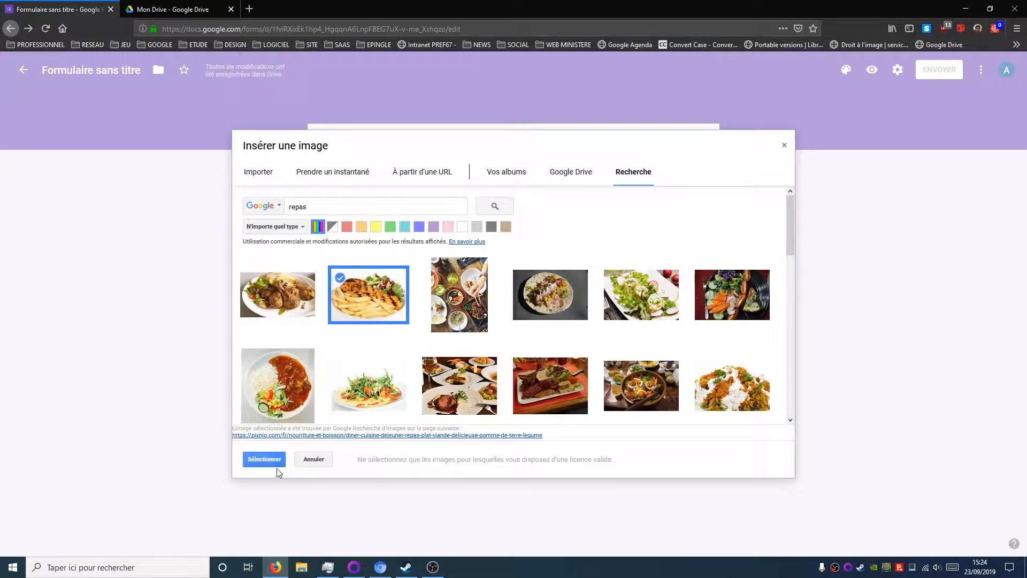
pyautogui.click(264, 459)
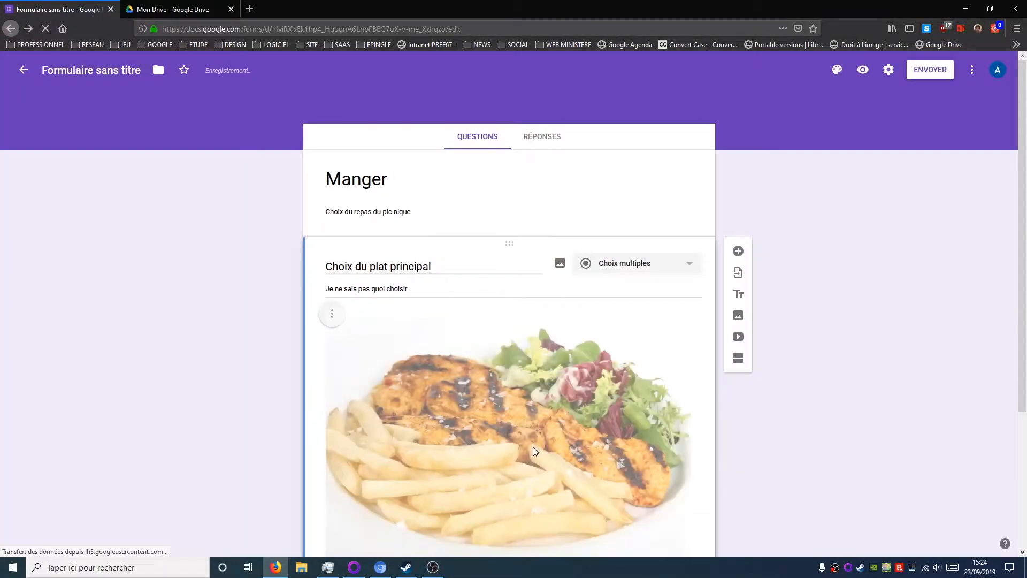
# - Add an image to the Poulet option by searching for "poulet" and choosing the roast chicken picture in the second row
pyautogui.scroll(-4, 546, 375)
pyautogui.click(538, 411)
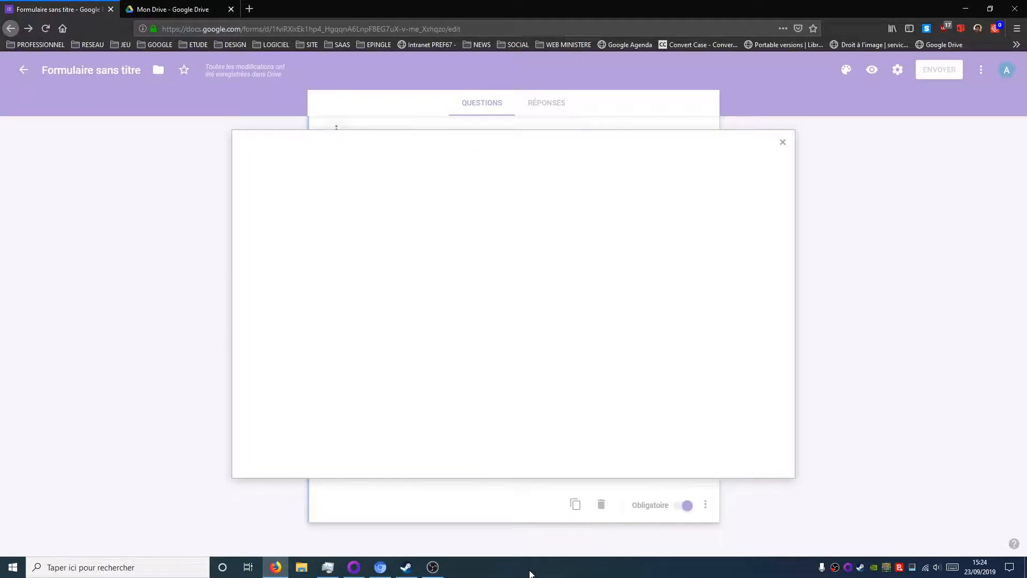
pyautogui.click(634, 172)
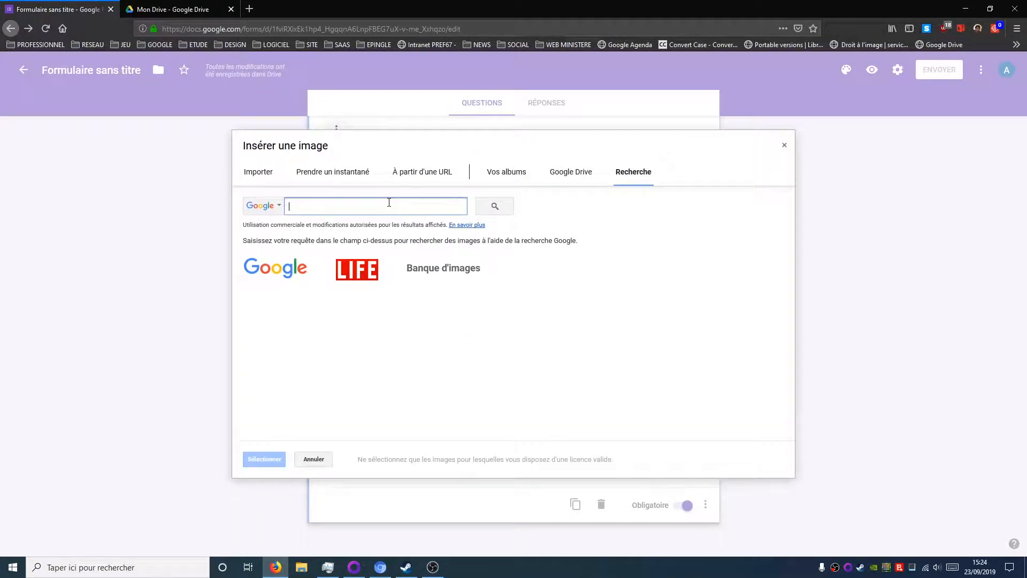
pyautogui.write('poulet')
pyautogui.press('Return')
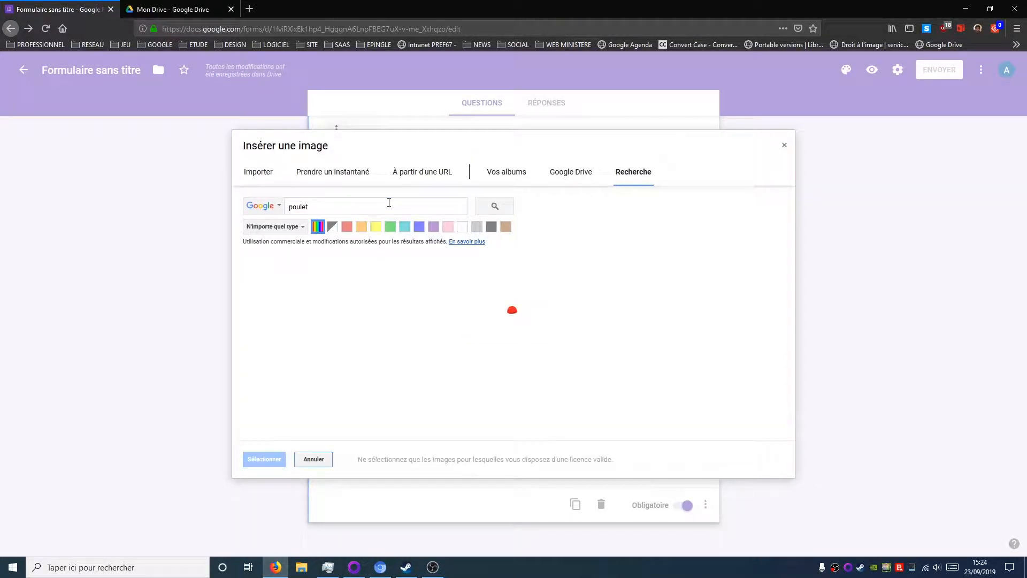
pyautogui.click(362, 396)
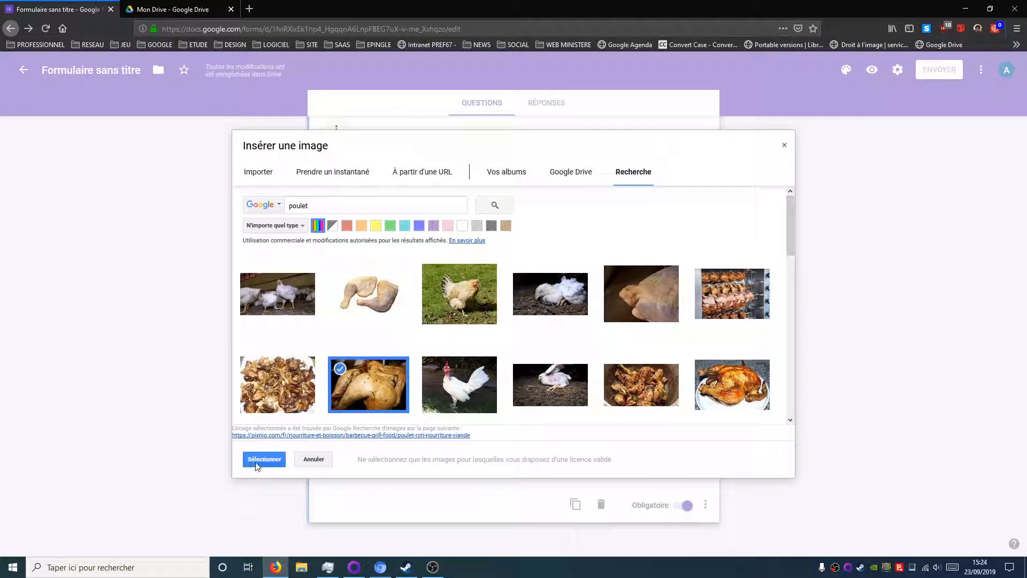
pyautogui.click(264, 459)
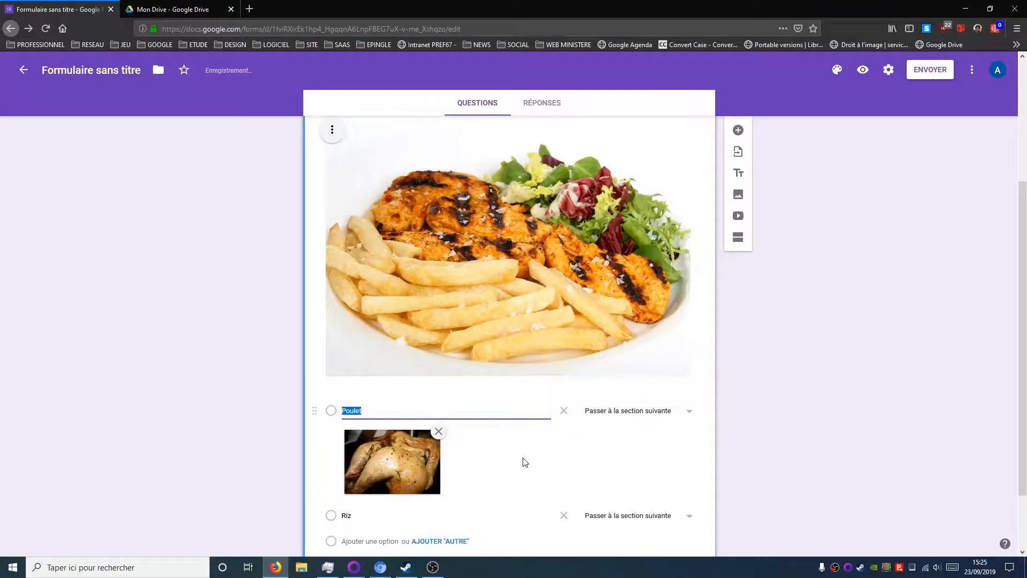
# - Add an image to the Riz option by searching for "riz" and choosing the first picture
pyautogui.scroll(-1, 523, 461)
pyautogui.click(538, 436)
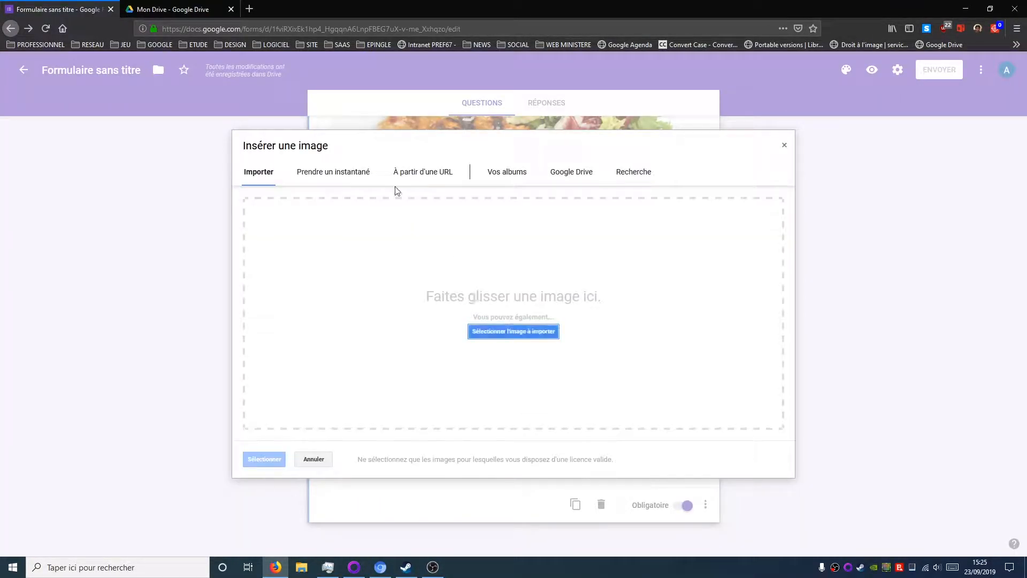
pyautogui.click(633, 171)
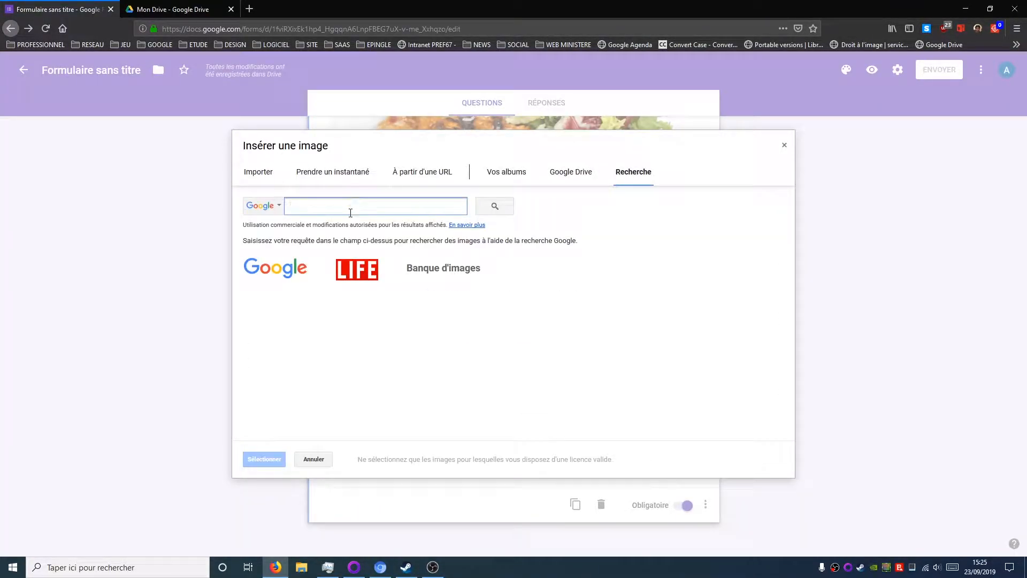
pyautogui.write('ri')
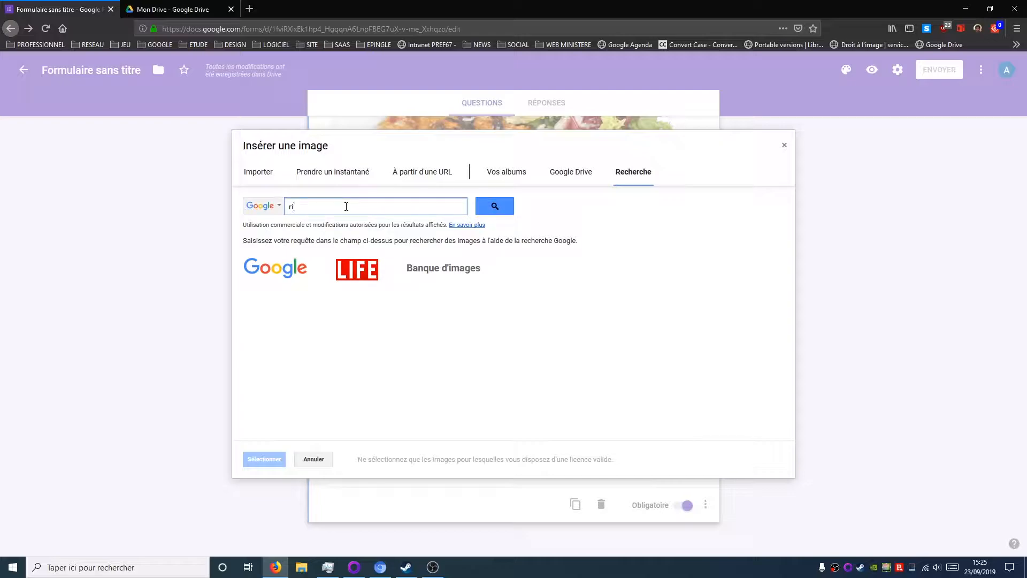
pyautogui.write('z')
pyautogui.press('Return')
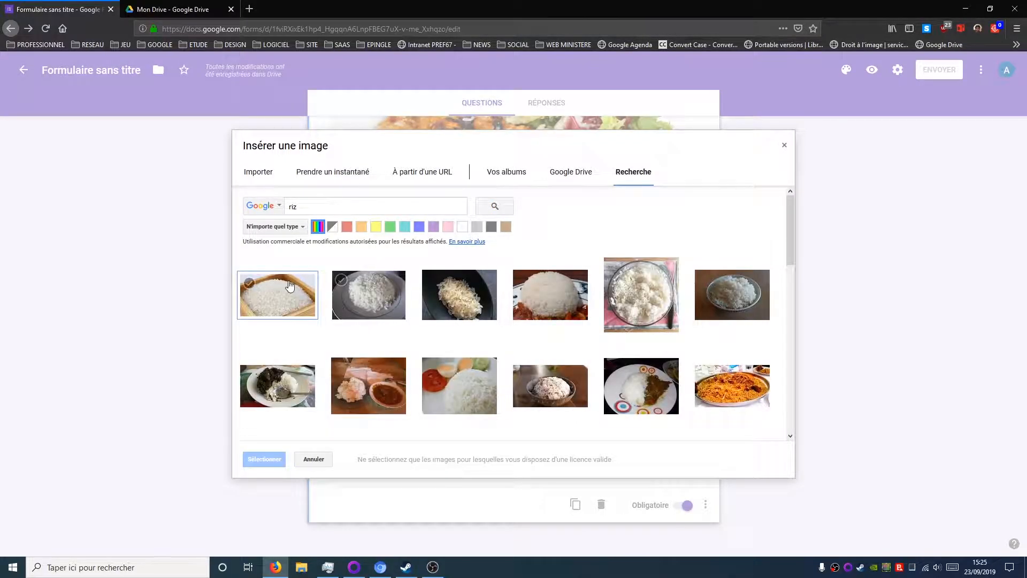
pyautogui.click(289, 286)
pyautogui.click(254, 461)
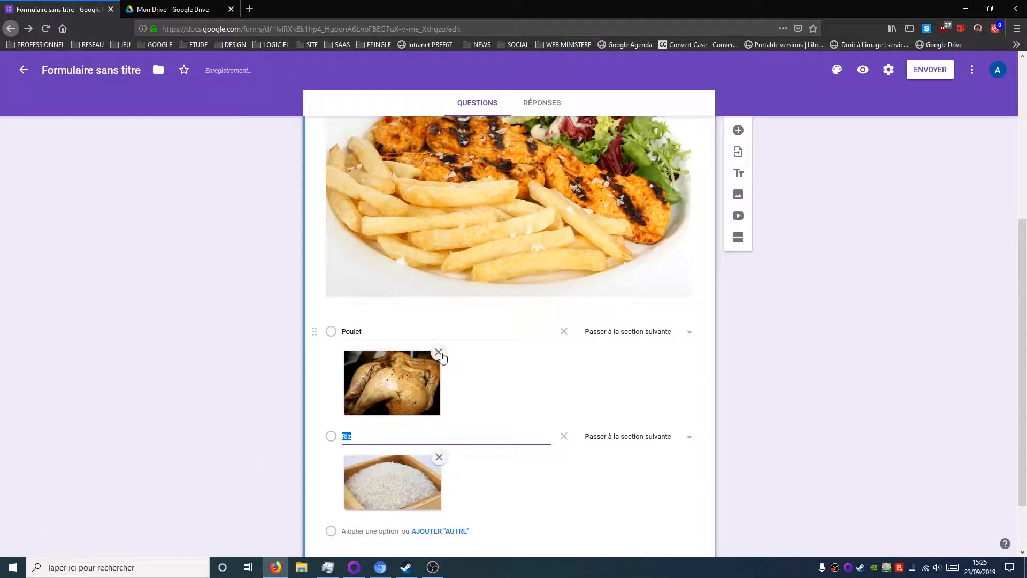
pyautogui.scroll(-2, 448, 218)
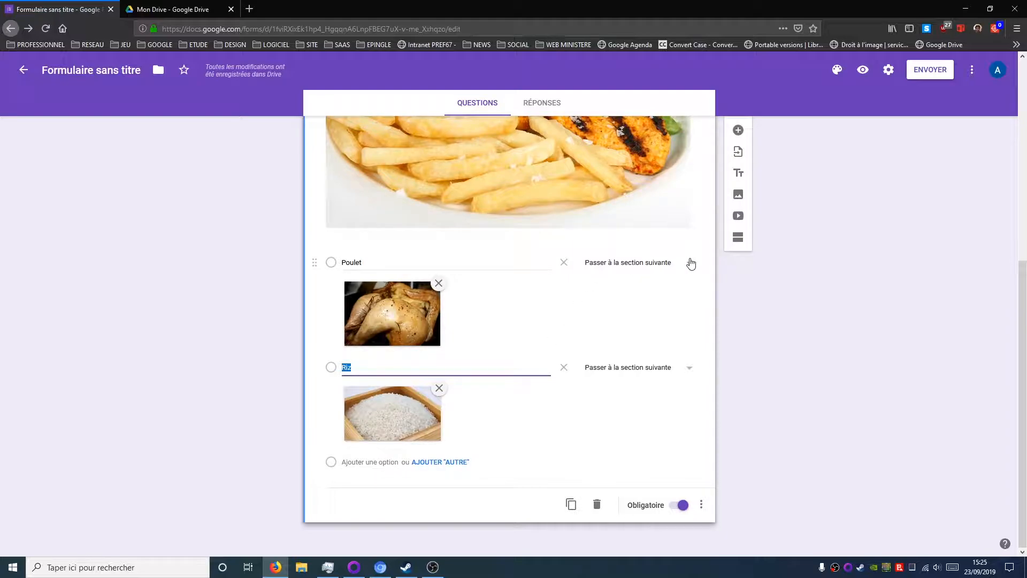
pyautogui.scroll(6, 568, 467)
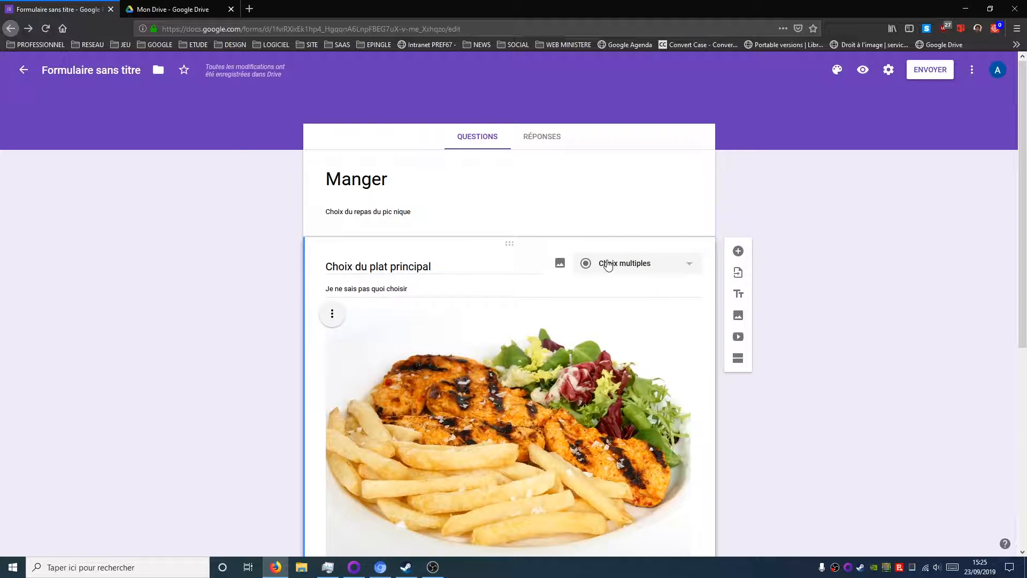
pyautogui.scroll(-5, 627, 375)
pyautogui.scroll(5, 624, 383)
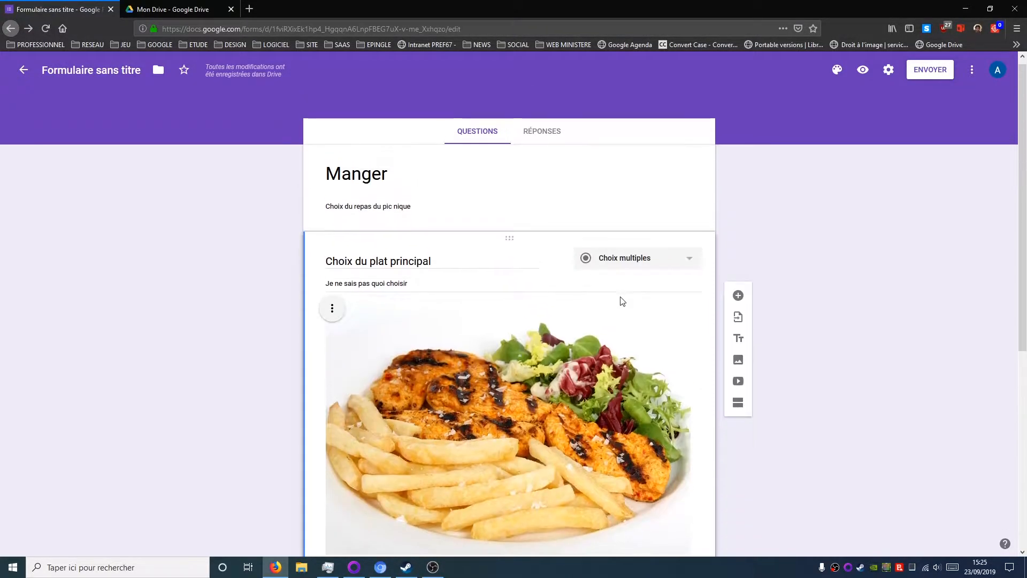
pyautogui.click(641, 262)
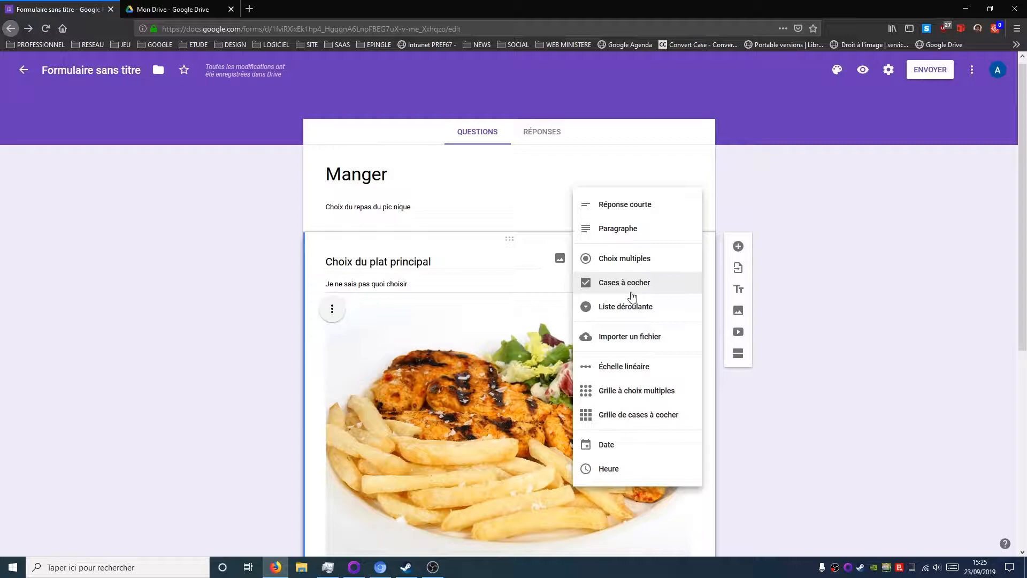
# - Add a new question below the main dish question and title it "Eau"
pyautogui.click(738, 248)
pyautogui.click(739, 247)
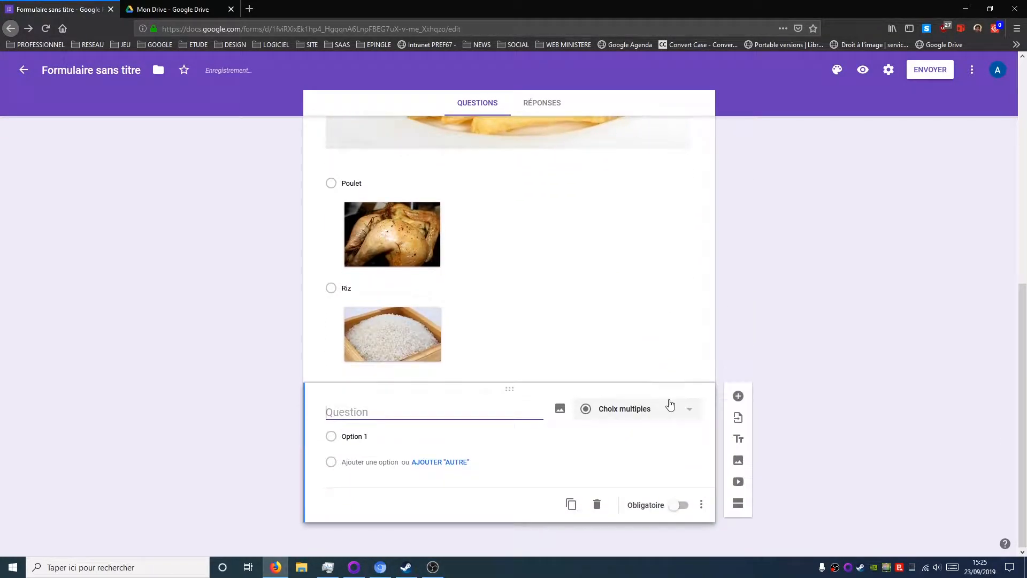
pyautogui.write('Eau')
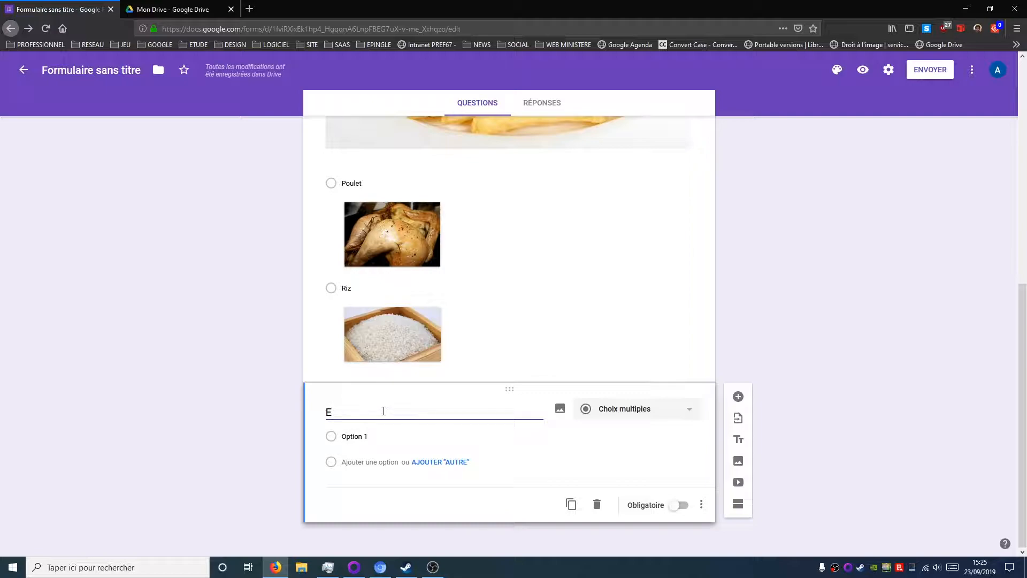
# - Enter the answer options "Cristaline", "COntrex" and "Coca" for the Eau question
pyautogui.click(371, 436)
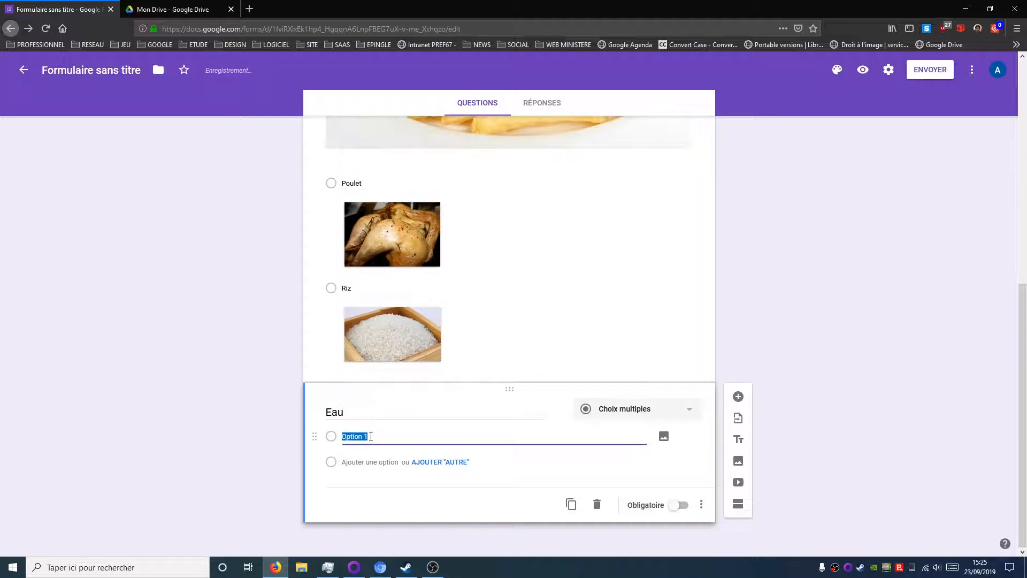
pyautogui.write('Cristaline')
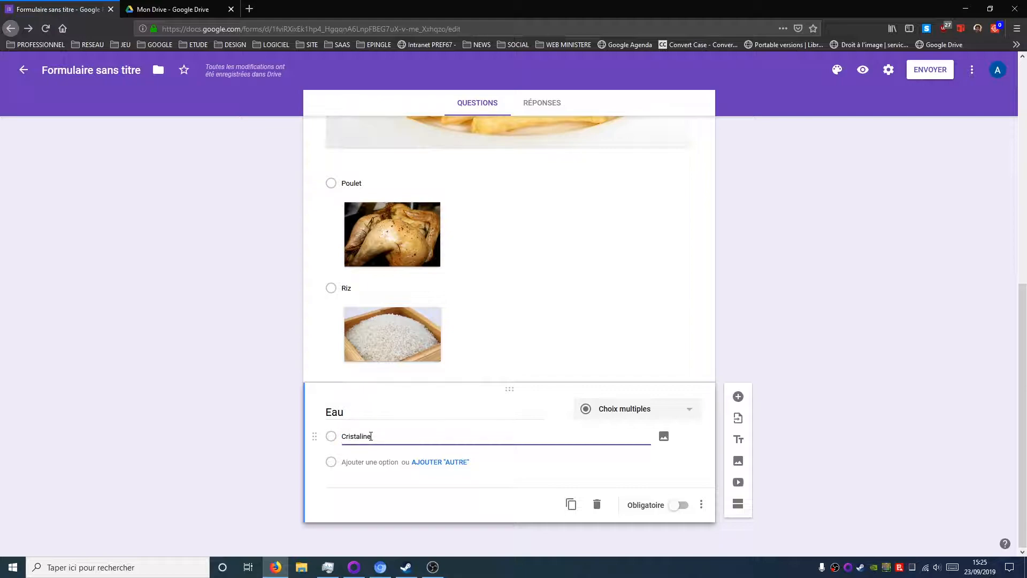
pyautogui.click(362, 462)
pyautogui.write('COntrex')
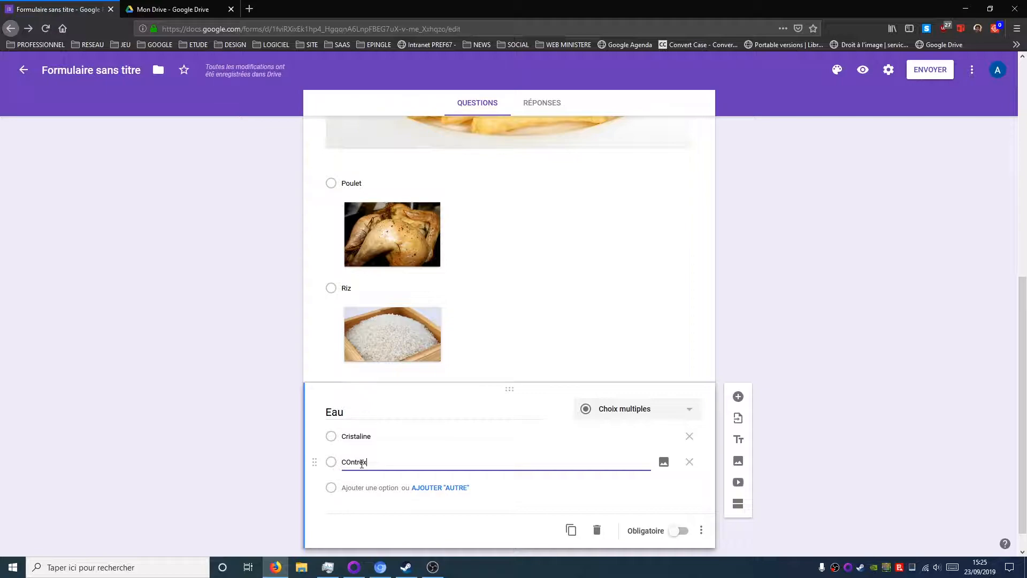
pyautogui.click(366, 489)
pyautogui.click(362, 485)
pyautogui.write('Coca')
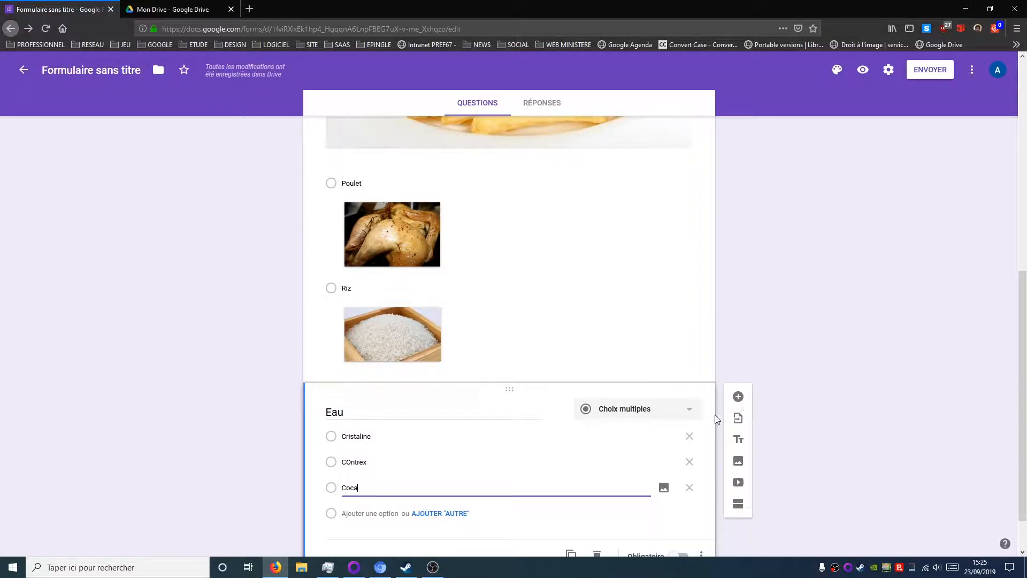
# - Change the Eau question's type to "Cases à cocher" and make its answer required
pyautogui.click(678, 408)
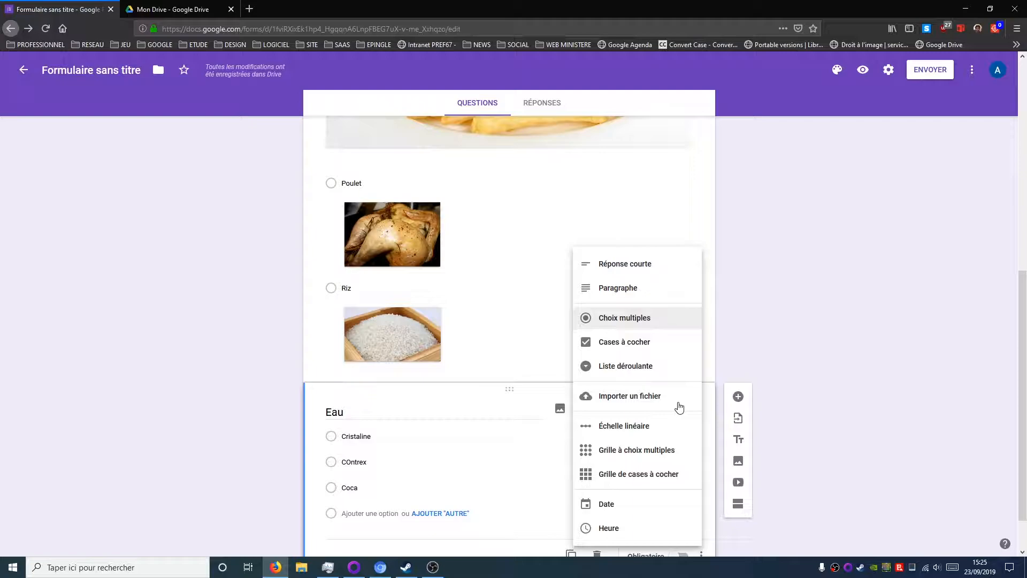
pyautogui.click(620, 347)
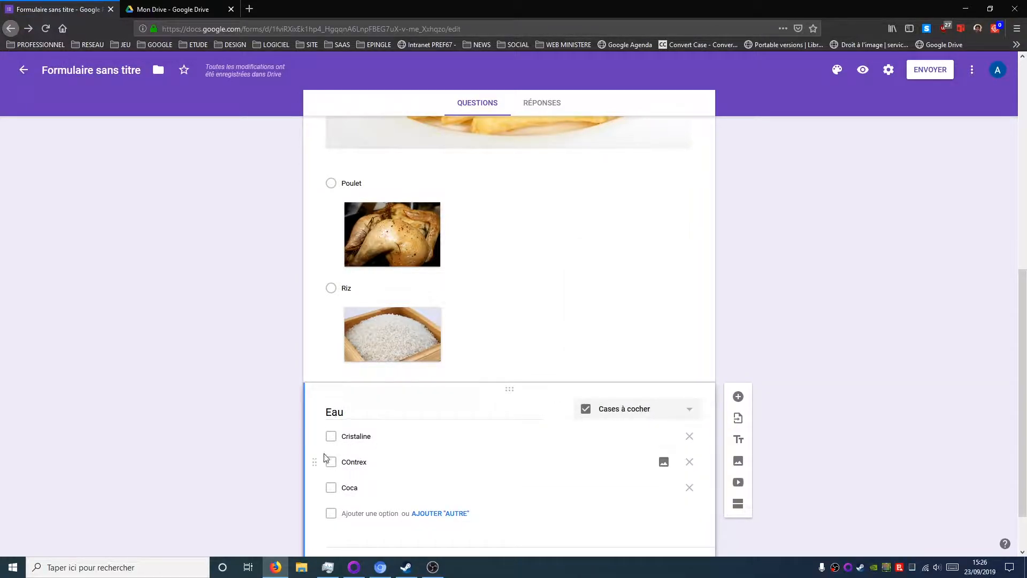
pyautogui.scroll(-1, 596, 500)
pyautogui.click(677, 509)
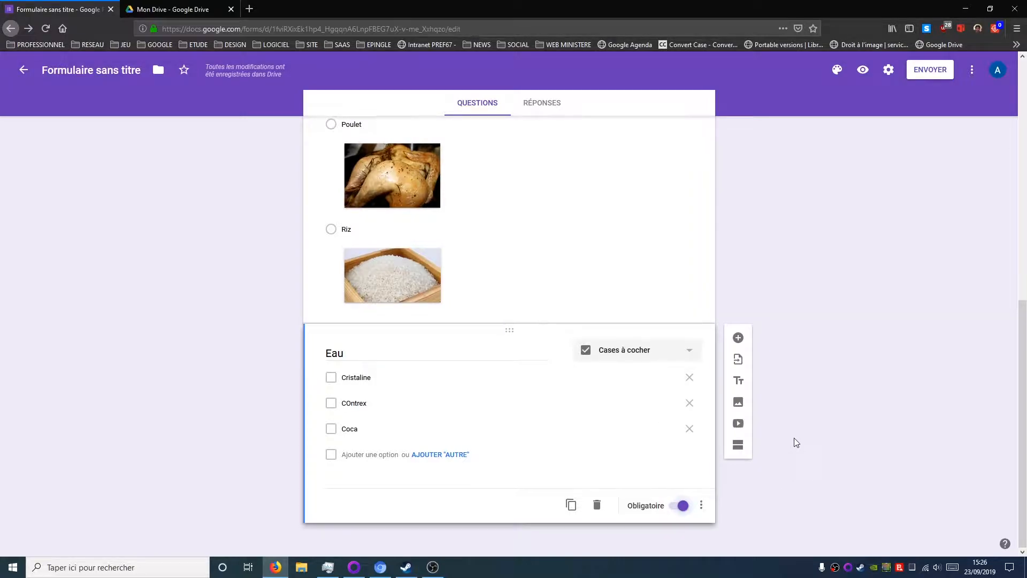
# - Move the "Choix du plat principal" question below the Eau question
pyautogui.scroll(15, 795, 436)
pyautogui.scroll(-7, 771, 393)
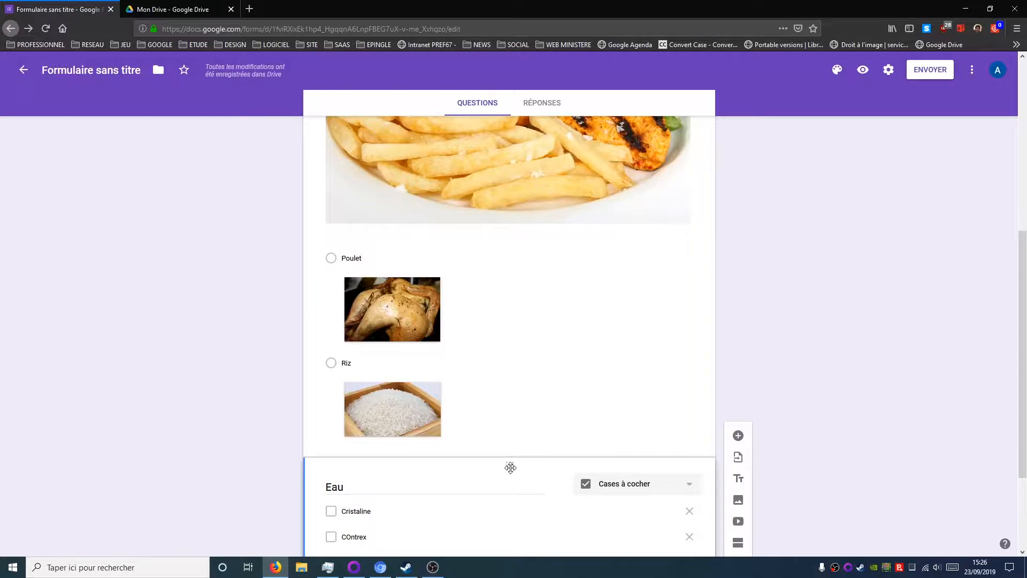
pyautogui.scroll(5, 391, 325)
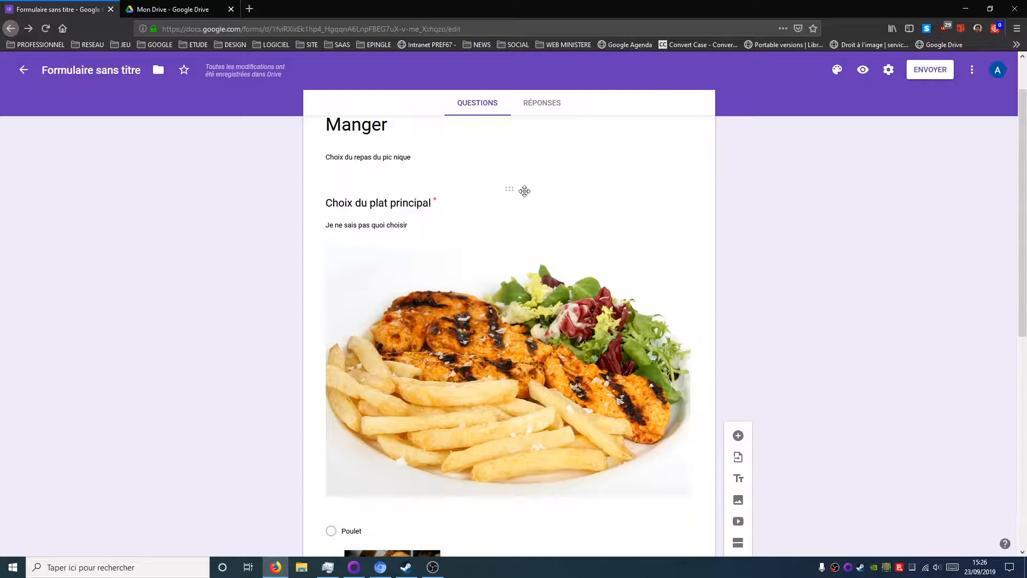
pyautogui.moveTo(507, 191); pyautogui.dragTo(505, 355)
pyautogui.scroll(3, 505, 356)
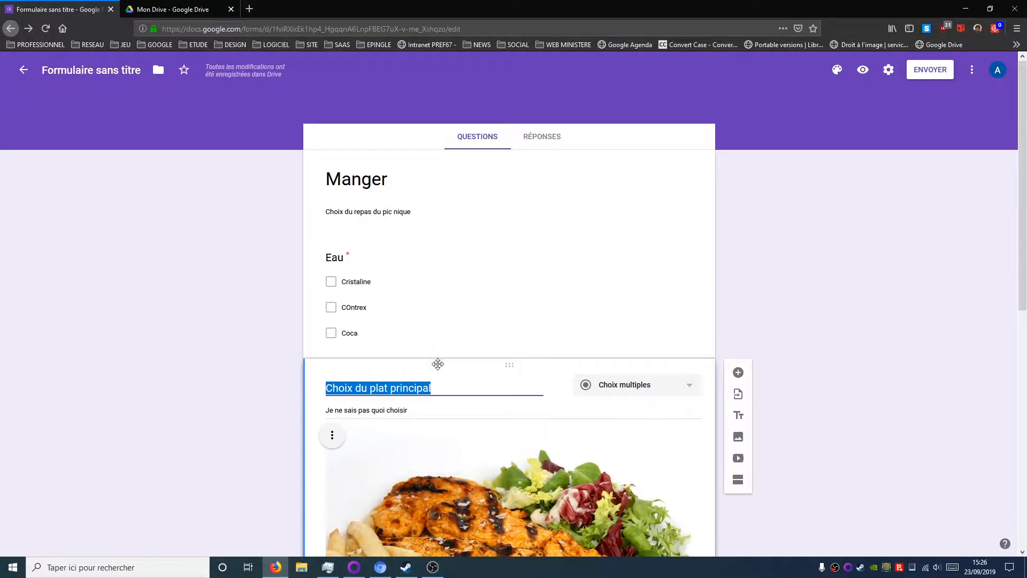
# - Add a title and description block under the form header and move it to the end of the form, below the main dish question
pyautogui.scroll(-6, 418, 375)
pyautogui.scroll(4, 441, 402)
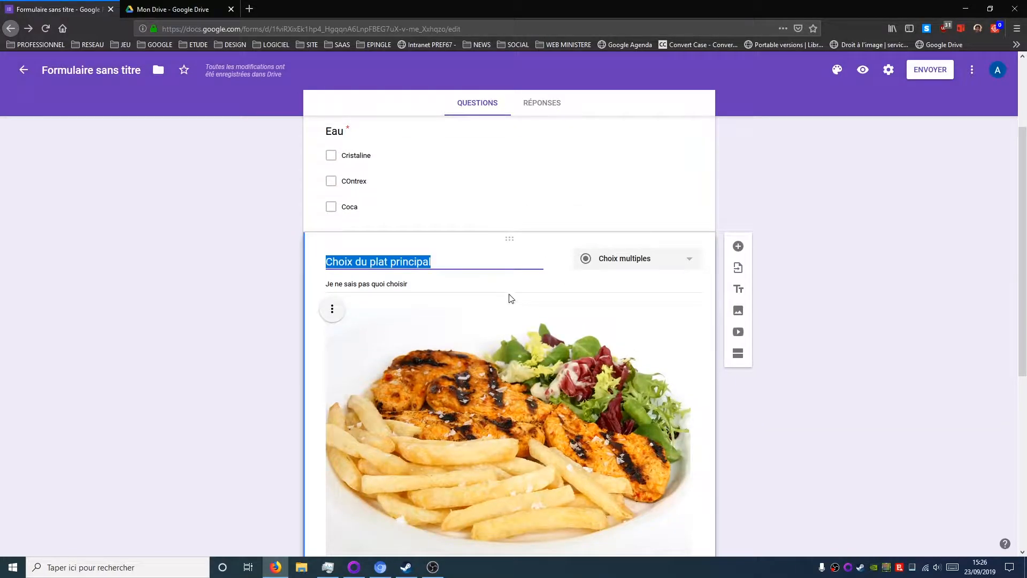
pyautogui.scroll(-6, 786, 420)
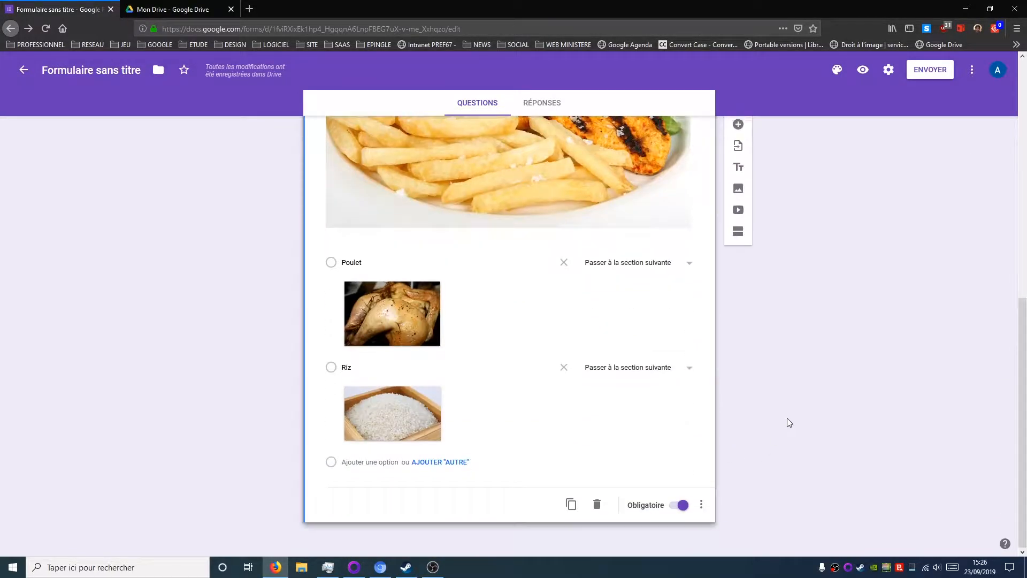
pyautogui.scroll(2, 786, 423)
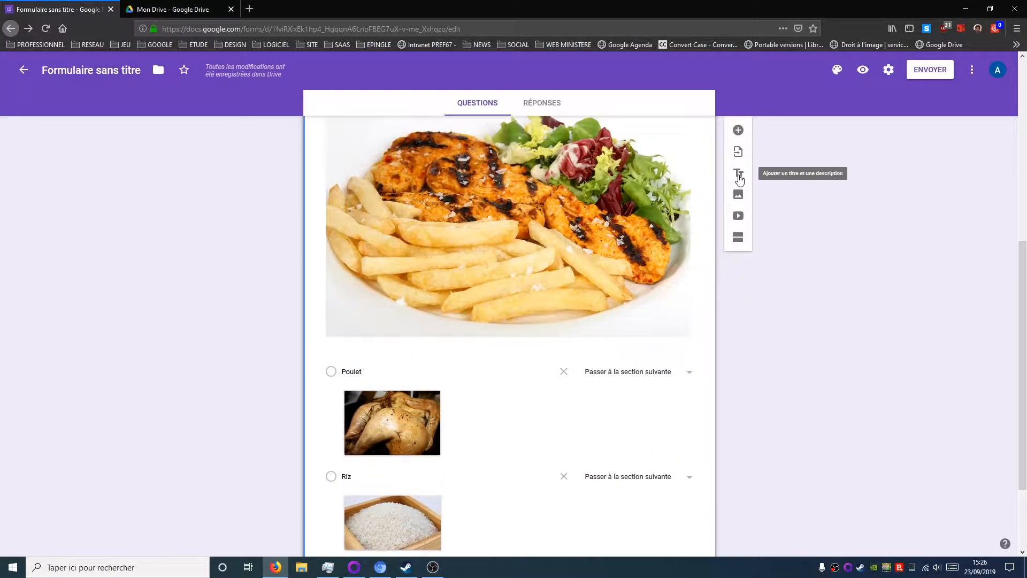
pyautogui.scroll(6, 395, 200)
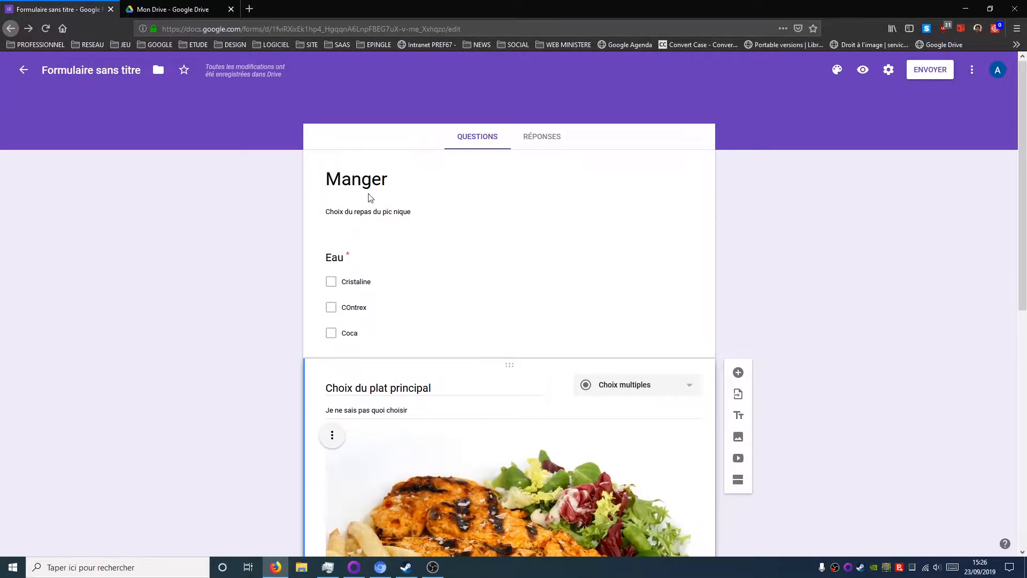
pyautogui.doubleClick(349, 182)
pyautogui.scroll(-7, 711, 386)
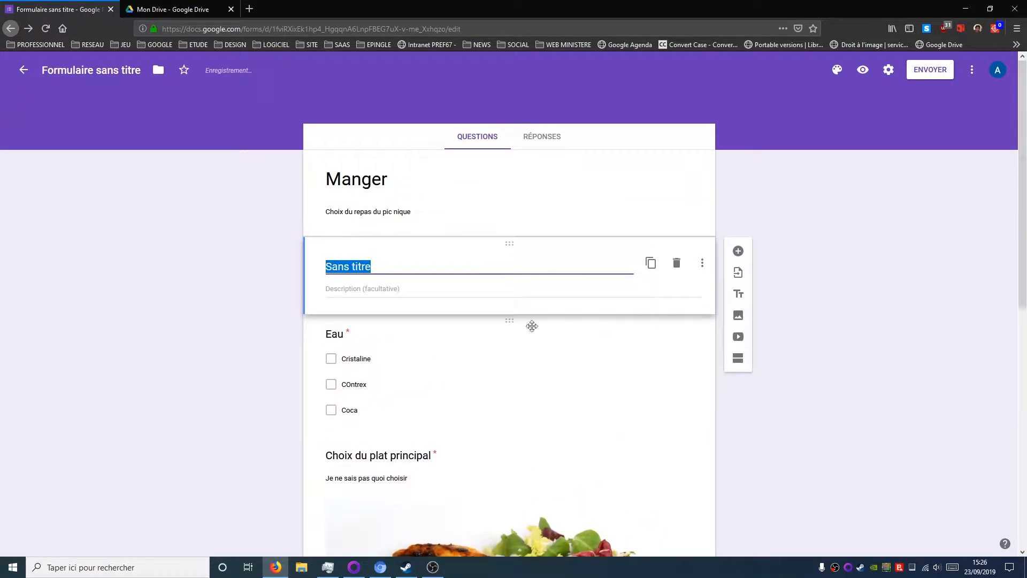
pyautogui.moveTo(505, 243); pyautogui.dragTo(522, 512)
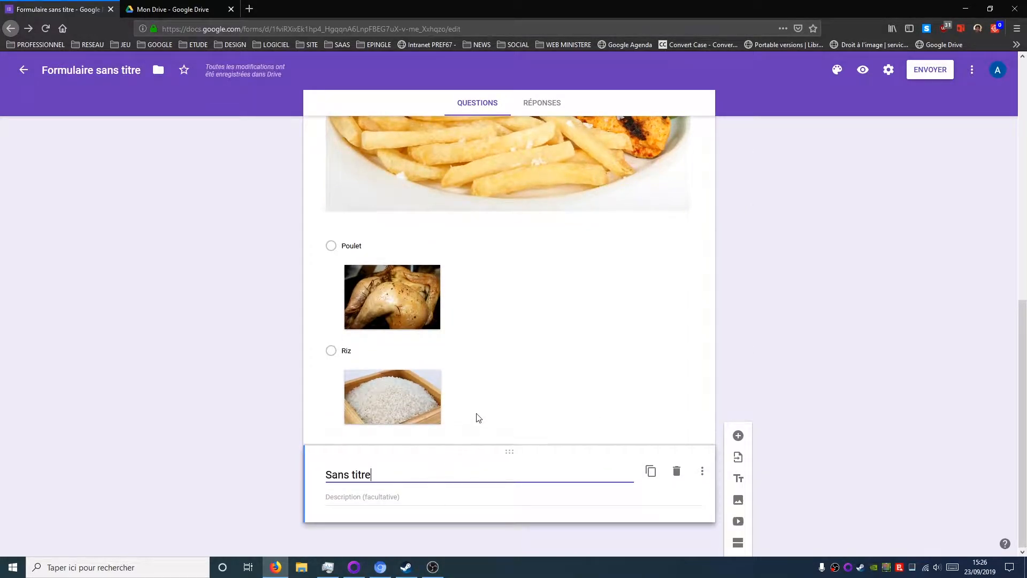
# - Title the new text block "Allez vous bien ?"
pyautogui.scroll(-8, 405, 357)
pyautogui.click(402, 497)
pyautogui.write('Allez vous bien,')
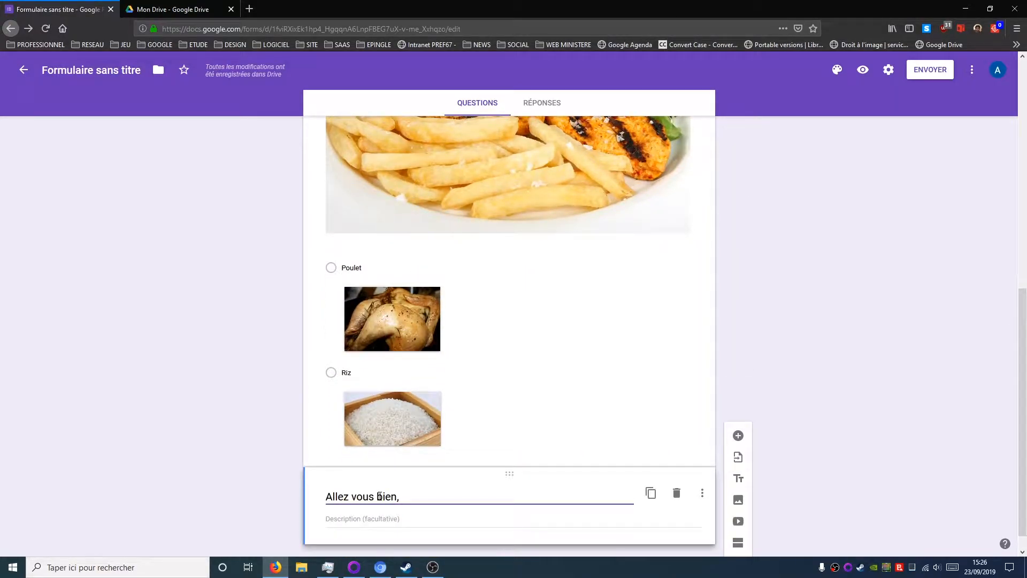
pyautogui.press('BackSpace')
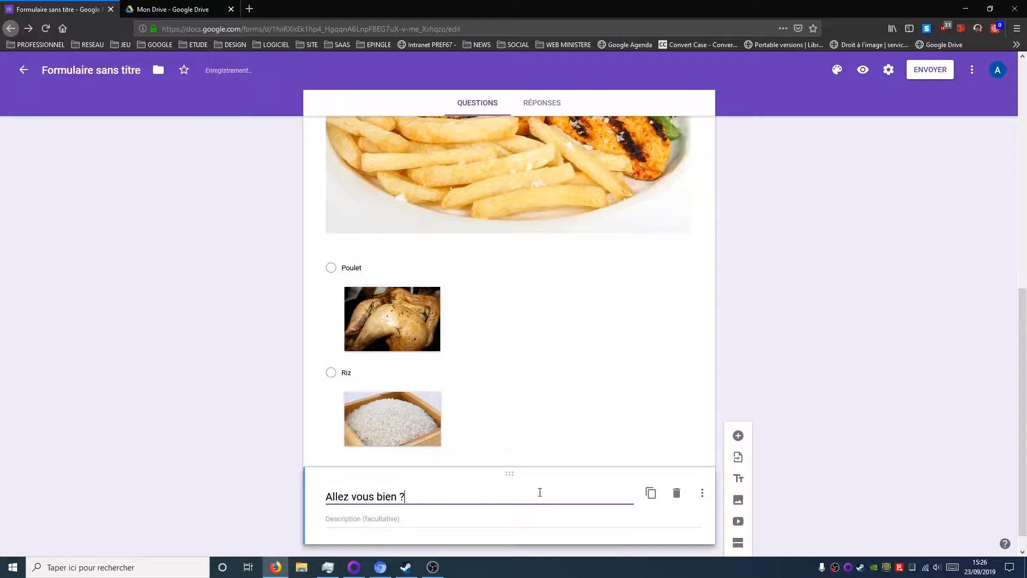
# - Insert an image below the "Allez vous bien ?" block by searching Google for "joie" and choosing the picture of the blue and yellow figures
pyautogui.click(739, 500)
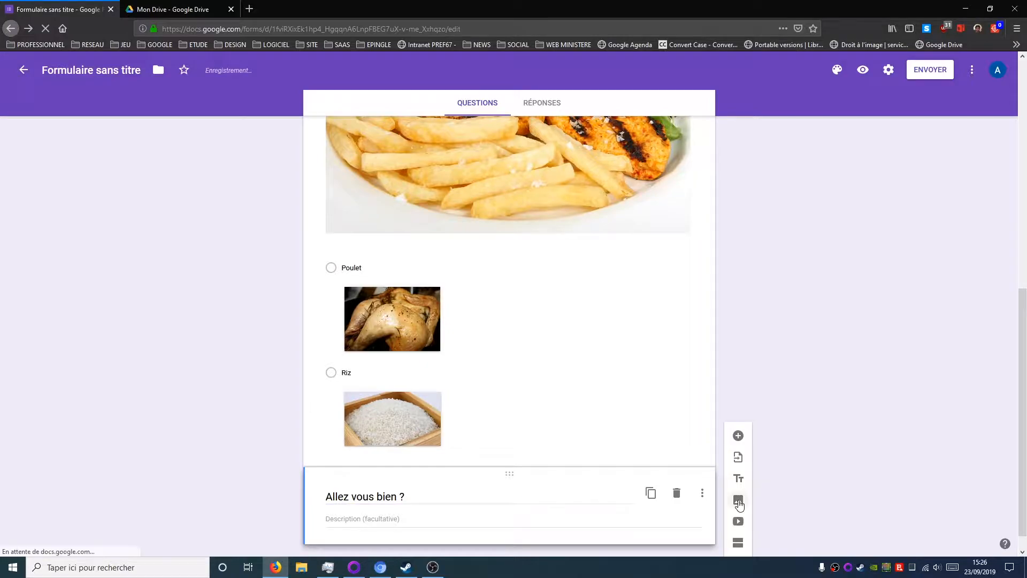
pyautogui.click(642, 176)
pyautogui.click(313, 210)
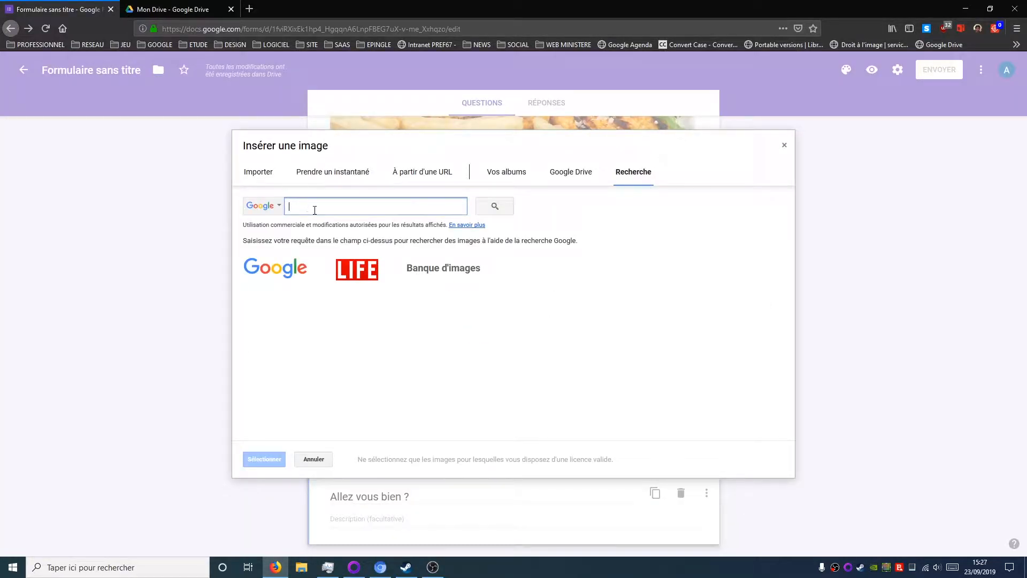
pyautogui.write('joie')
pyautogui.press('Return')
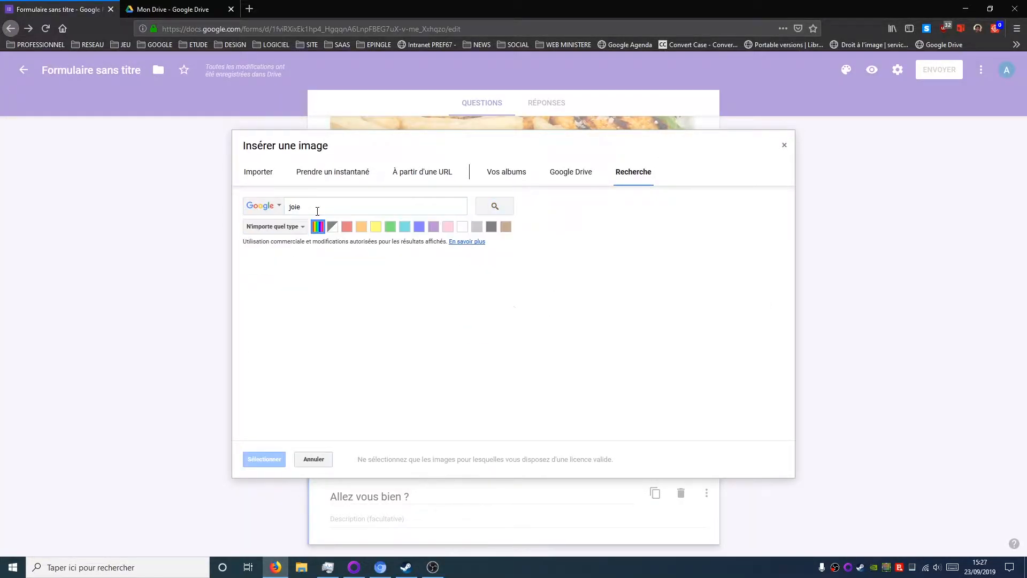
pyautogui.click(279, 298)
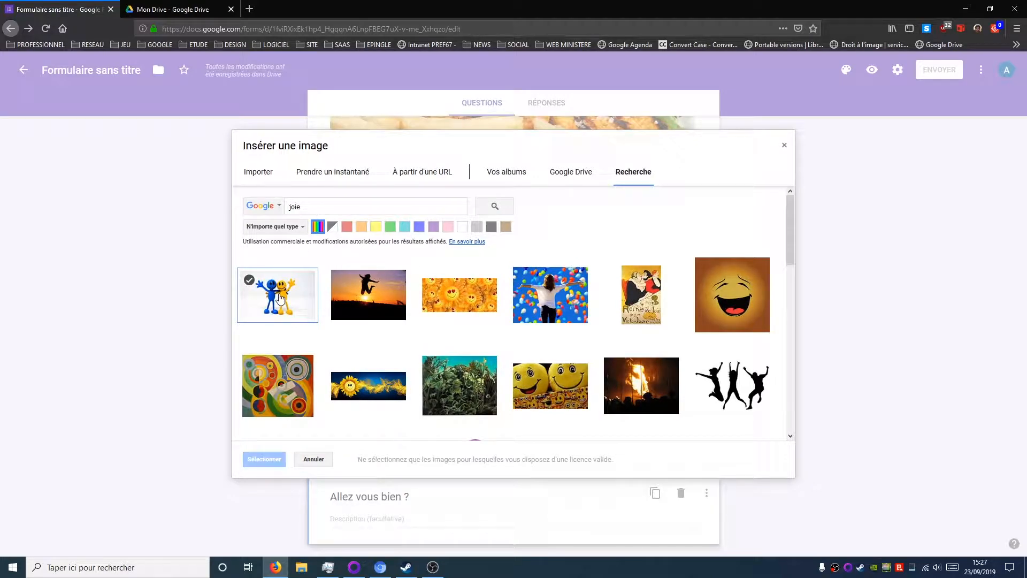
pyautogui.click(256, 464)
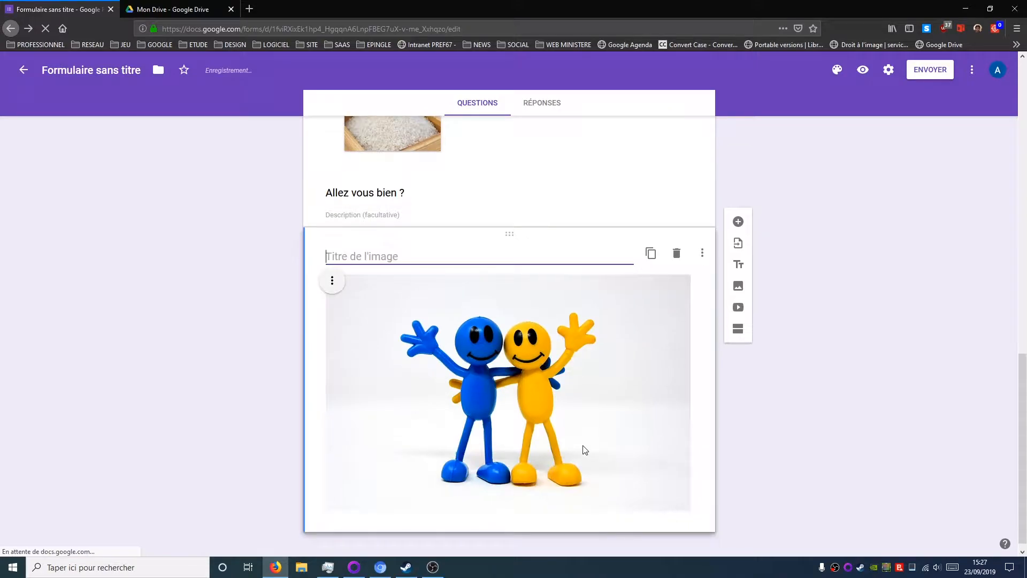
# - Look at the ways to add a video, by YouTube search or by URL, and close the dialog without inserting one
pyautogui.scroll(4, 528, 325)
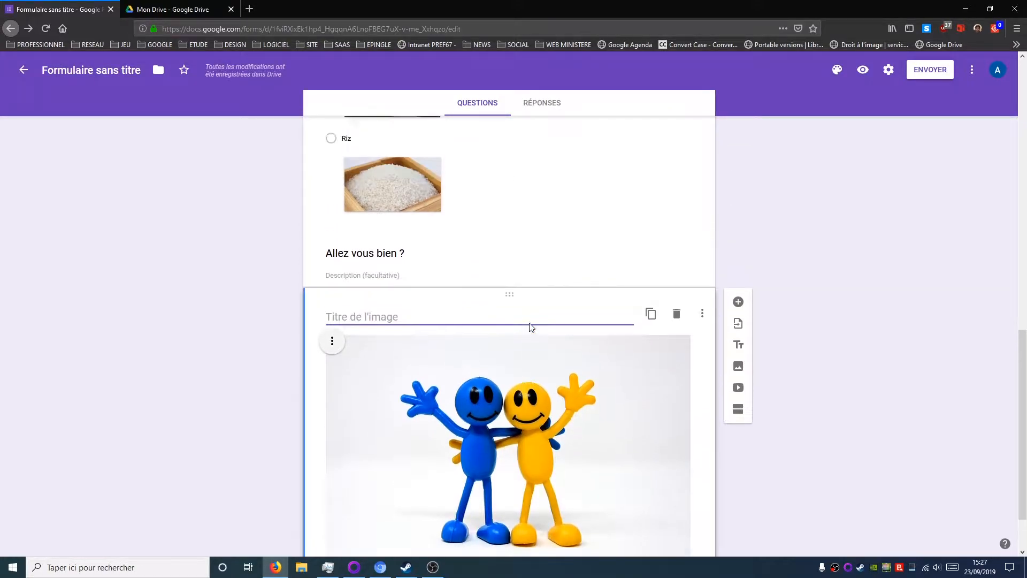
pyautogui.scroll(5, 465, 287)
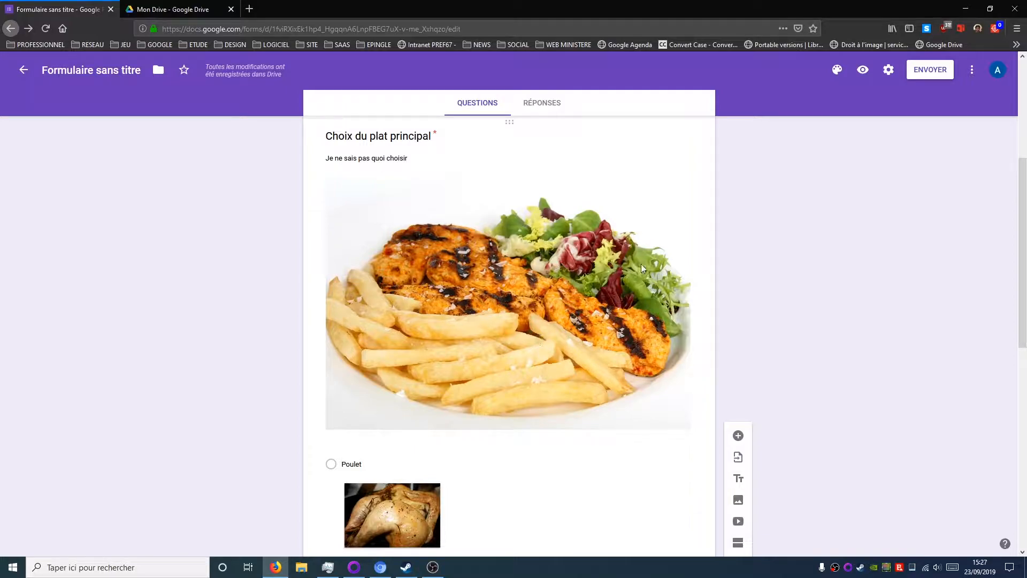
pyautogui.scroll(-9, 548, 316)
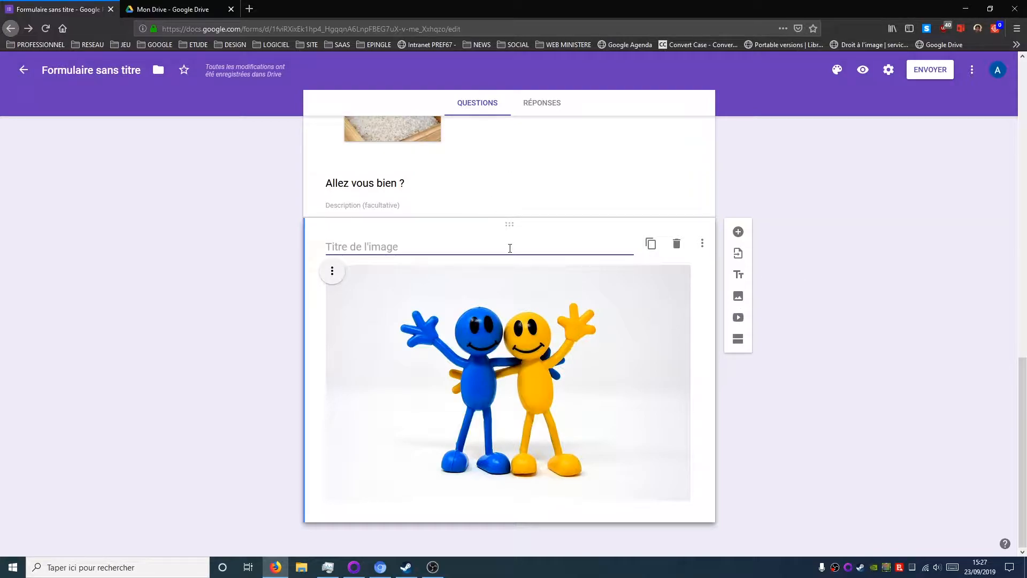
pyautogui.click(738, 319)
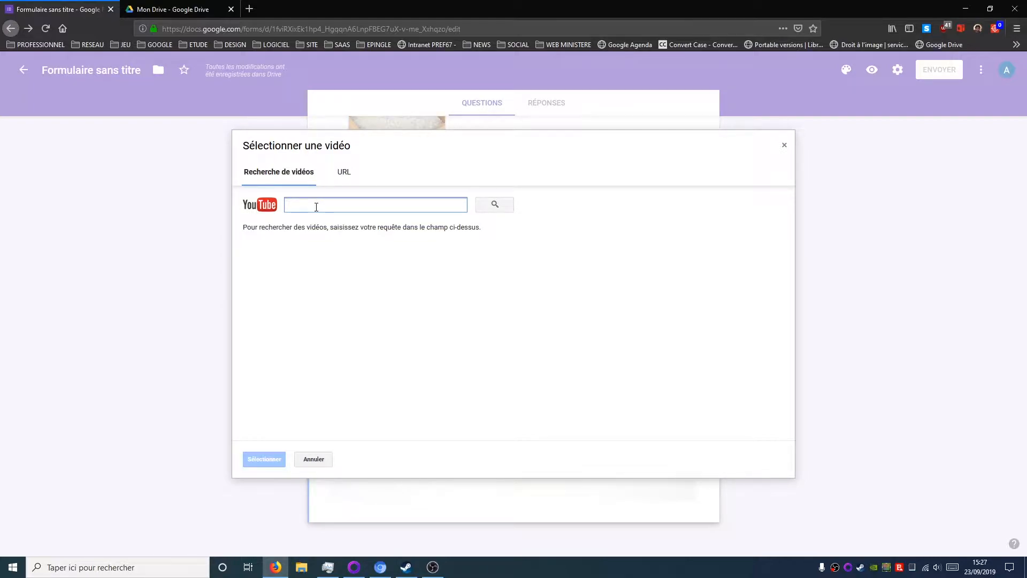
pyautogui.click(343, 172)
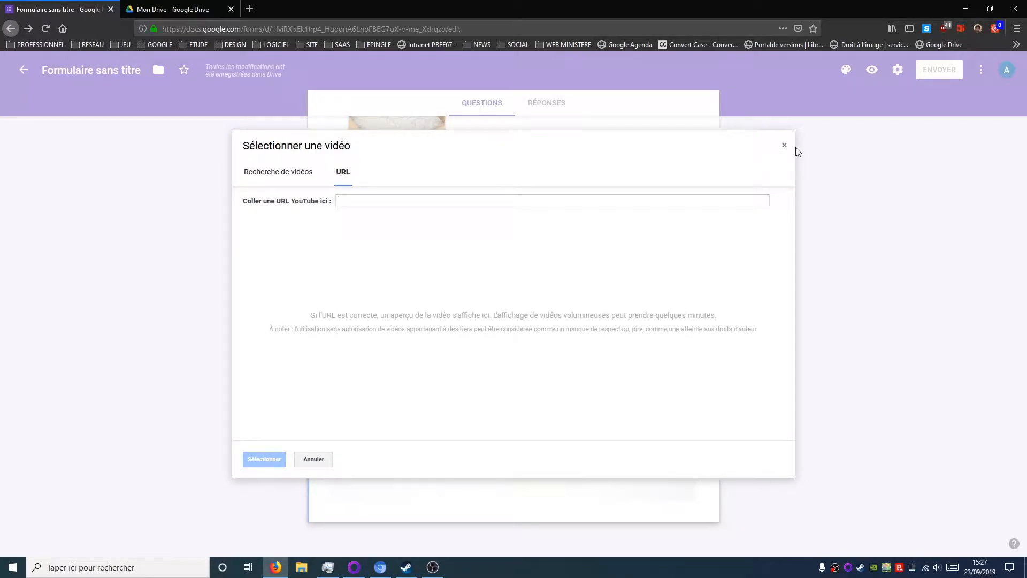
pyautogui.click(785, 146)
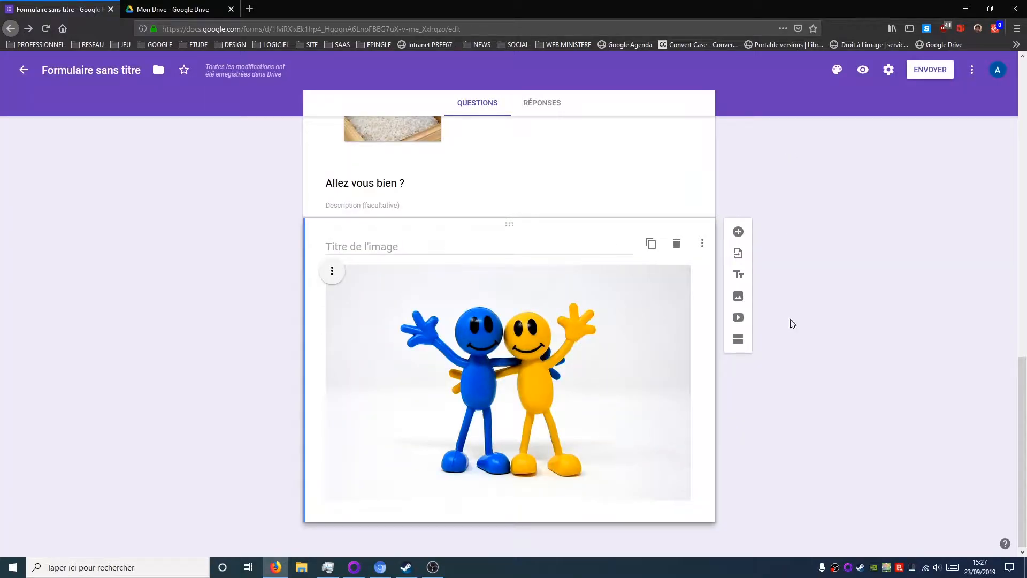
# - Add a new section after the image of the two figures and title it "Date et l'heure"
pyautogui.click(740, 341)
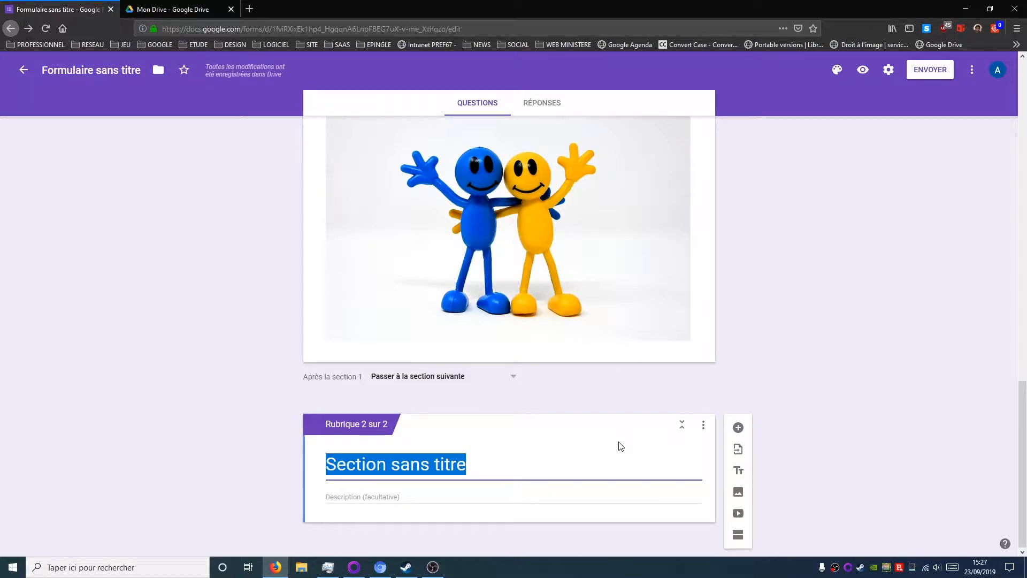
pyautogui.write('Date ety')
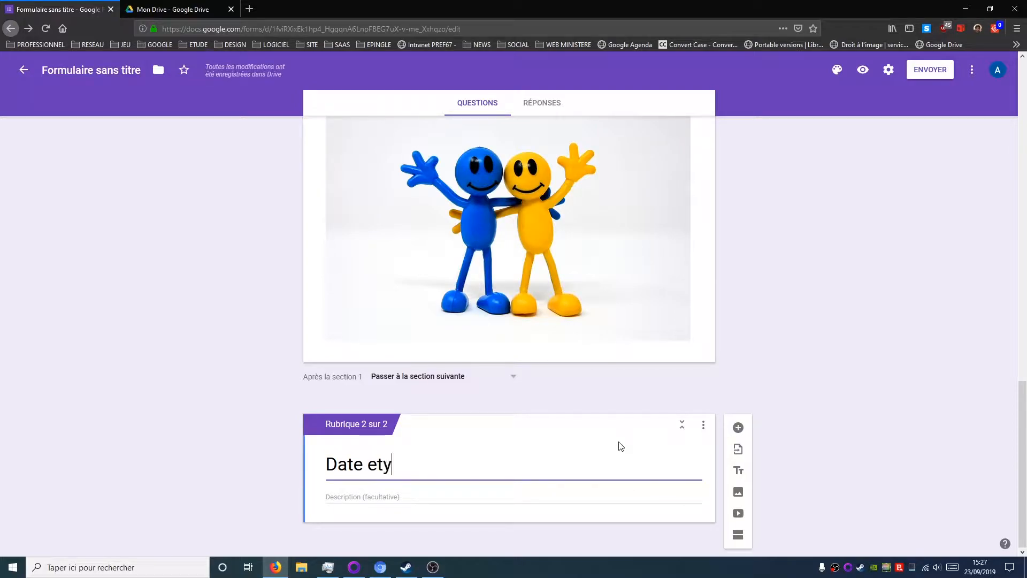
pyautogui.press('BackSpace')
pyautogui.write("l'heure")
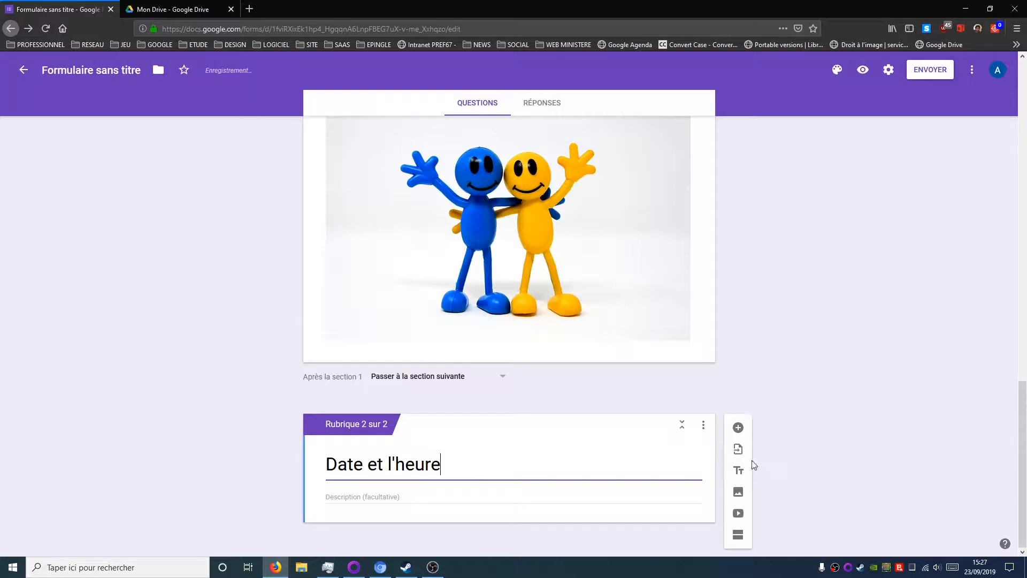
# - Add a question titled "Date" to the "Date et l'heure" section and set its type to Date
pyautogui.click(738, 427)
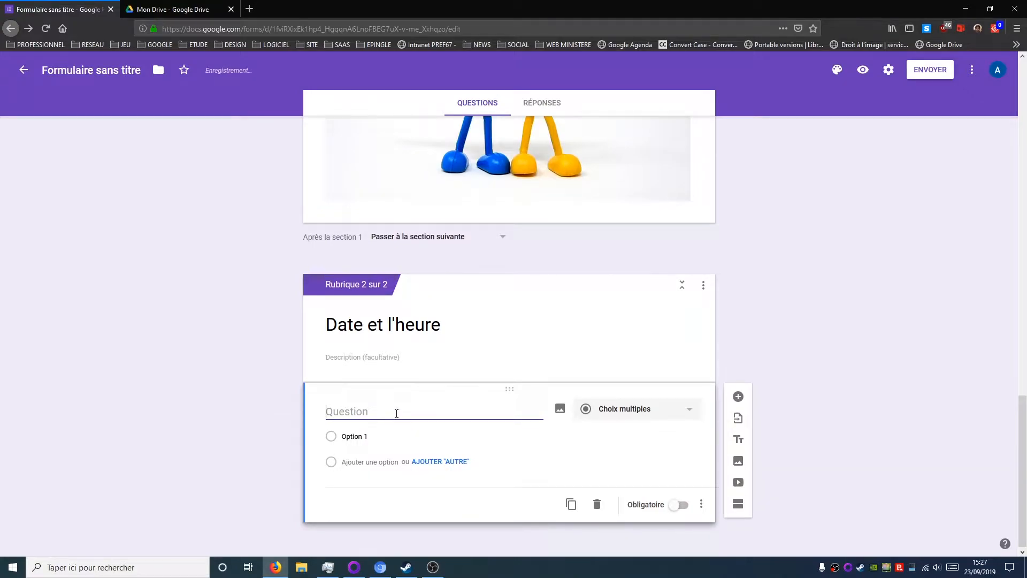
pyautogui.write('Date')
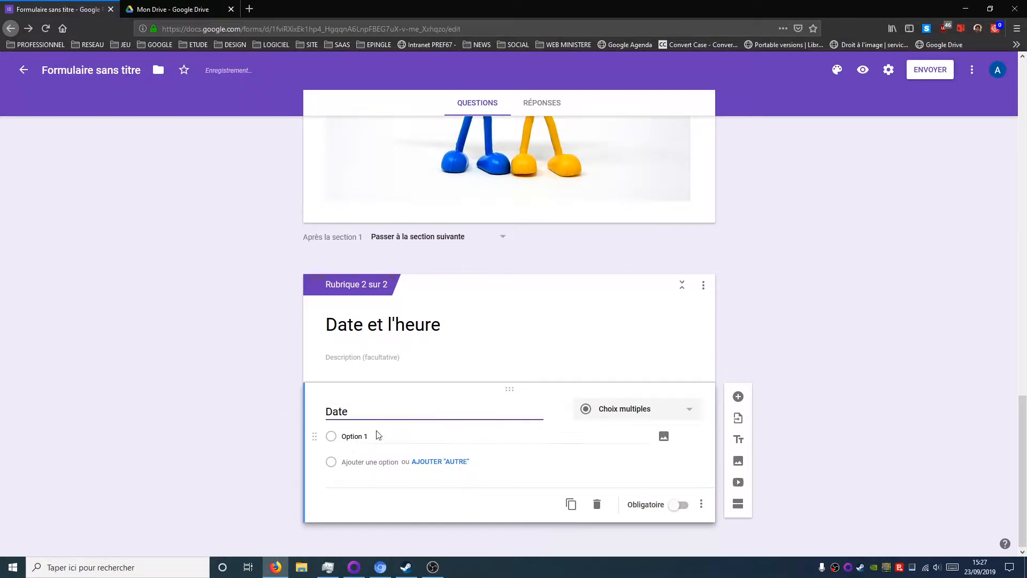
pyautogui.click(614, 417)
pyautogui.click(620, 505)
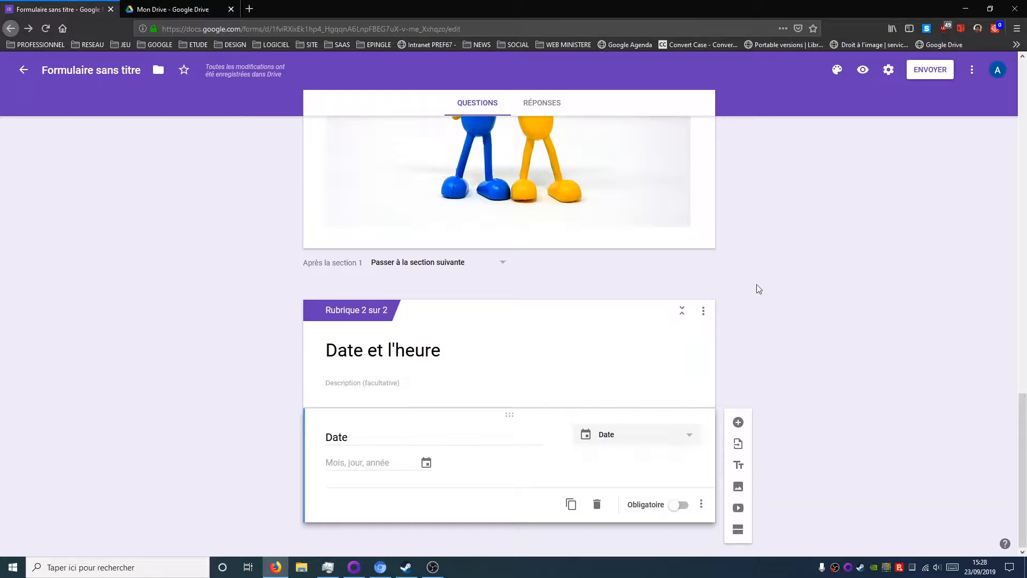
# - Examine the navigation choices offered after section 1, comparing them with the form's sections, without changing the current choice
pyautogui.scroll(6, 757, 286)
pyautogui.scroll(-5, 773, 291)
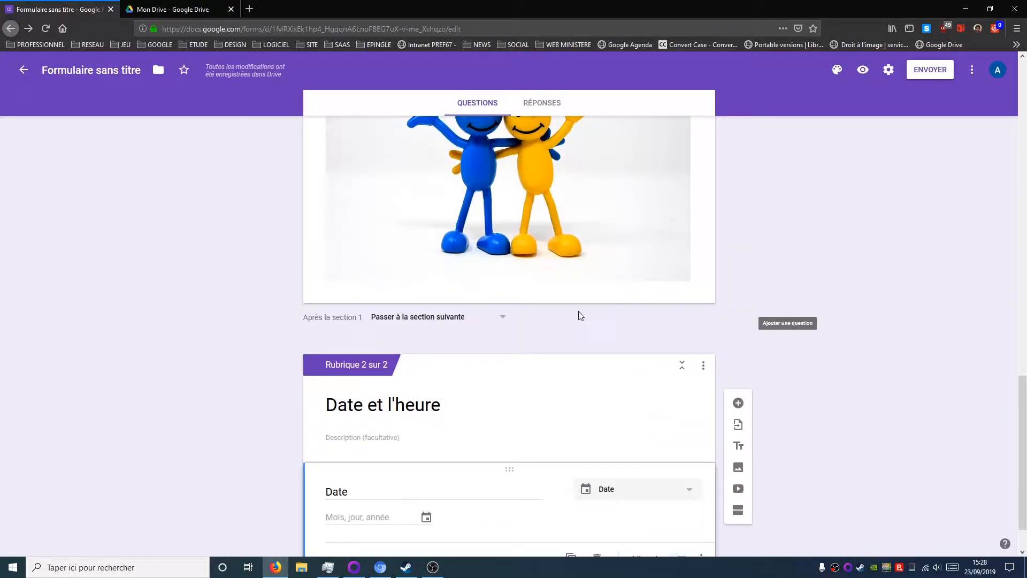
pyautogui.click(433, 319)
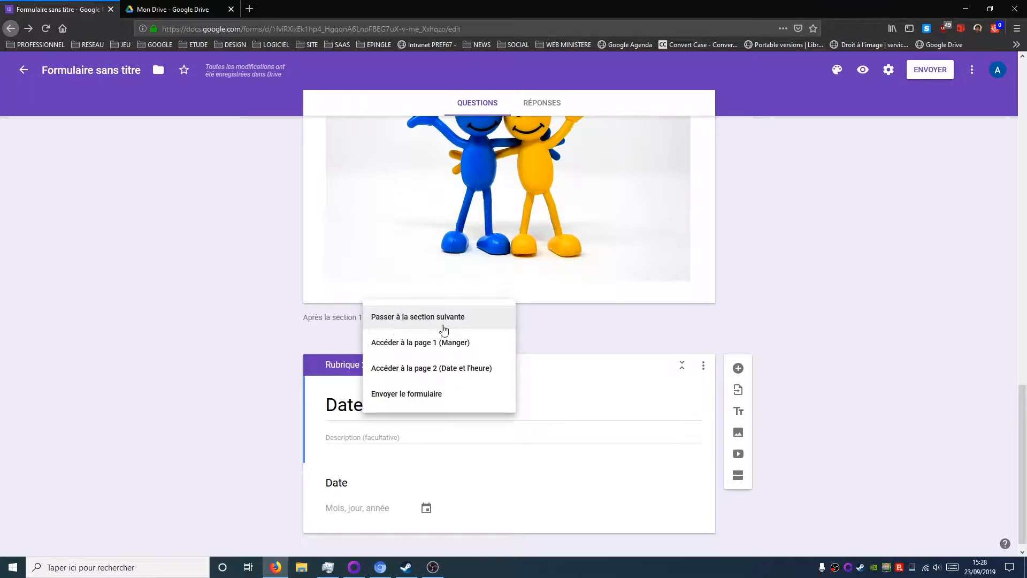
pyautogui.scroll(10, 798, 321)
pyautogui.scroll(6, 562, 190)
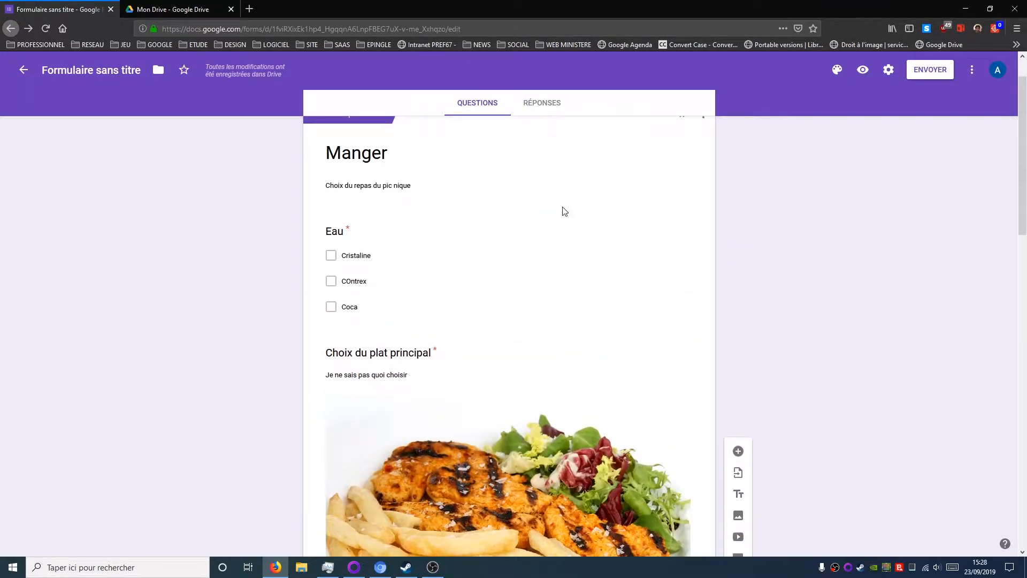
pyautogui.scroll(-15, 672, 218)
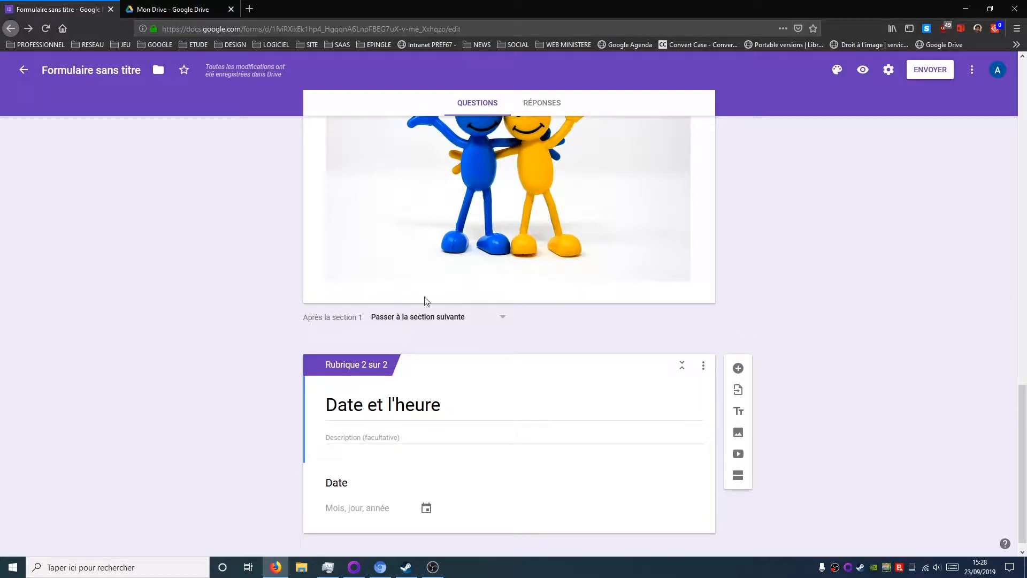
pyautogui.click(421, 320)
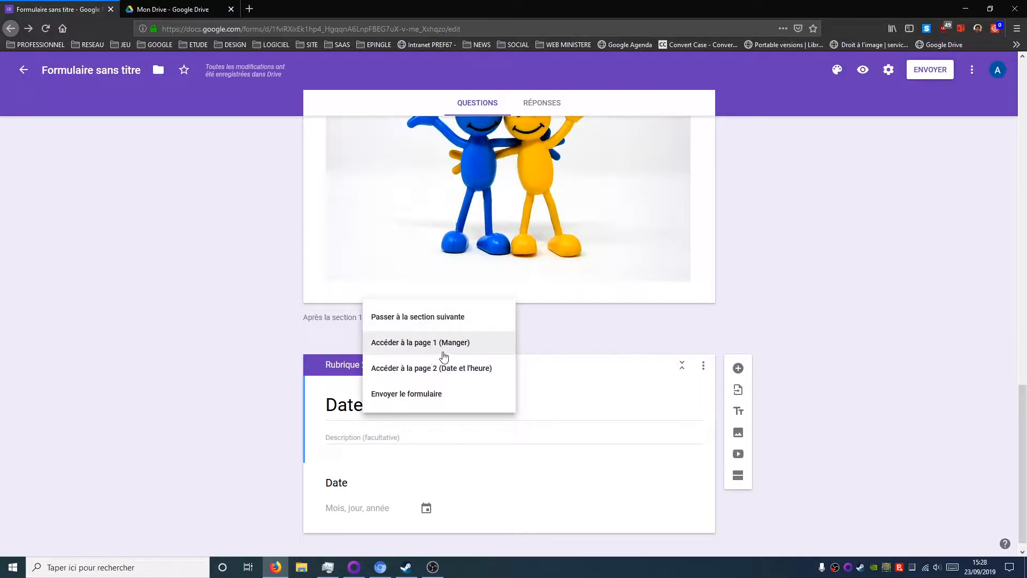
pyautogui.click(332, 323)
pyautogui.click(436, 317)
pyautogui.scroll(7, 825, 329)
pyautogui.scroll(-7, 818, 364)
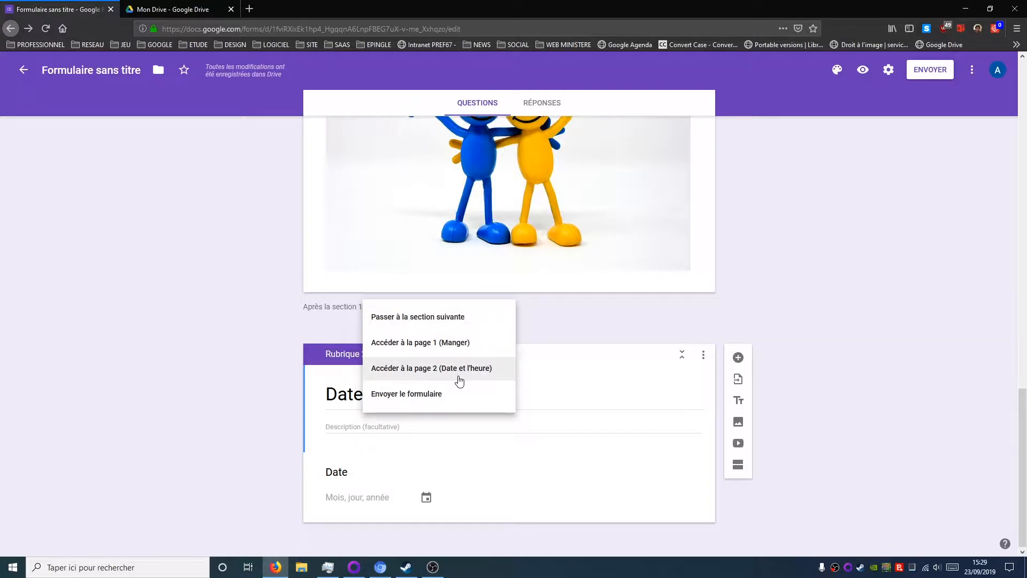
pyautogui.scroll(5, 427, 196)
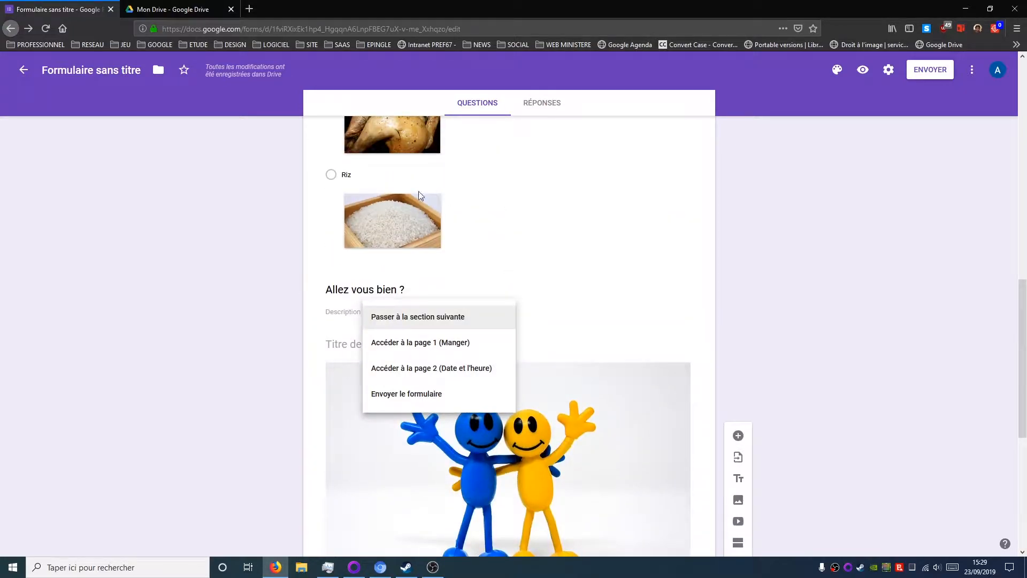
pyautogui.scroll(-5, 586, 314)
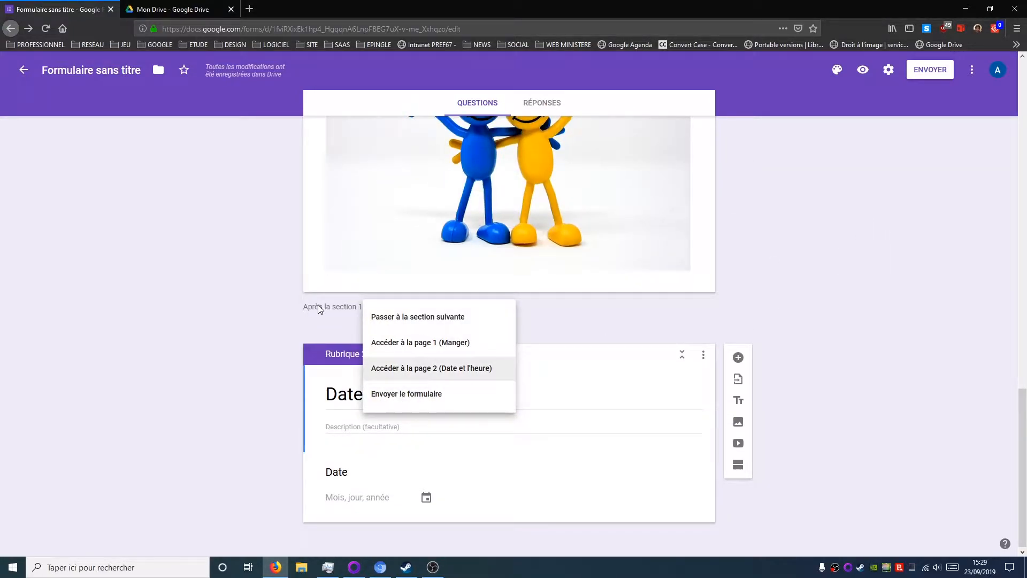
pyautogui.click(342, 307)
# - Review the questions of the "Manger" section, and look at the form's responses page and the available response-management options
pyautogui.scroll(15, 497, 417)
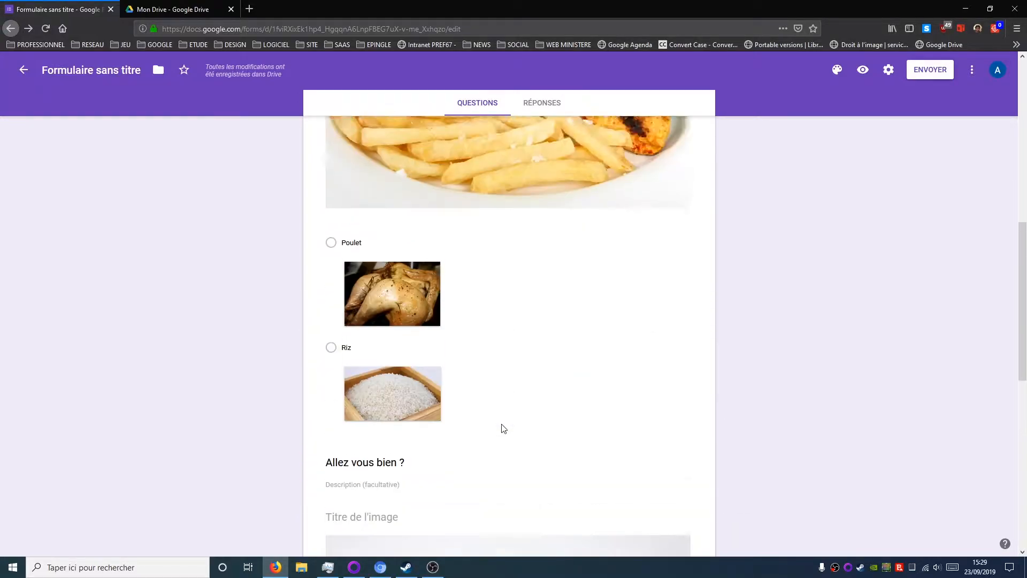
pyautogui.scroll(1, 502, 425)
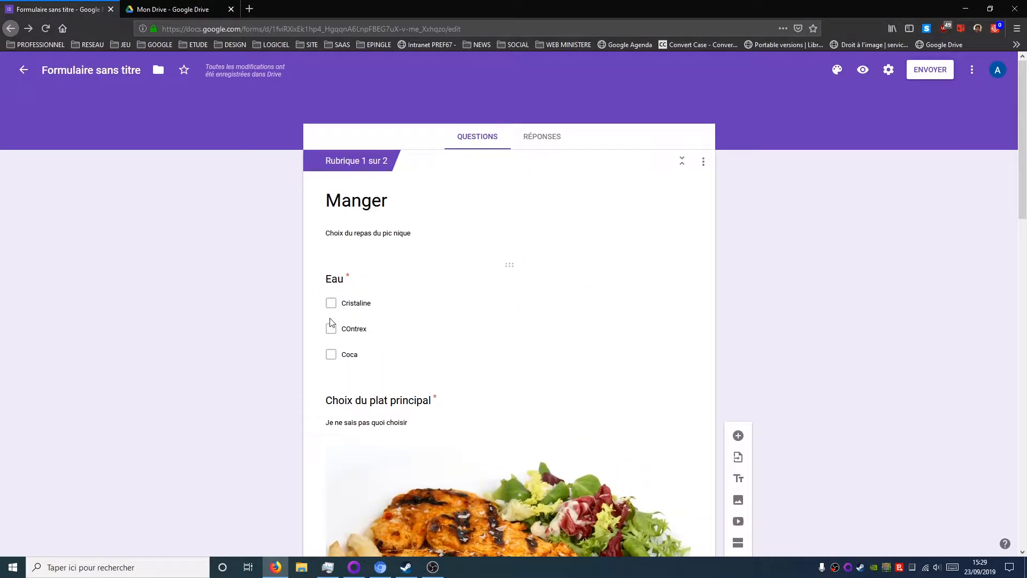
pyautogui.scroll(-11, 331, 321)
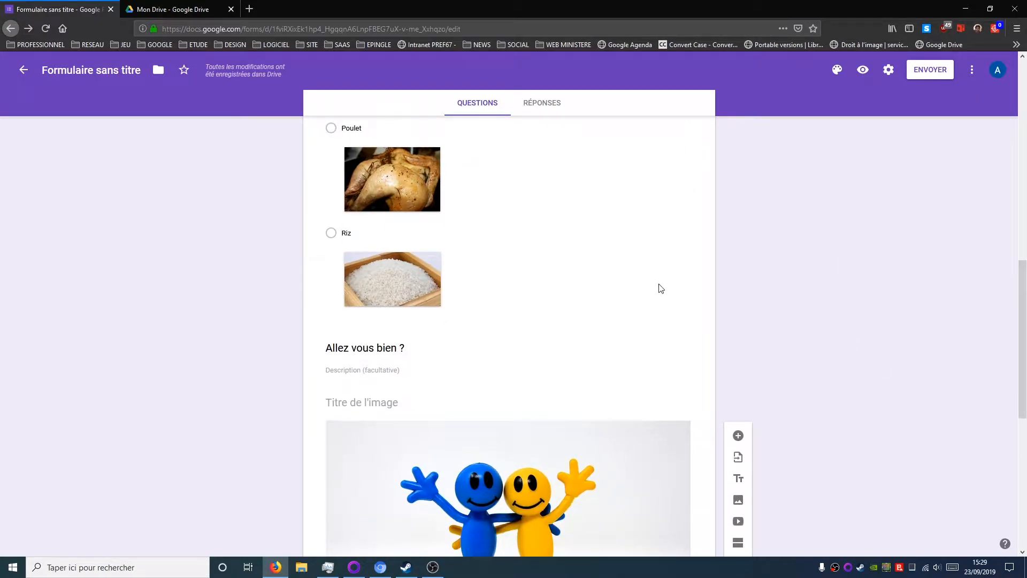
pyautogui.scroll(-5, 695, 315)
pyautogui.scroll(12, 746, 403)
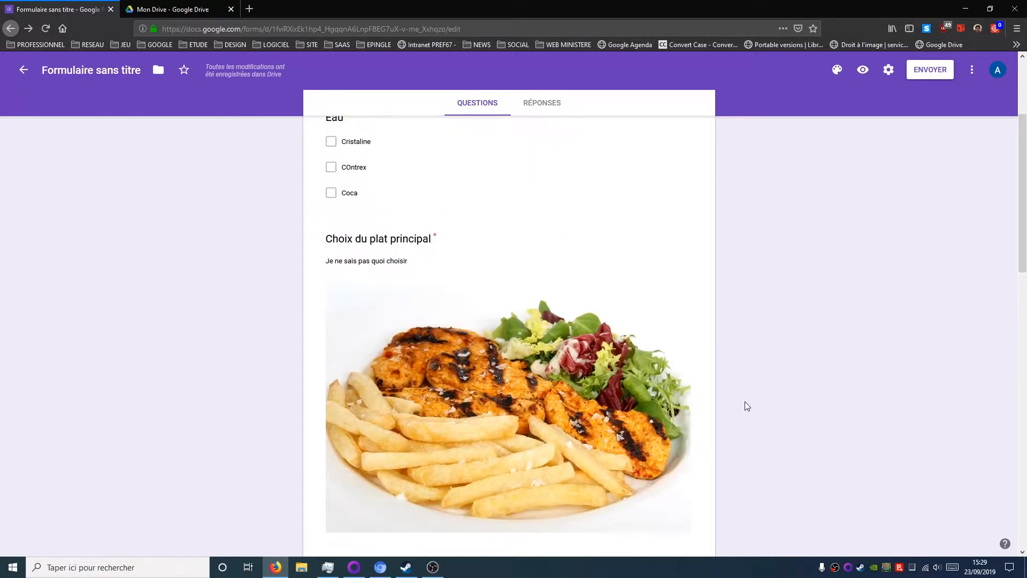
pyautogui.scroll(4, 747, 405)
pyautogui.click(539, 138)
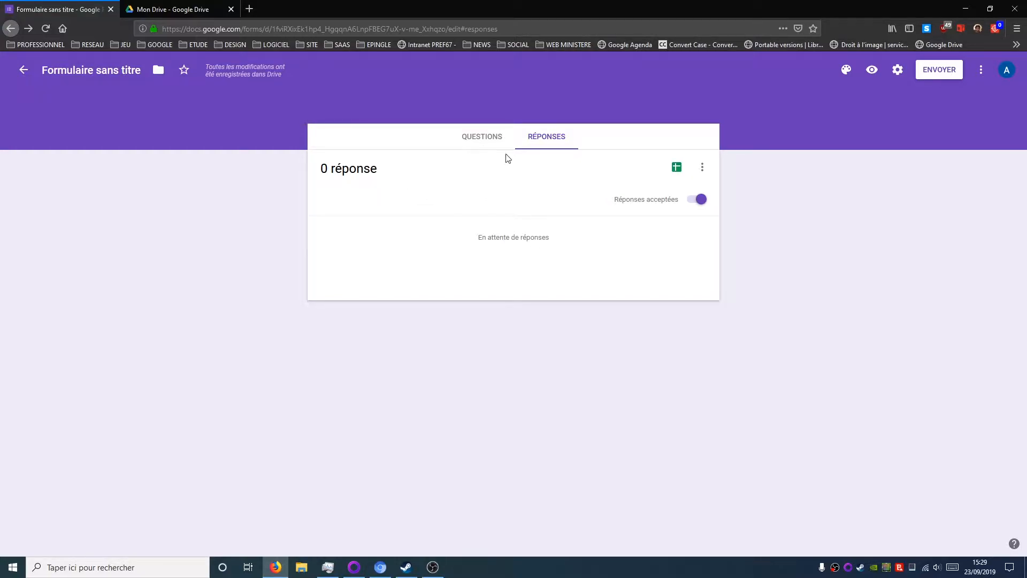
pyautogui.click(701, 169)
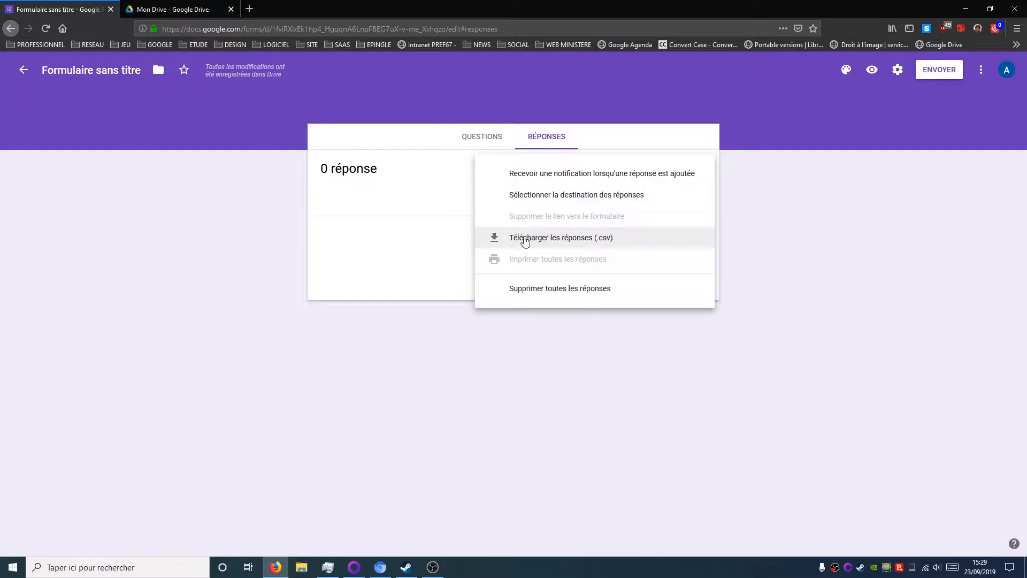
pyautogui.click(428, 199)
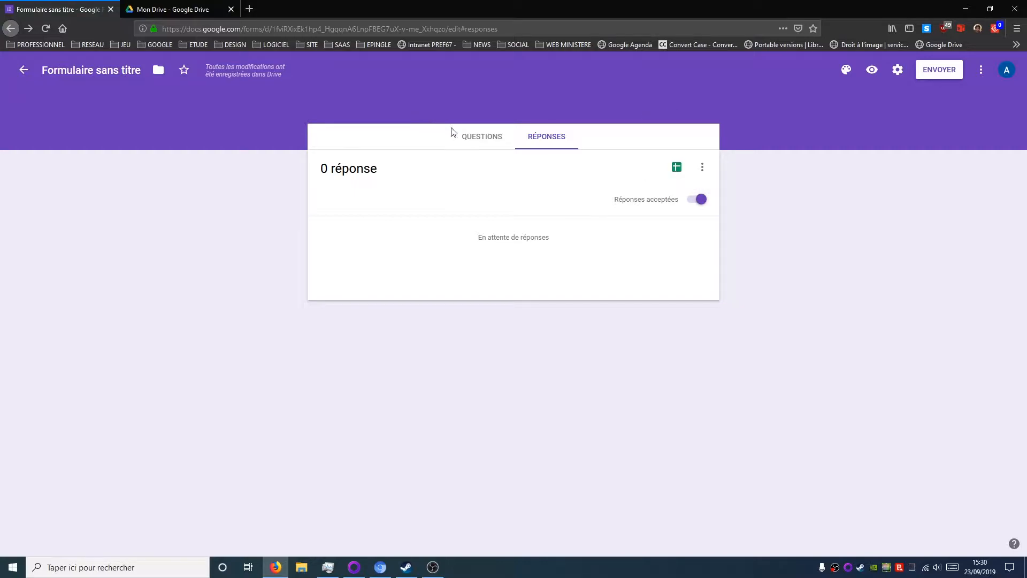
# - Return to the questions and rename the form document as "Formulaire manger"
pyautogui.click(479, 142)
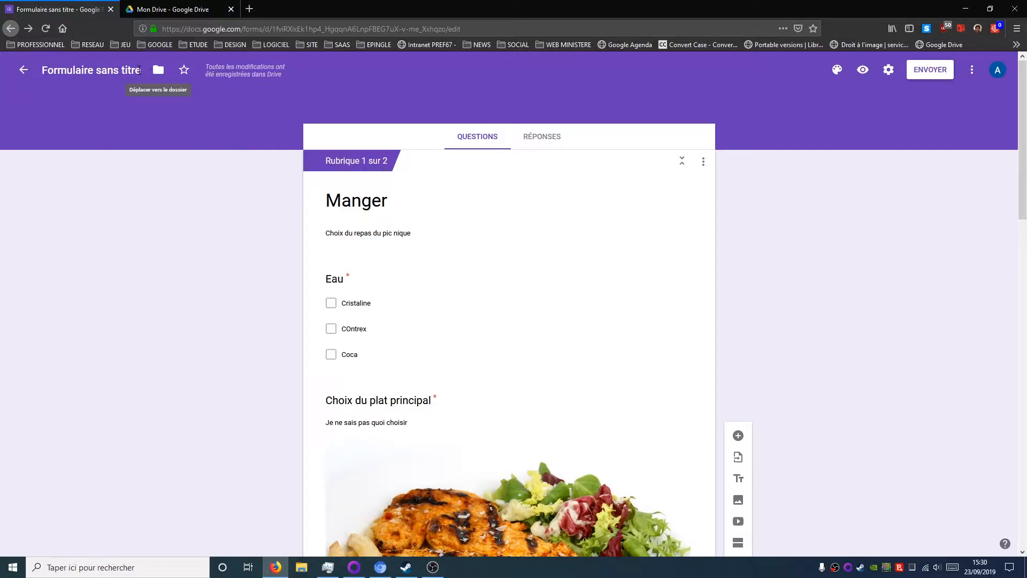
pyautogui.click(47, 69)
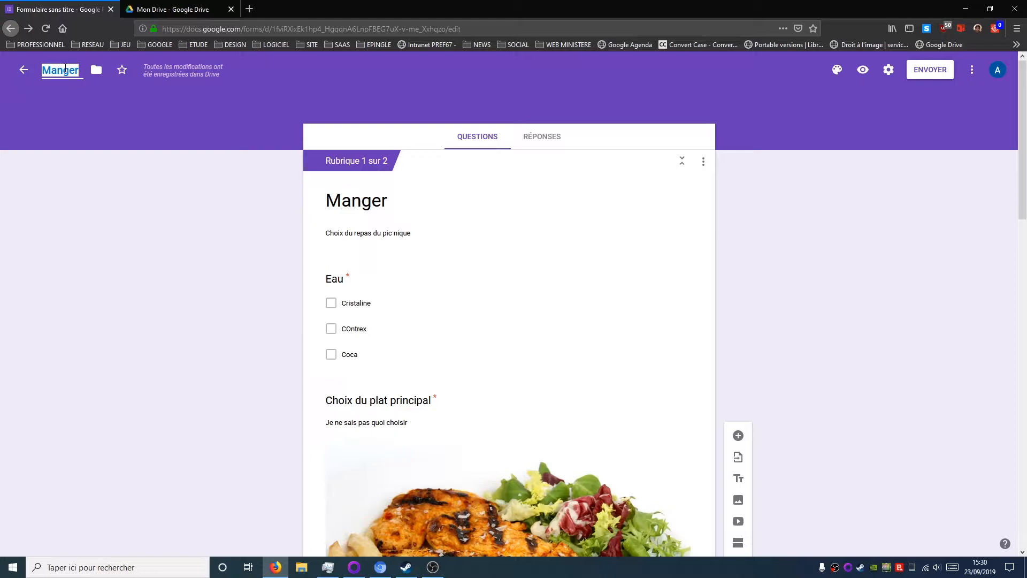
pyautogui.write('Forma')
pyautogui.write('laire')
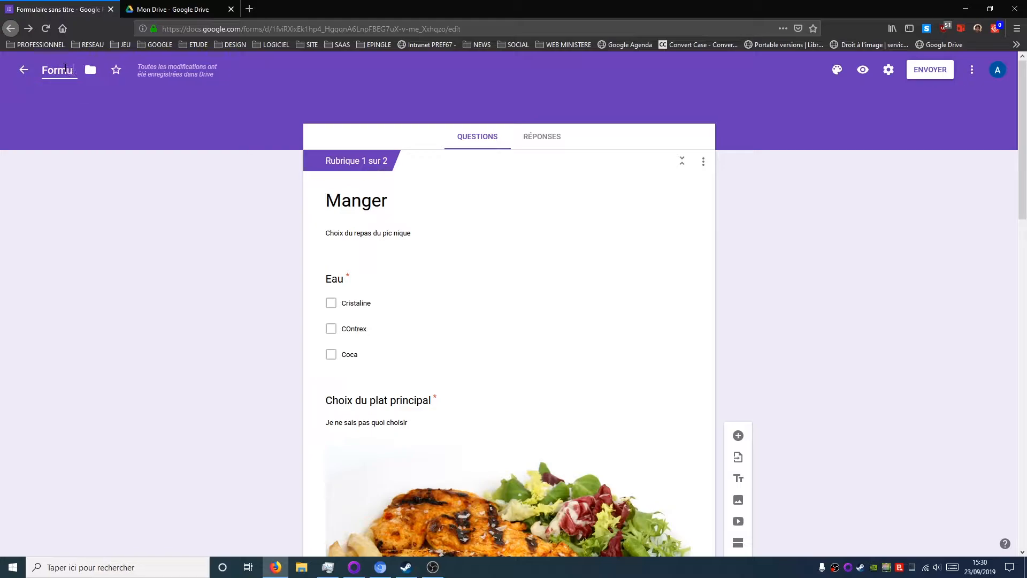
pyautogui.write(' manf)ger')
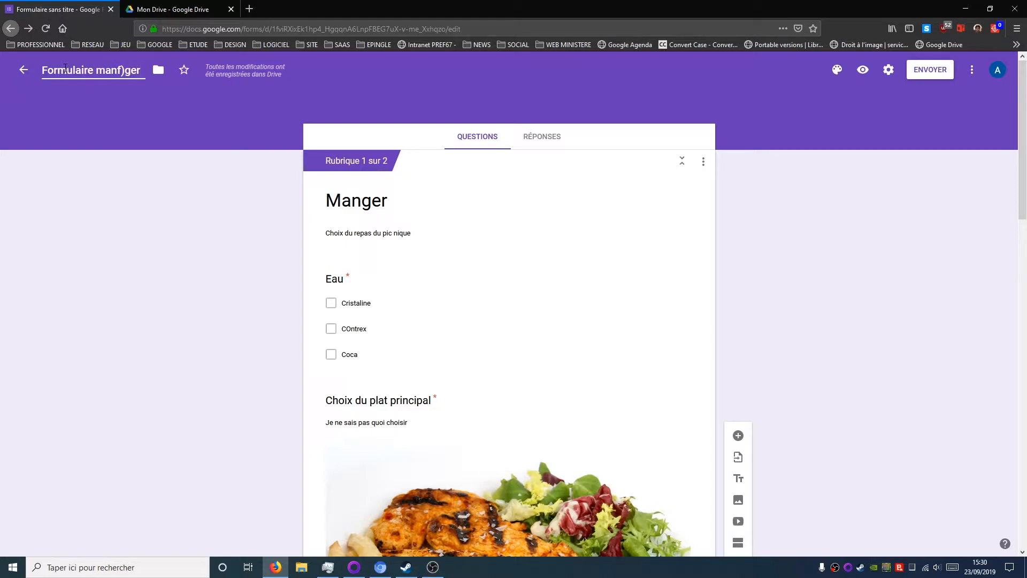
pyautogui.press('BackSpace')
pyautogui.press('BackSpace')
pyautogui.press('BackSpace')
pyautogui.press('BackSpace')
pyautogui.press('BackSpace')
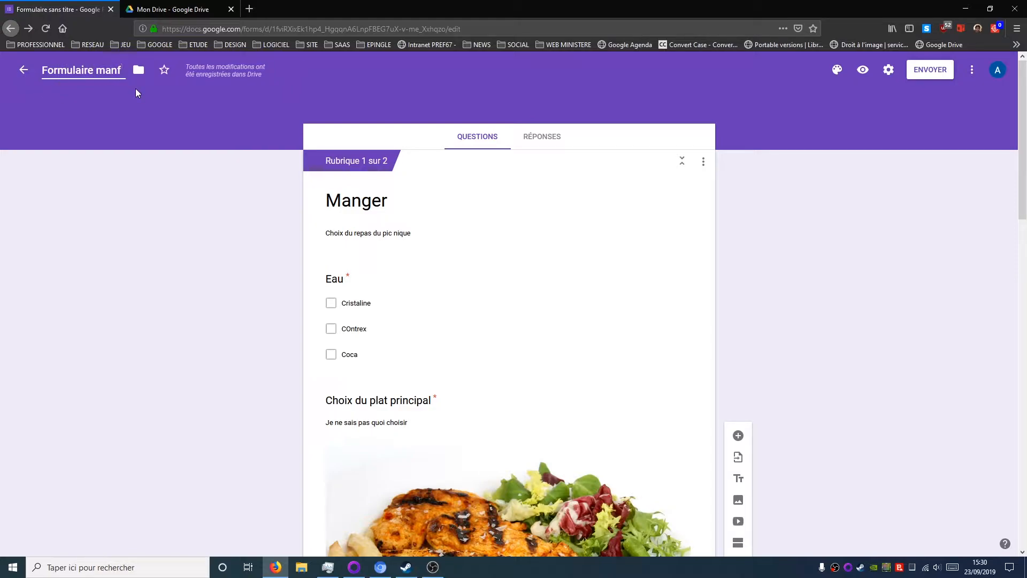
pyautogui.write('ger')
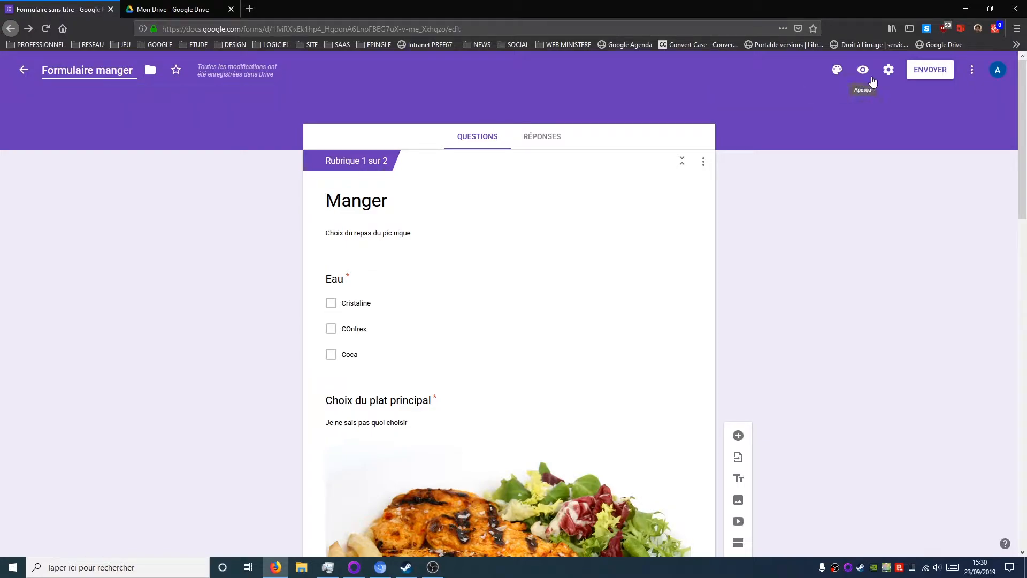
# - Try a blue theme colour and set the form's header to the dark blue light-streak picture from the "Travail et école" collection
pyautogui.click(837, 71)
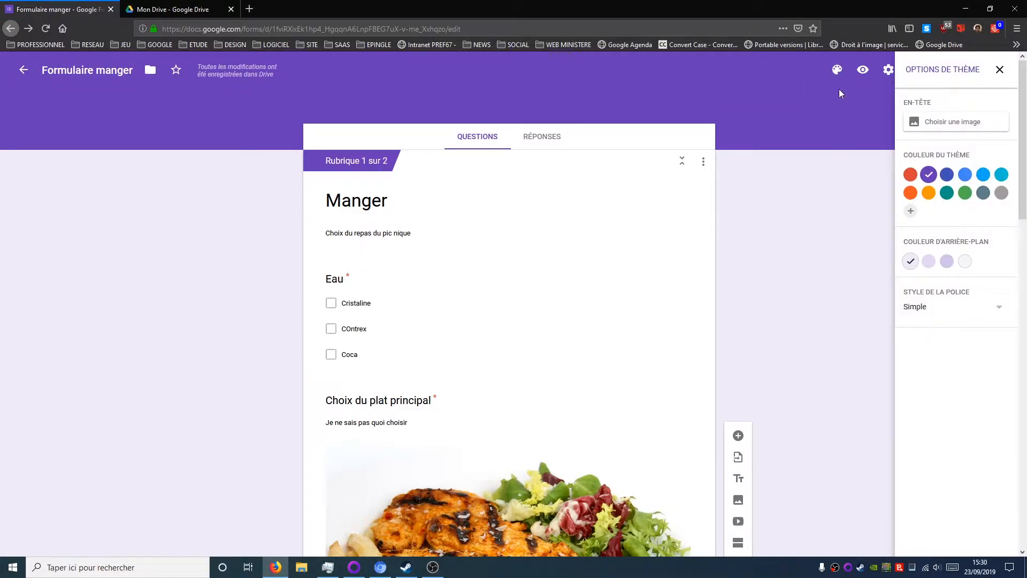
pyautogui.click(966, 176)
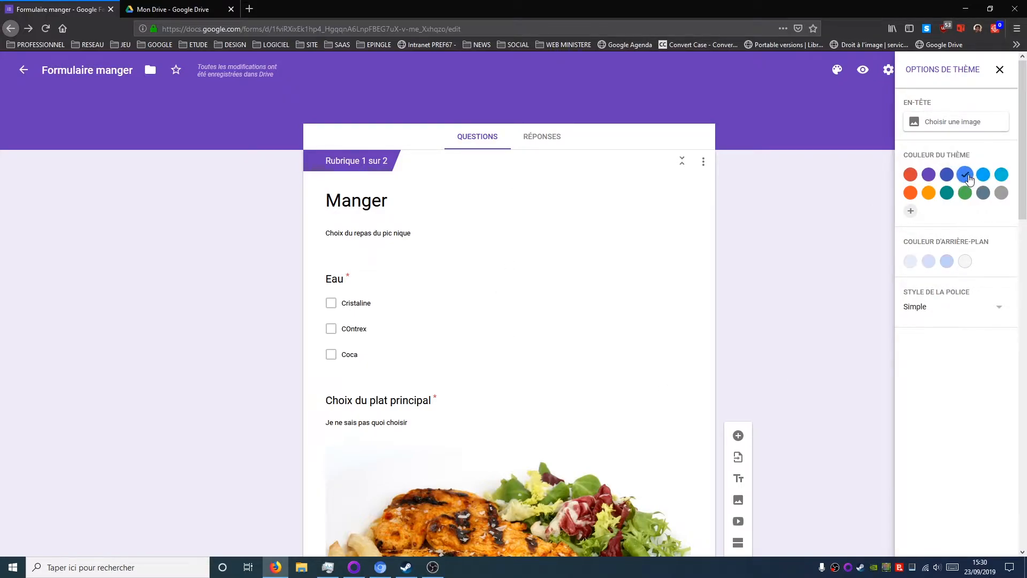
pyautogui.click(936, 122)
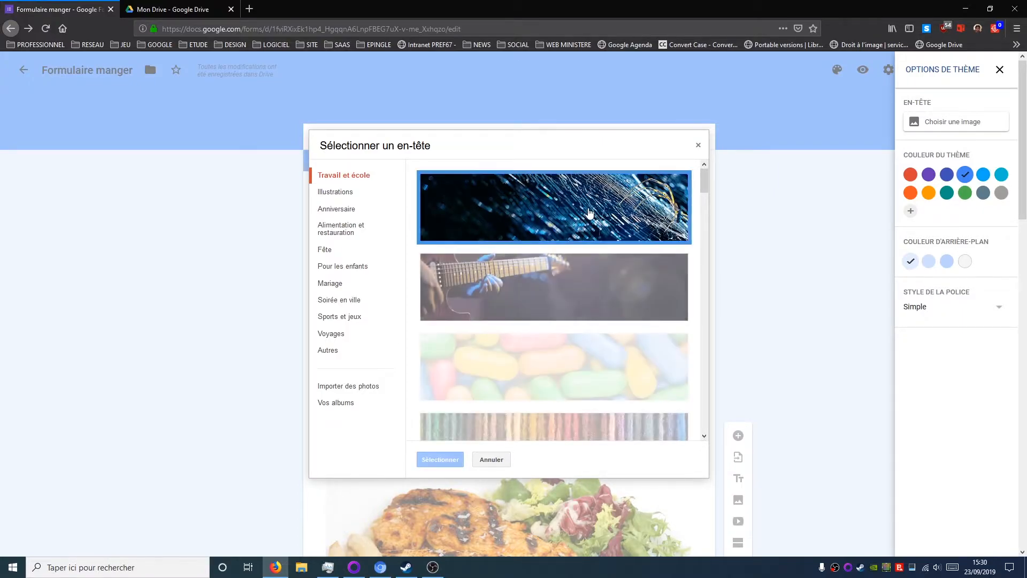
pyautogui.click(589, 213)
pyautogui.click(448, 459)
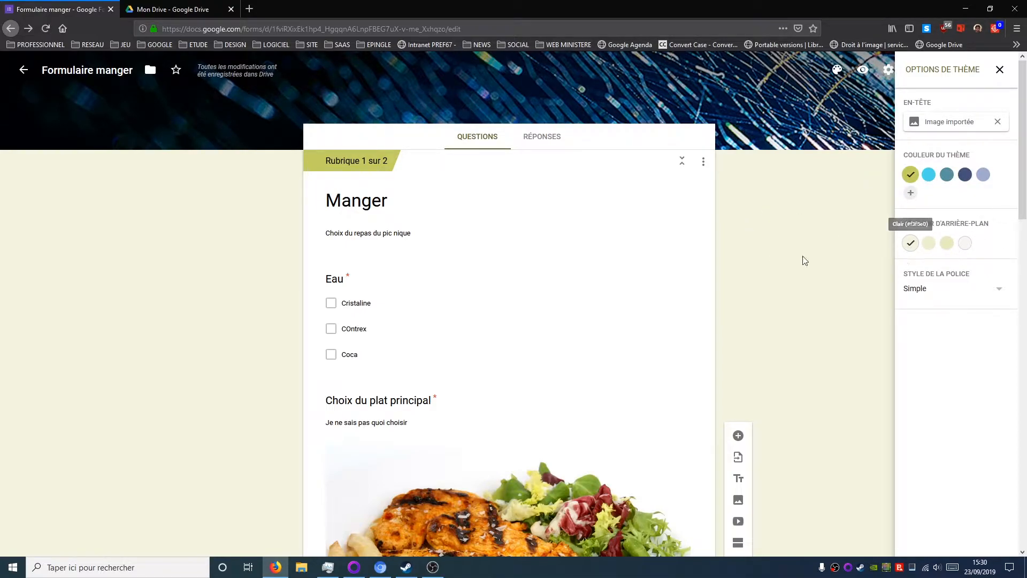
pyautogui.click(944, 295)
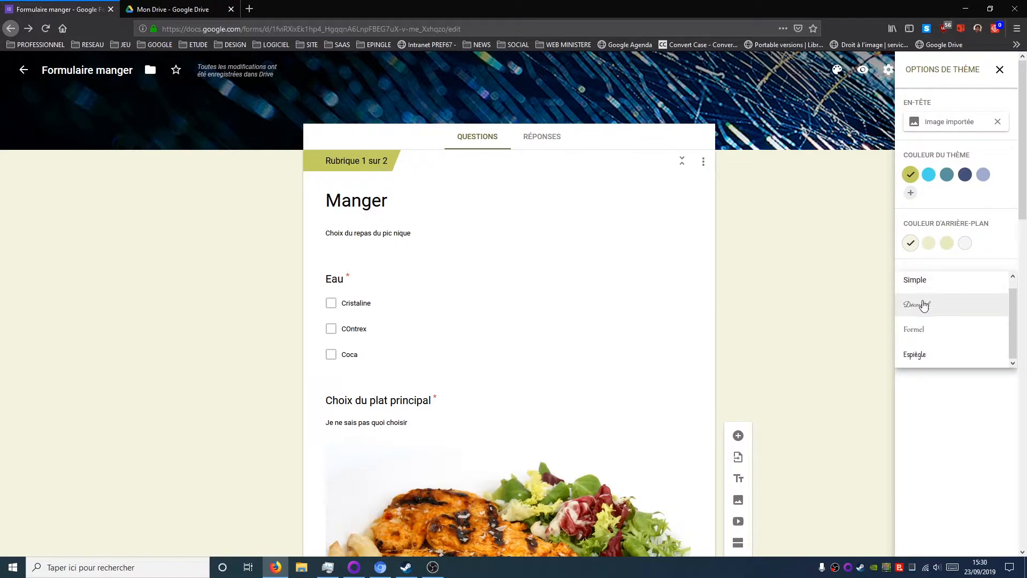
pyautogui.click(1001, 70)
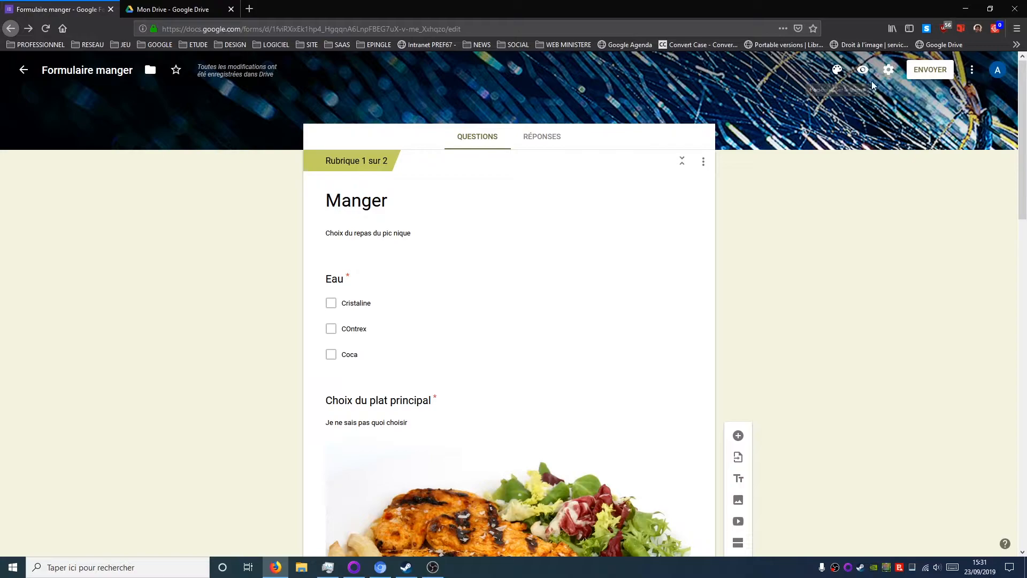
# - Review the form's general, presentation and quiz settings, trying the limit of one response per person, and leave them without saving
pyautogui.click(886, 70)
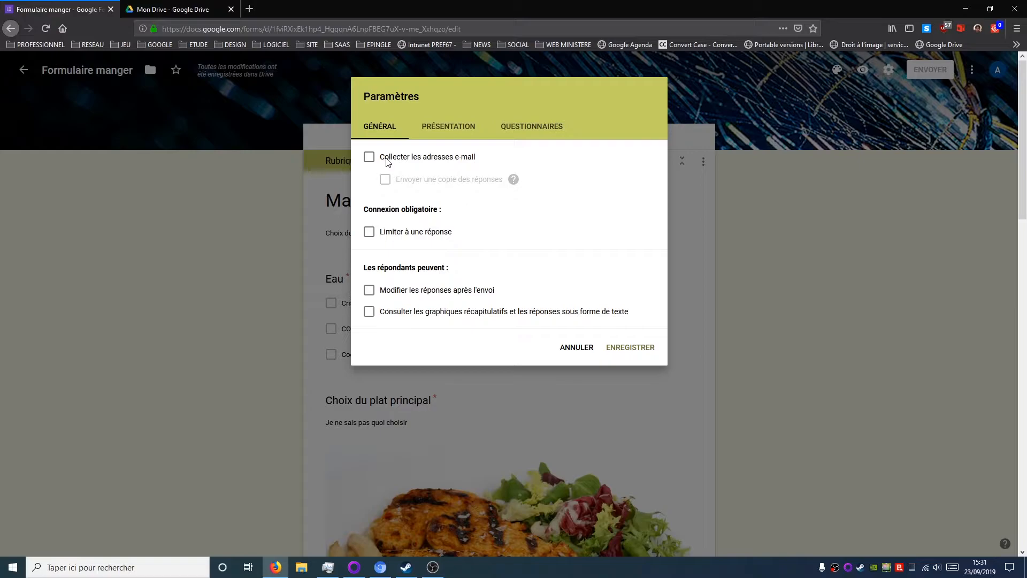
pyautogui.click(402, 234)
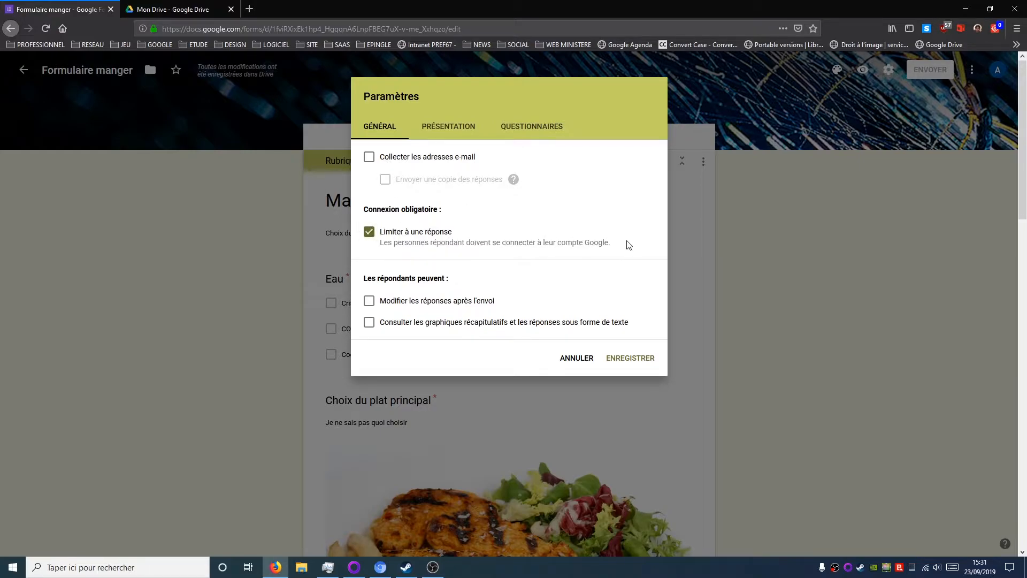
pyautogui.click(421, 234)
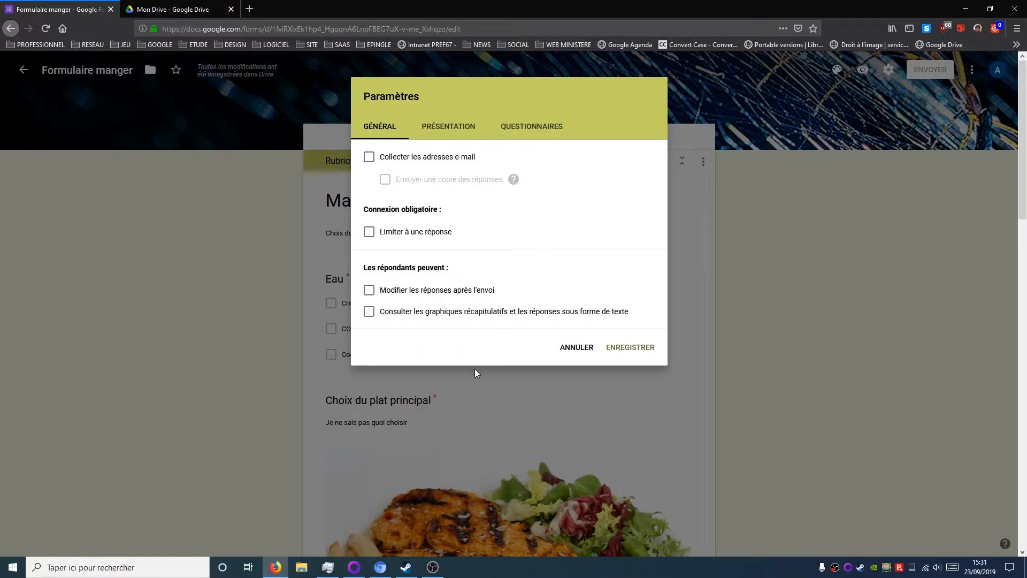
pyautogui.click(464, 138)
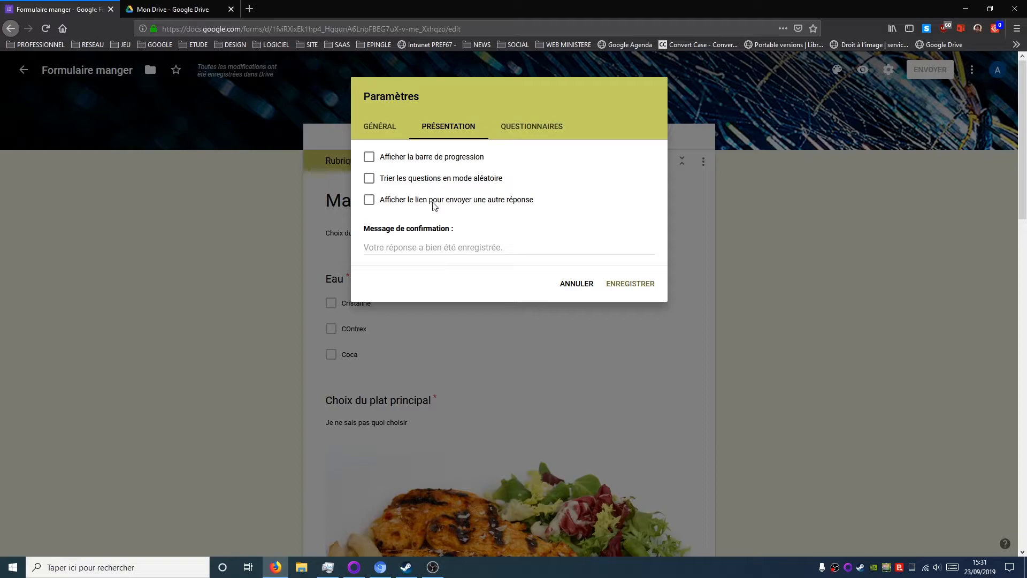
pyautogui.click(424, 247)
pyautogui.click(516, 135)
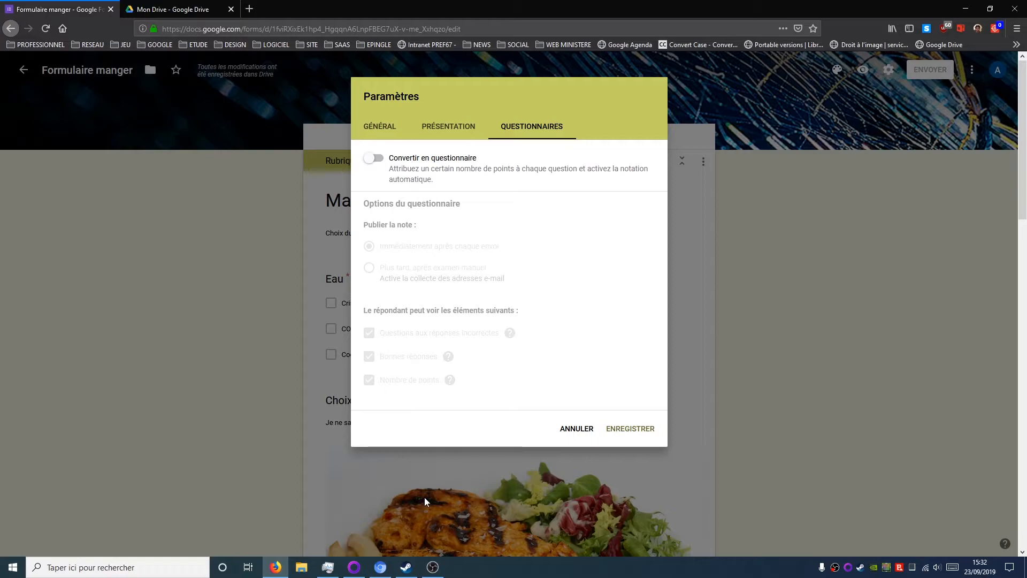
pyautogui.click(565, 431)
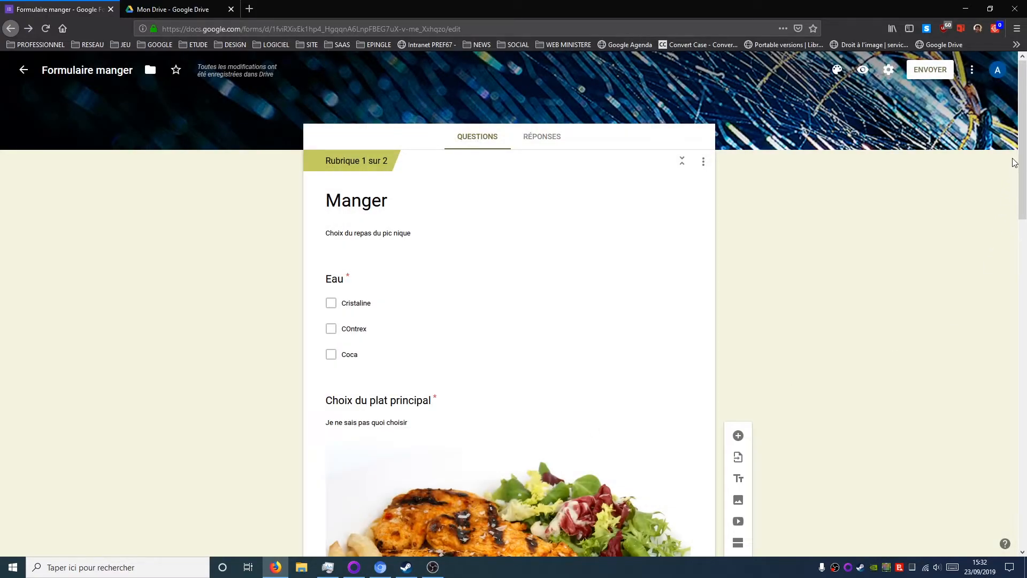
# - Open the form's preview, tick and untick Cristaline and COntrex under "Eau", and try to continue without answering the required questions
pyautogui.click(861, 71)
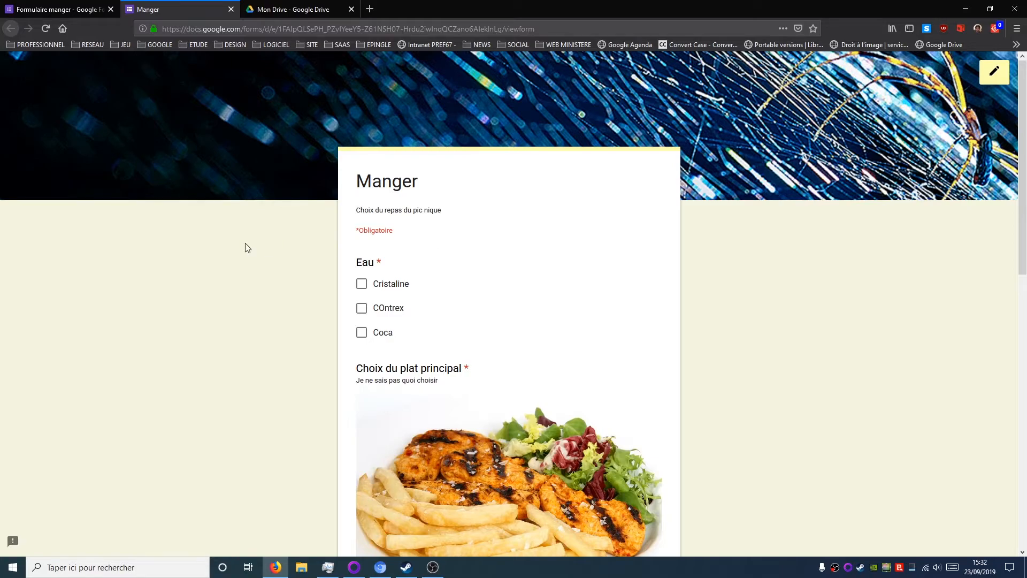
pyautogui.click(362, 284)
pyautogui.click(362, 309)
pyautogui.click(362, 284)
pyautogui.click(362, 309)
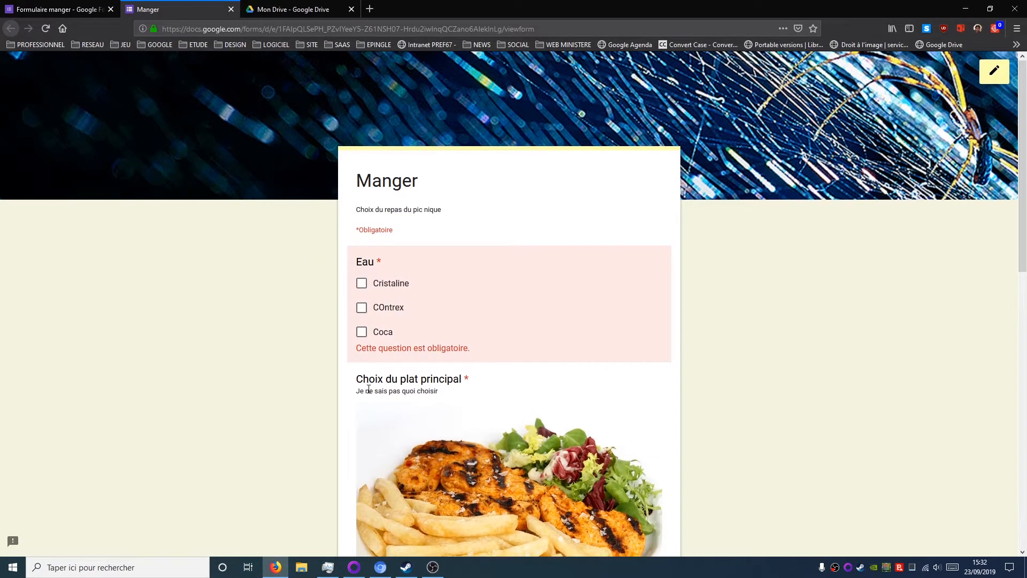
pyautogui.scroll(-10, 367, 387)
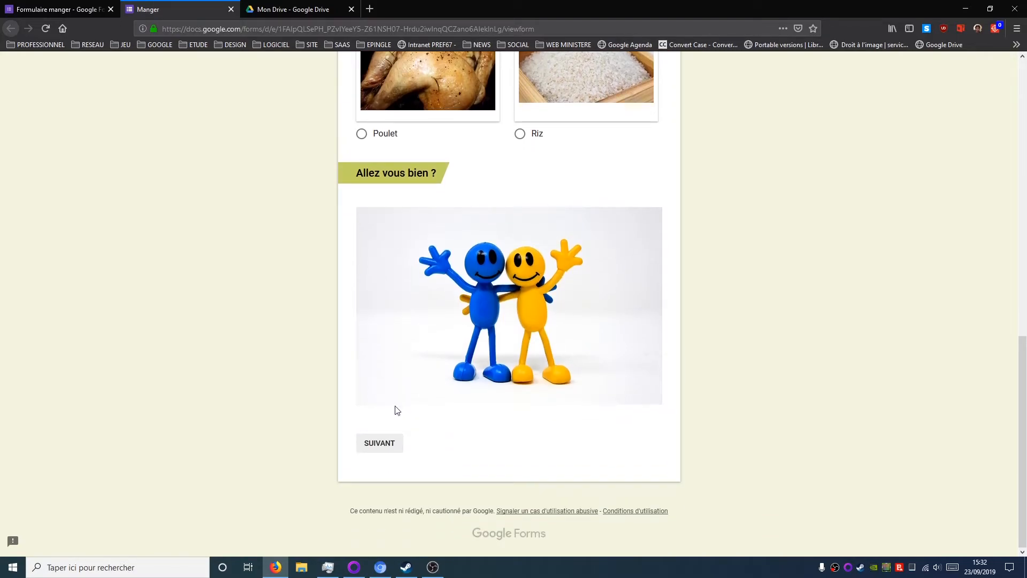
pyautogui.click(378, 444)
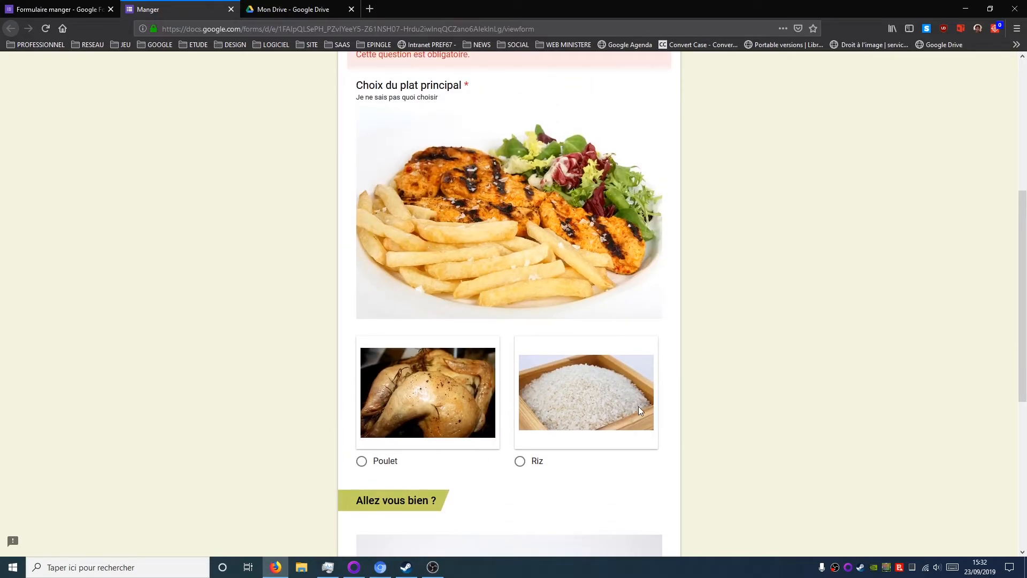
# - Compare the layout of the "Choix du plat principal" question in the form editor with its preview
pyautogui.click(65, 9)
pyautogui.scroll(-10, 483, 321)
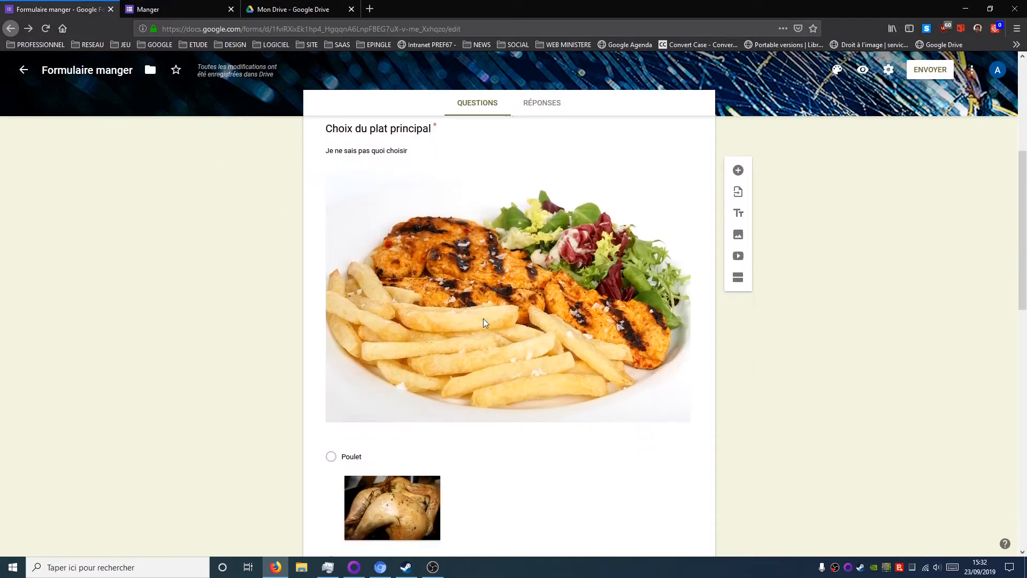
pyautogui.scroll(3, 483, 328)
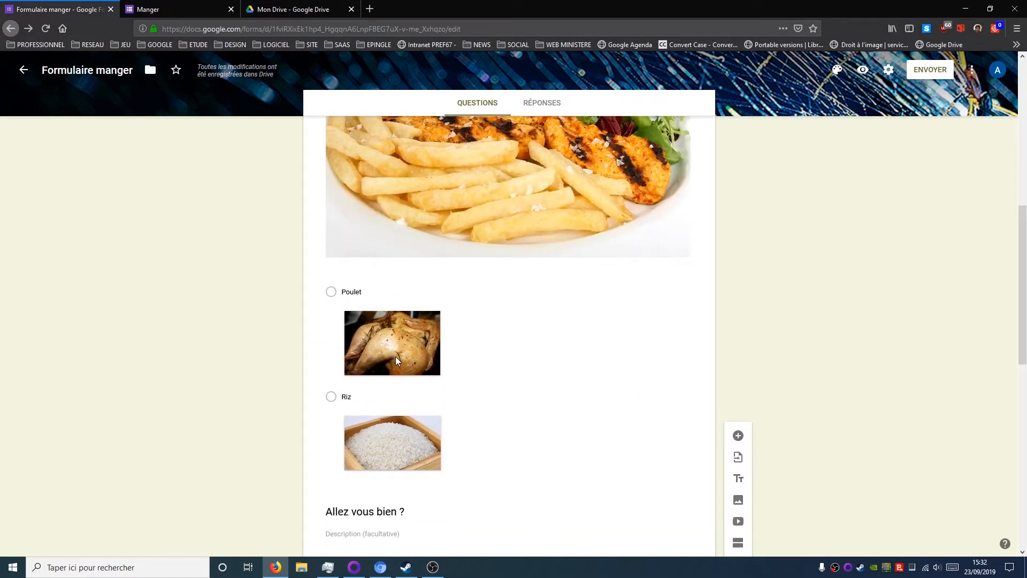
pyautogui.click(160, 9)
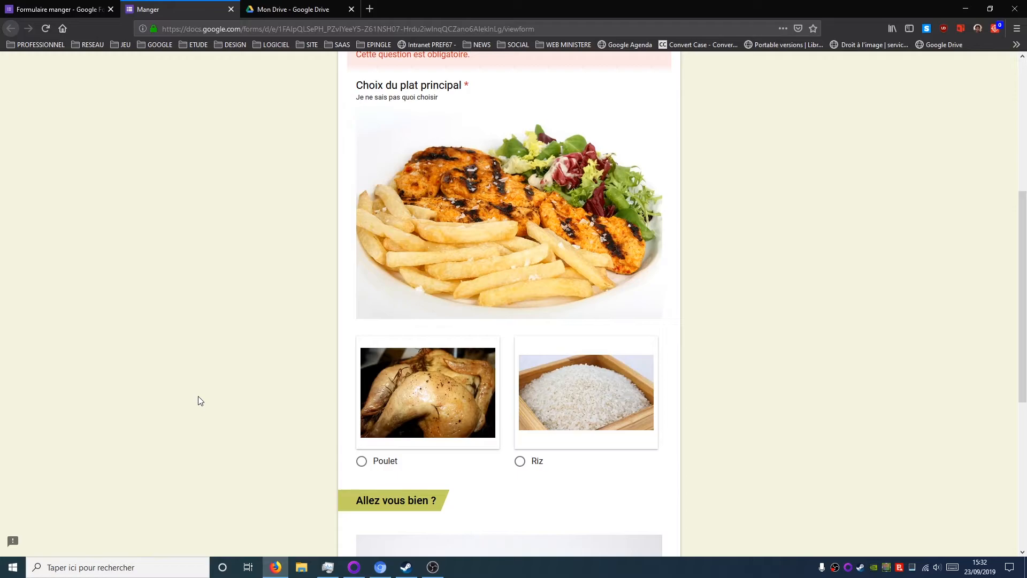
# - Answer the previewed form's "Eau" question by ticking Coca, COntrex and Cristaline
pyautogui.scroll(6, 514, 457)
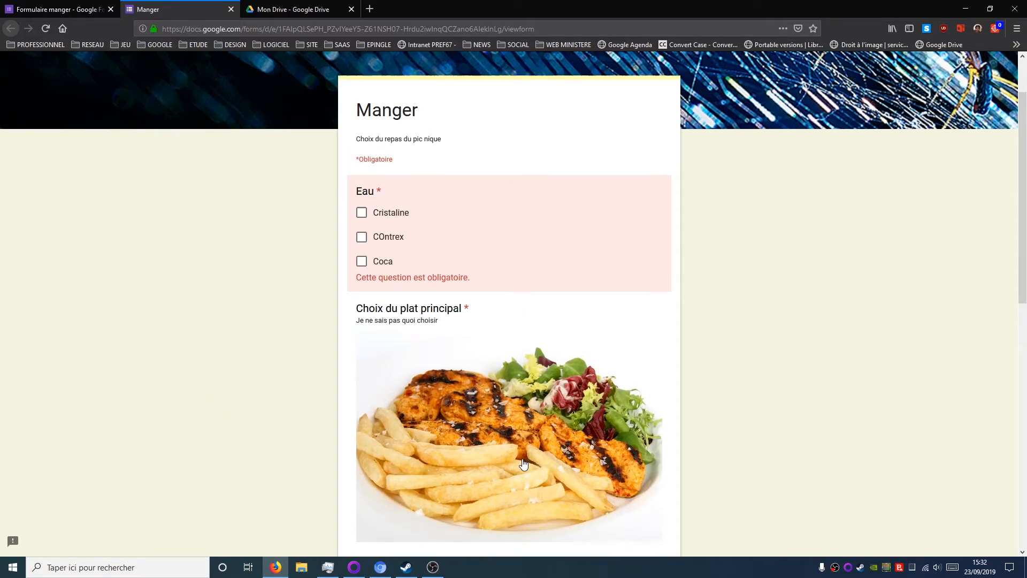
pyautogui.click(361, 332)
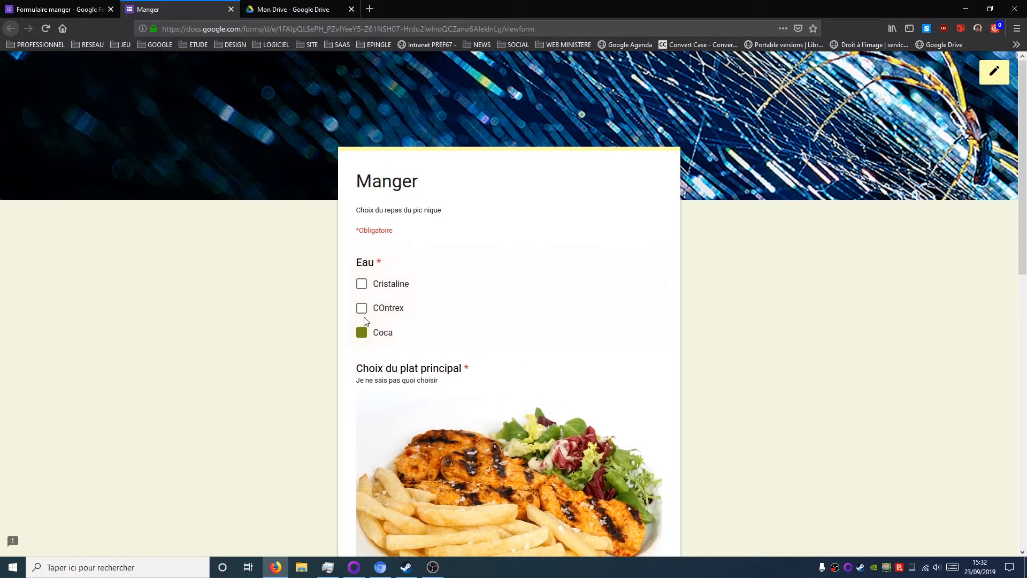
pyautogui.click(362, 308)
pyautogui.click(361, 283)
# - Choose Poulet as the main dish in the previewed form, and change the answer to Riz
pyautogui.scroll(-10, 396, 394)
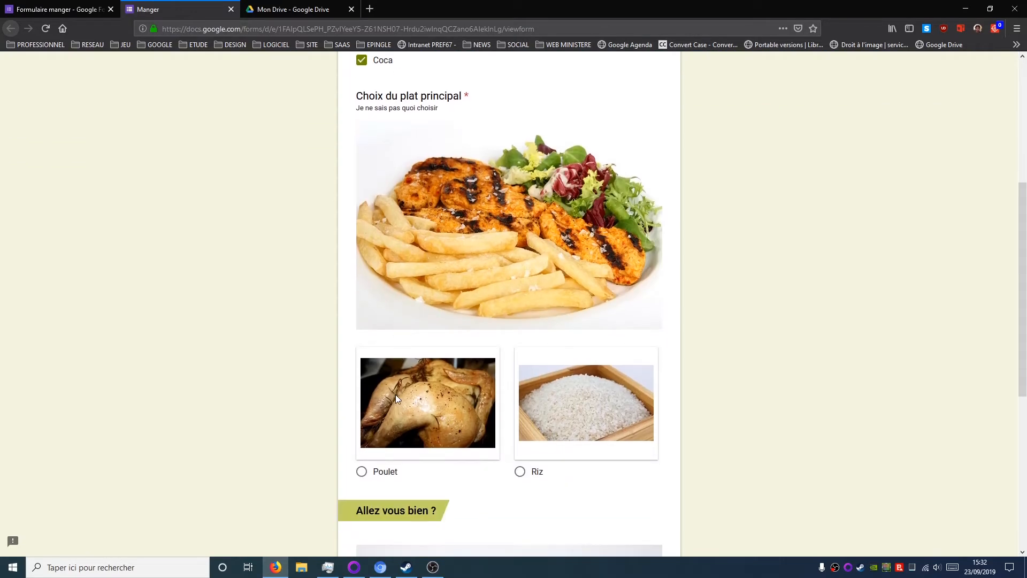
pyautogui.click(362, 138)
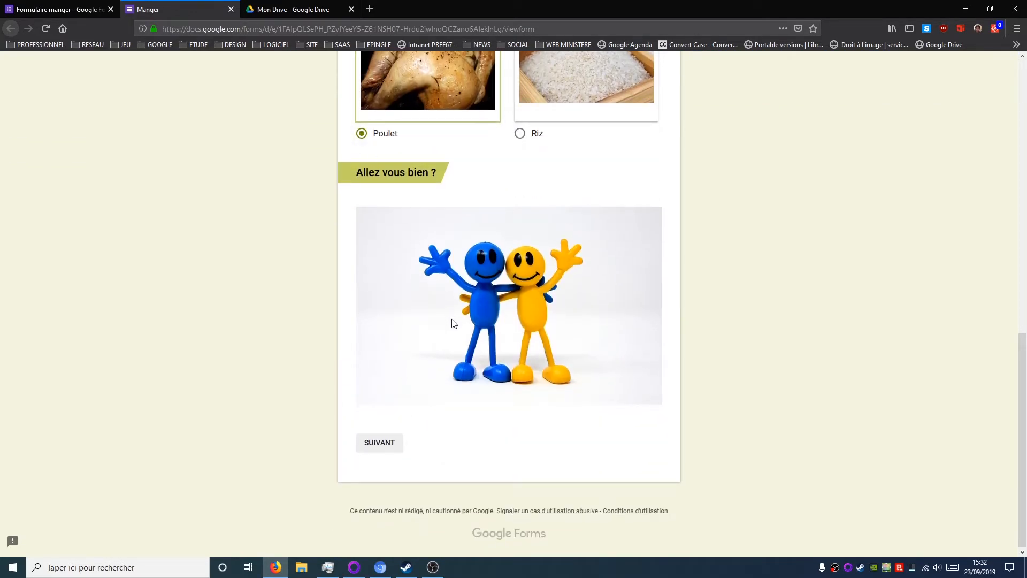
pyautogui.scroll(5, 455, 322)
pyautogui.click(521, 406)
pyautogui.scroll(-5, 522, 408)
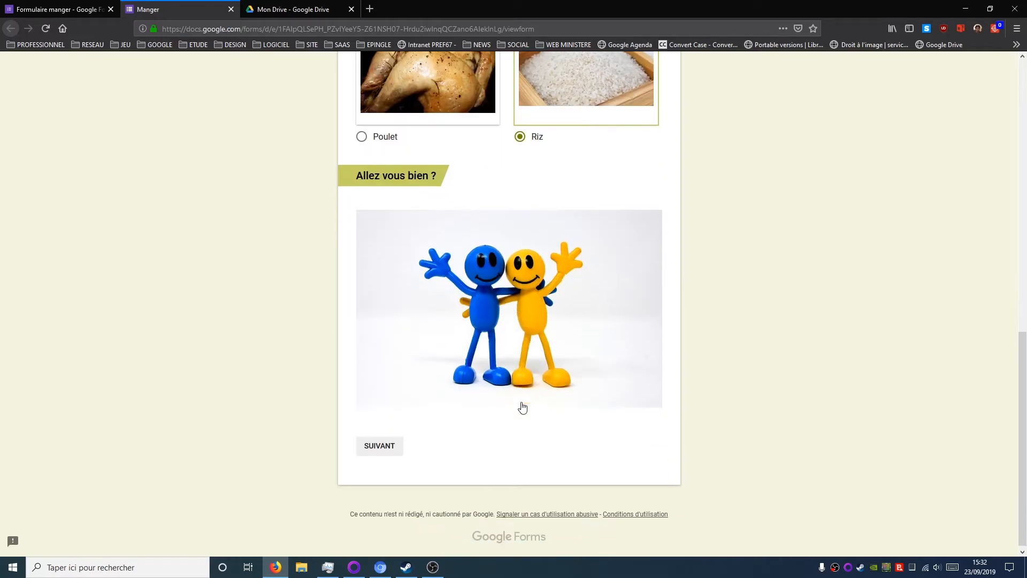
# - Continue to the "Date et l'heure" section and submit the test response without filling in a complete date
pyautogui.click(385, 445)
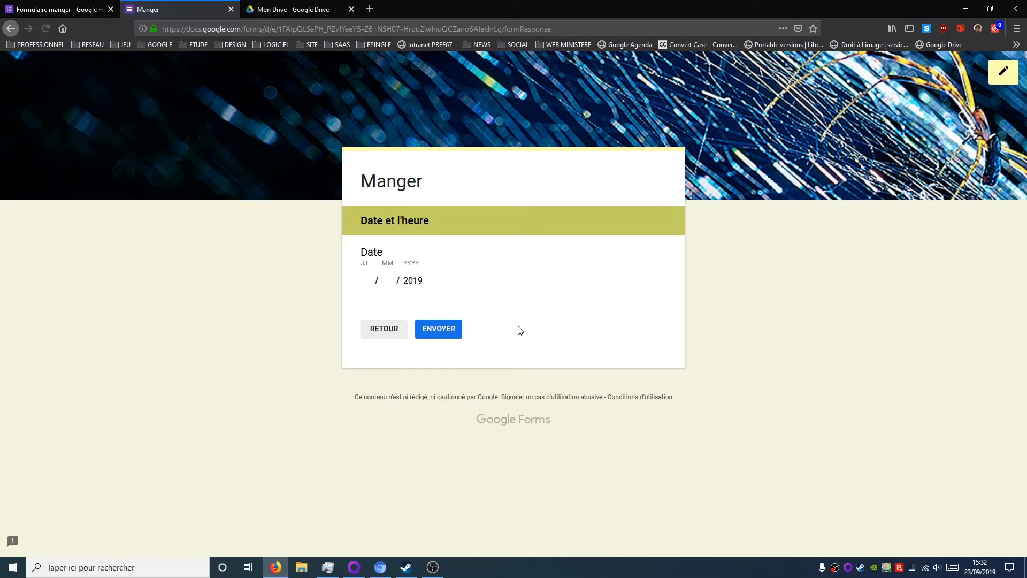
pyautogui.click(374, 283)
pyautogui.click(443, 340)
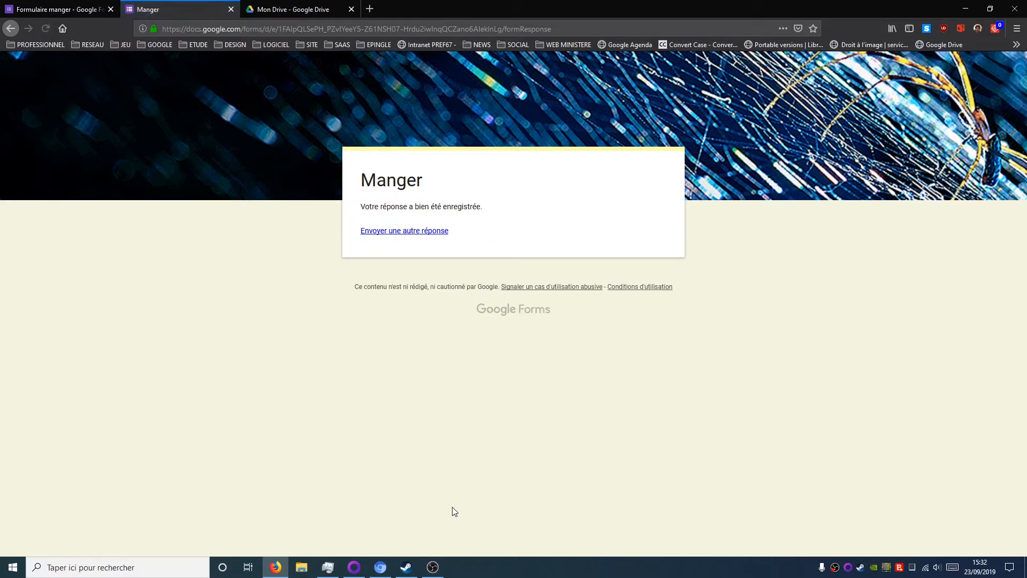
# - Return to the form editor and examine the collected responses, both as individual answers and as summary charts for each question
pyautogui.hotkey('ctrl', 'shift', 'Tab')
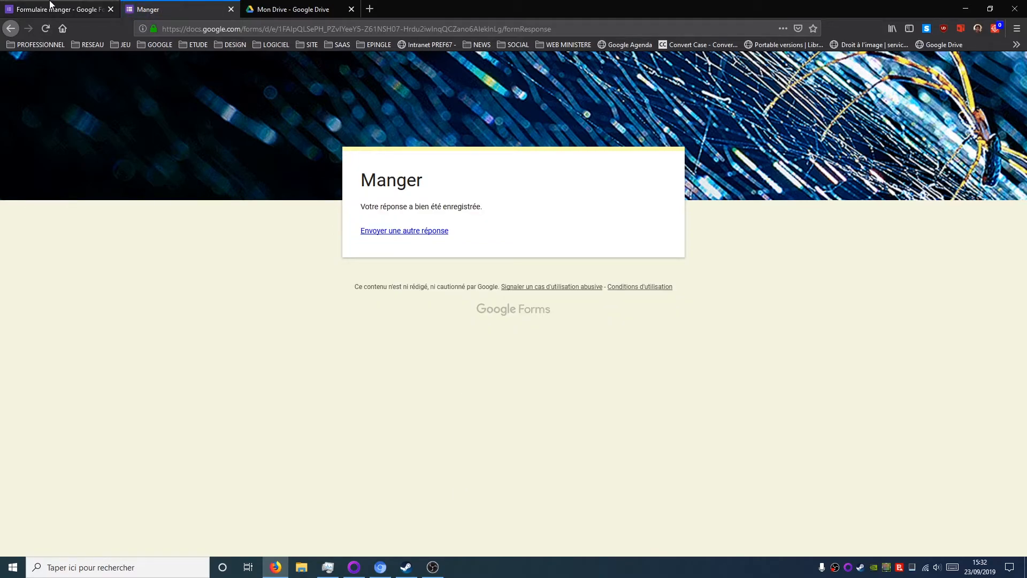
pyautogui.click(540, 103)
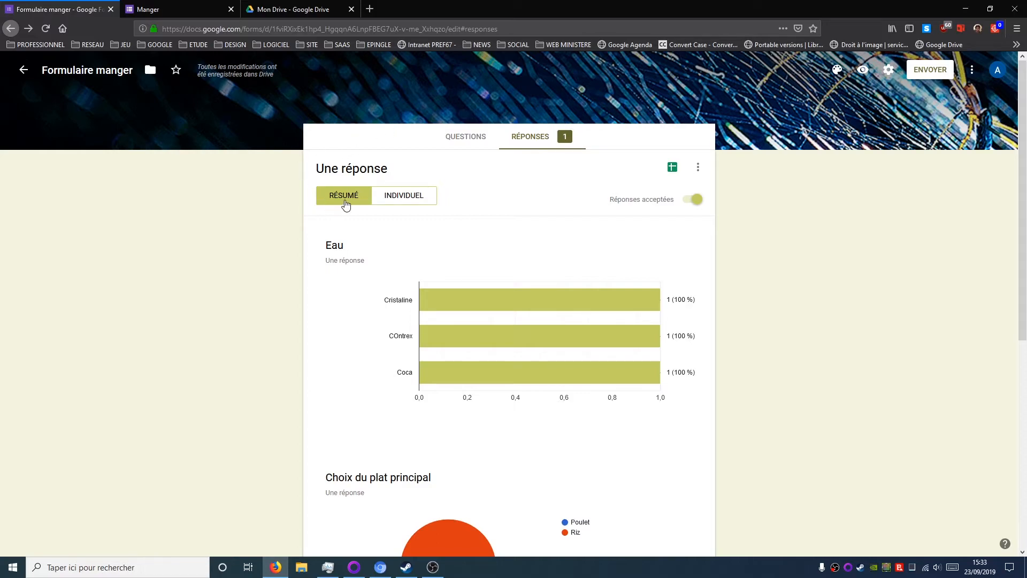
pyautogui.click(397, 201)
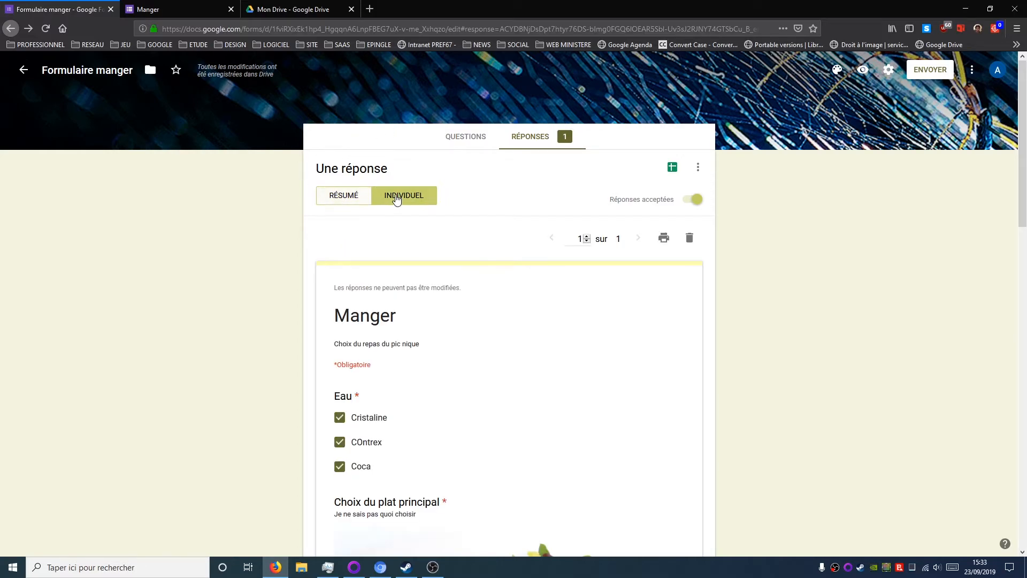
pyautogui.click(360, 197)
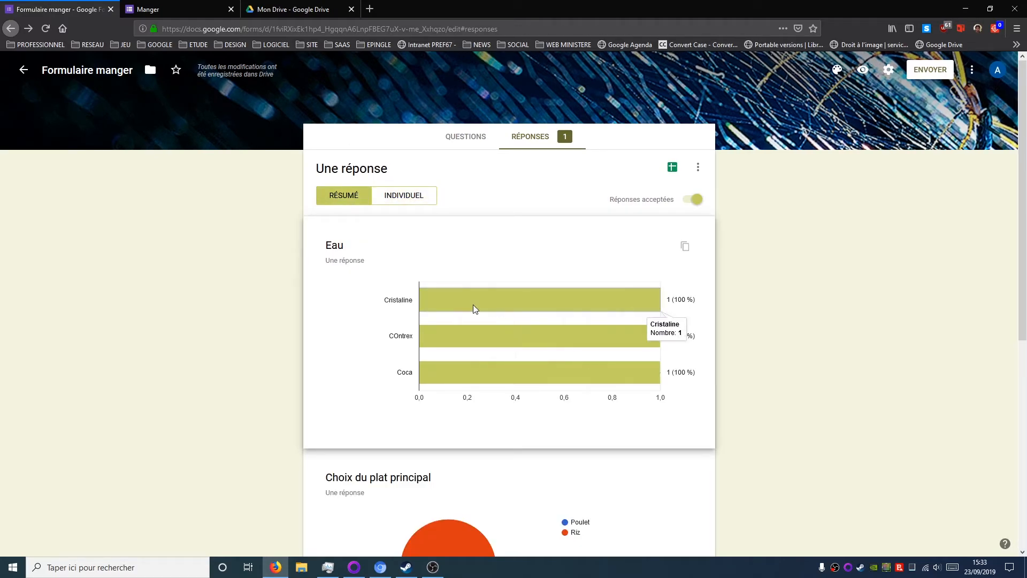
pyautogui.scroll(-6, 473, 305)
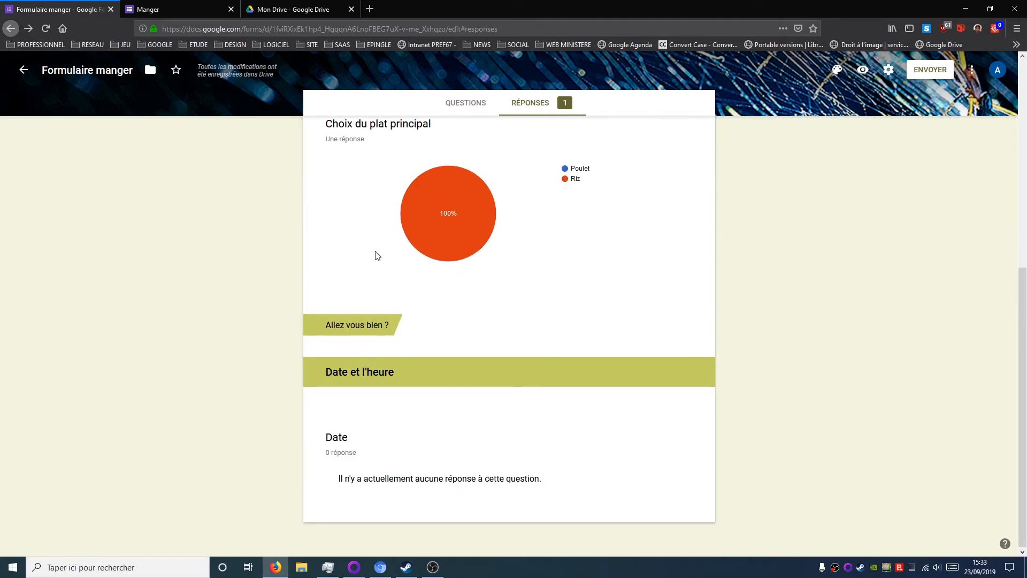
pyautogui.scroll(6, 453, 229)
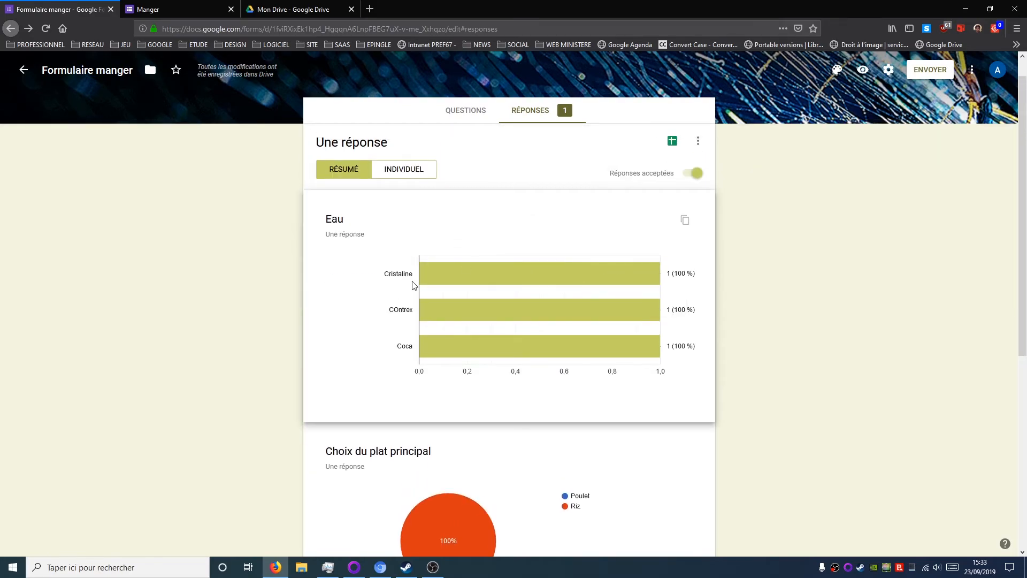